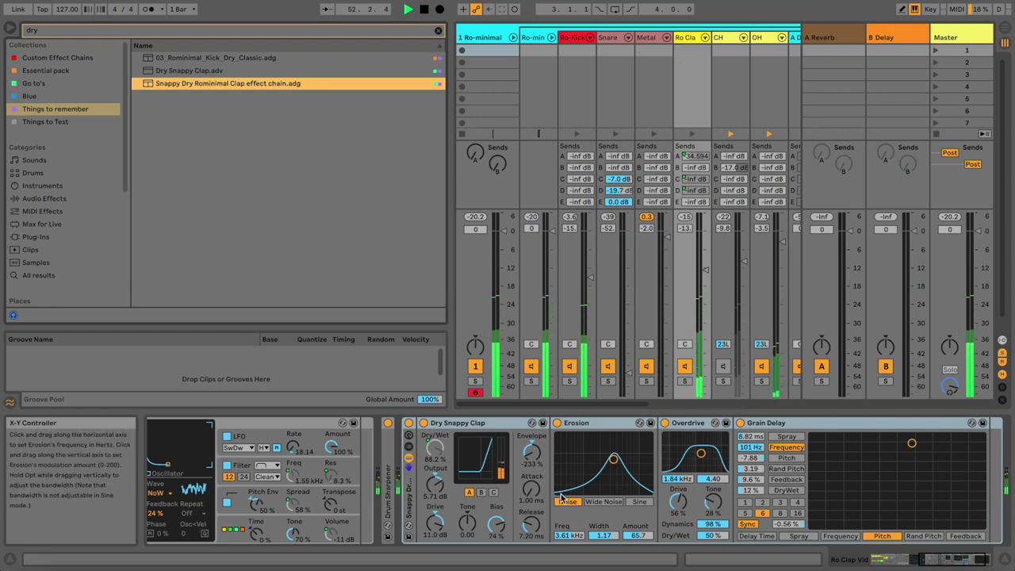
# Raise the Ro Clap chain to about -11 dB and adjust its Dry Snappy Clap effect to 5.24 dB drive and -210 % envelope.
pyautogui.moveTo(709, 271); pyautogui.dragTo(701, 263)
pyautogui.moveTo(435, 516); pyautogui.dragTo(434, 523)
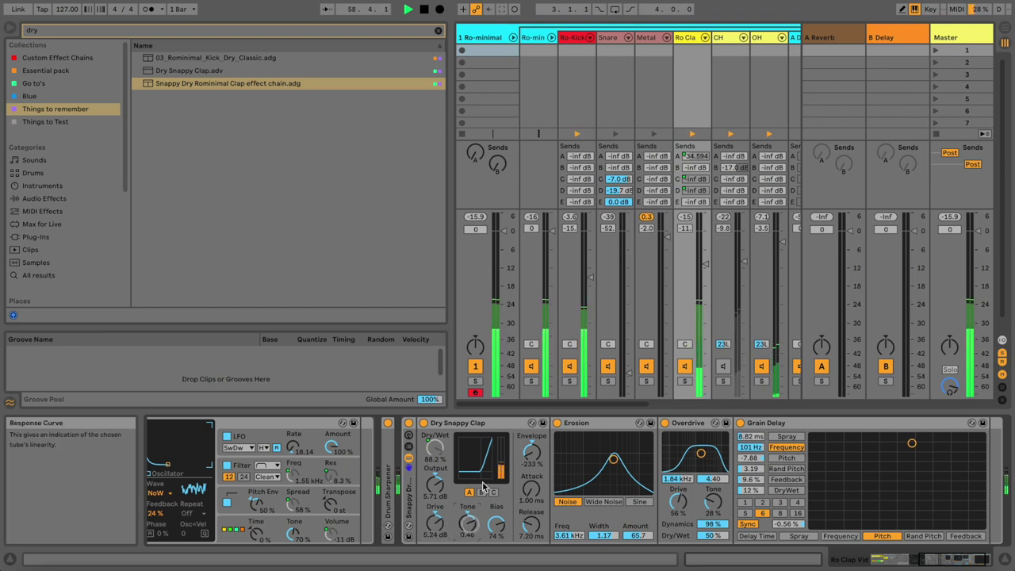
pyautogui.moveTo(529, 452); pyautogui.dragTo(530, 453)
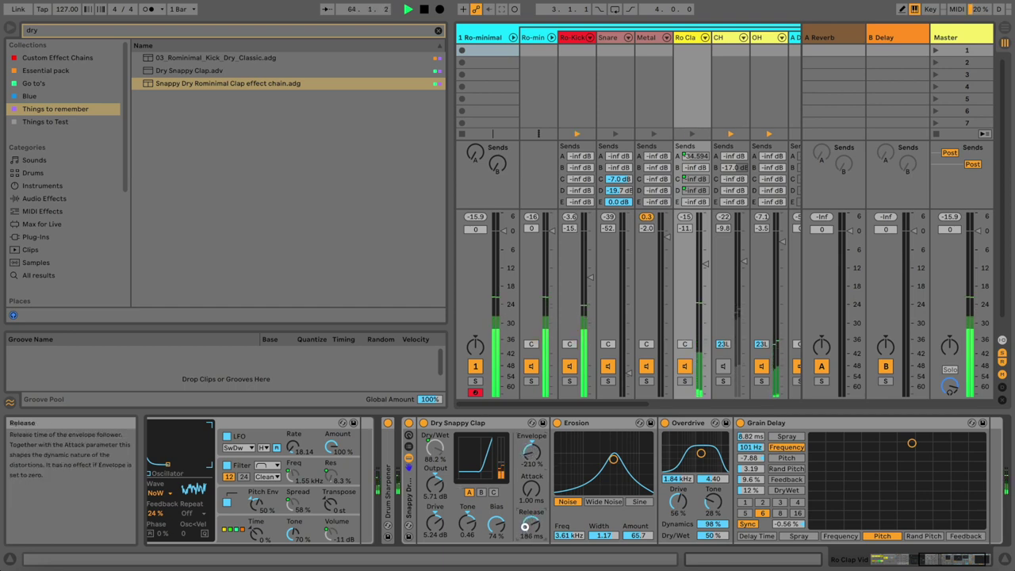
pyautogui.click(557, 423)
pyautogui.click(557, 422)
# Set the Tone Decay macro of the Ro-Kick chain to 39.
pyautogui.click(515, 45)
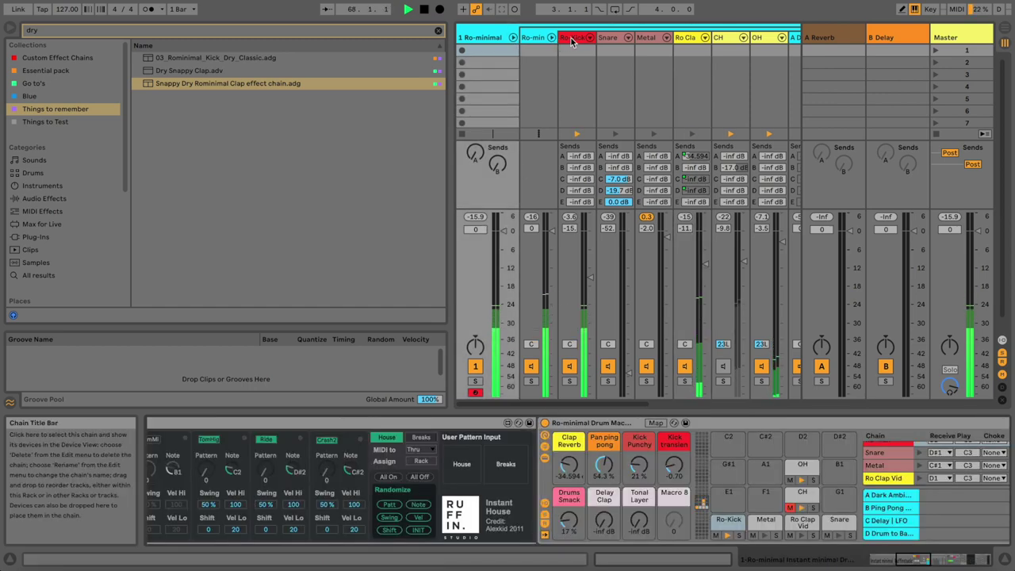
pyautogui.click(572, 38)
pyautogui.moveTo(934, 559); pyautogui.dragTo(899, 558)
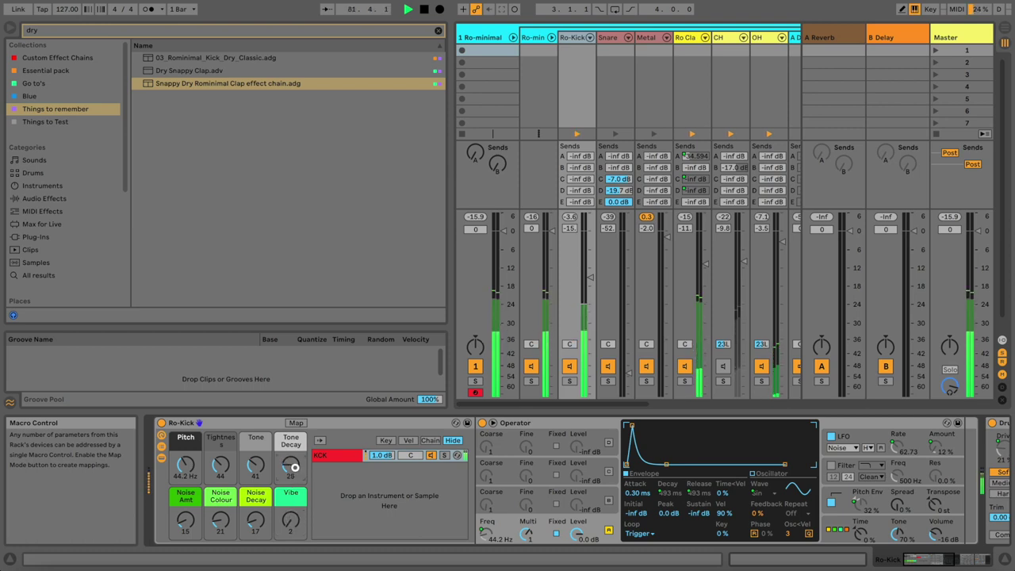
pyautogui.moveTo(295, 467); pyautogui.dragTo(294, 466)
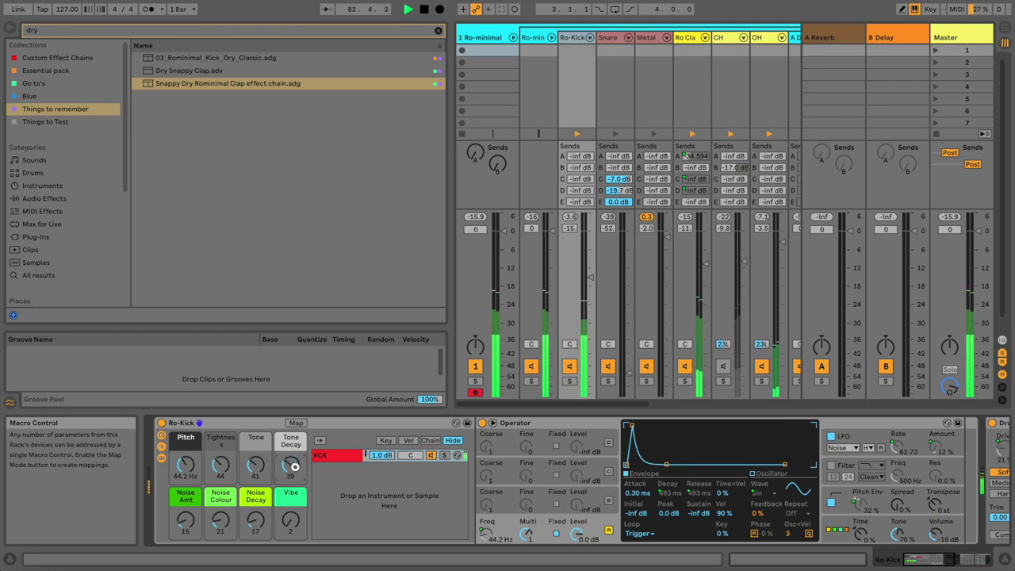
# Fold the Ro-minimal drum group, search for "mdd snake" and load MDD___SNAKE_V3.2.3 onto the 2 MIDI track.
pyautogui.click(512, 37)
pyautogui.click(529, 34)
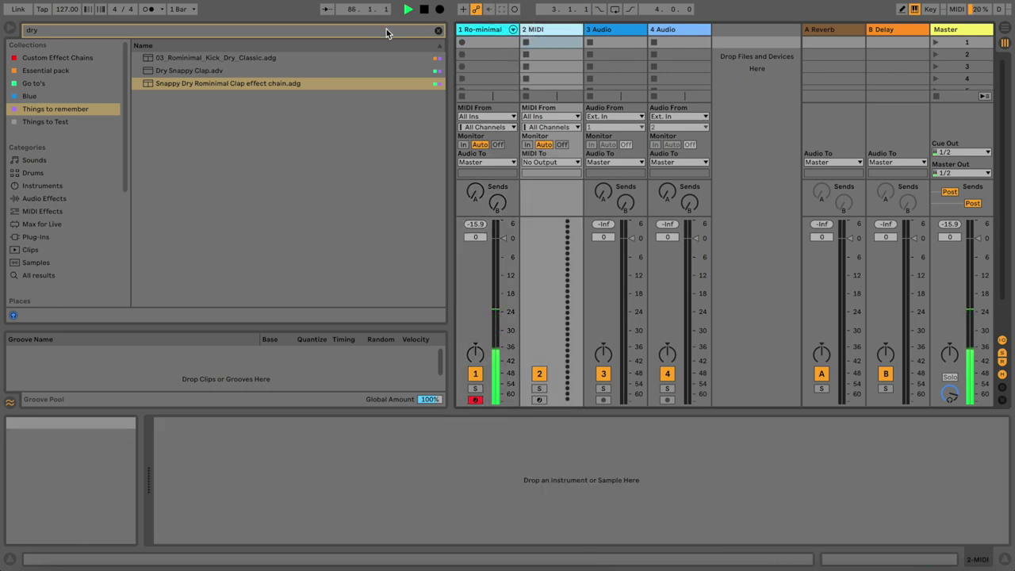
pyautogui.click(437, 31)
pyautogui.write('mdd snake')
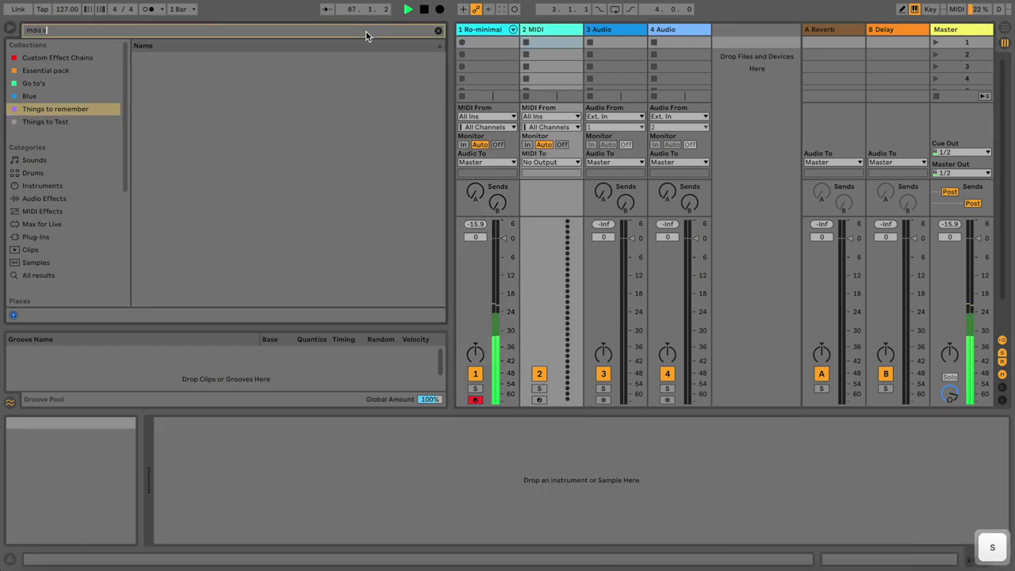
pyautogui.click(40, 273)
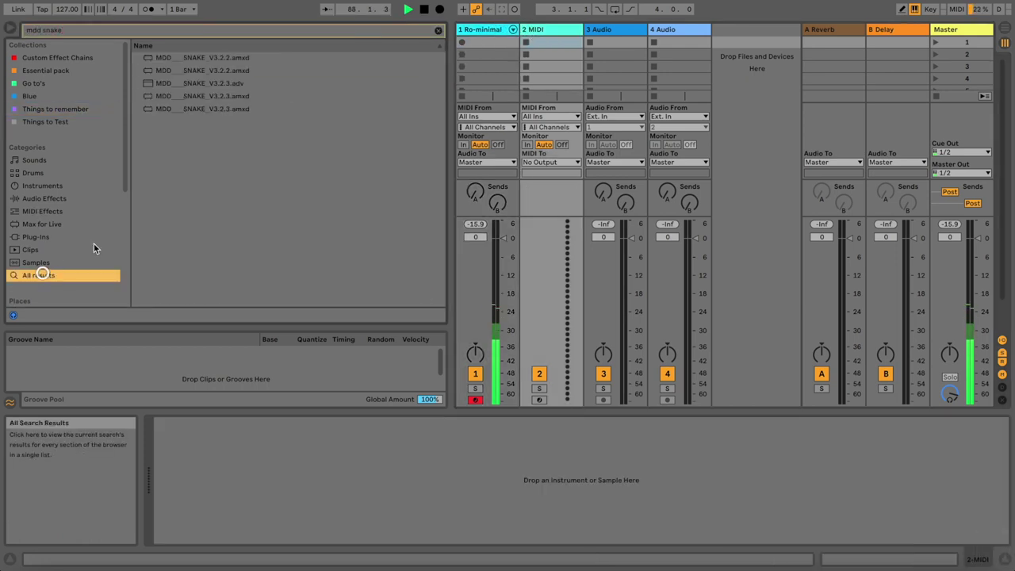
pyautogui.moveTo(202, 96); pyautogui.dragTo(207, 466)
# Create a Snake gate pattern with several gates off and randomise the notes over a low random range.
pyautogui.click(205, 458)
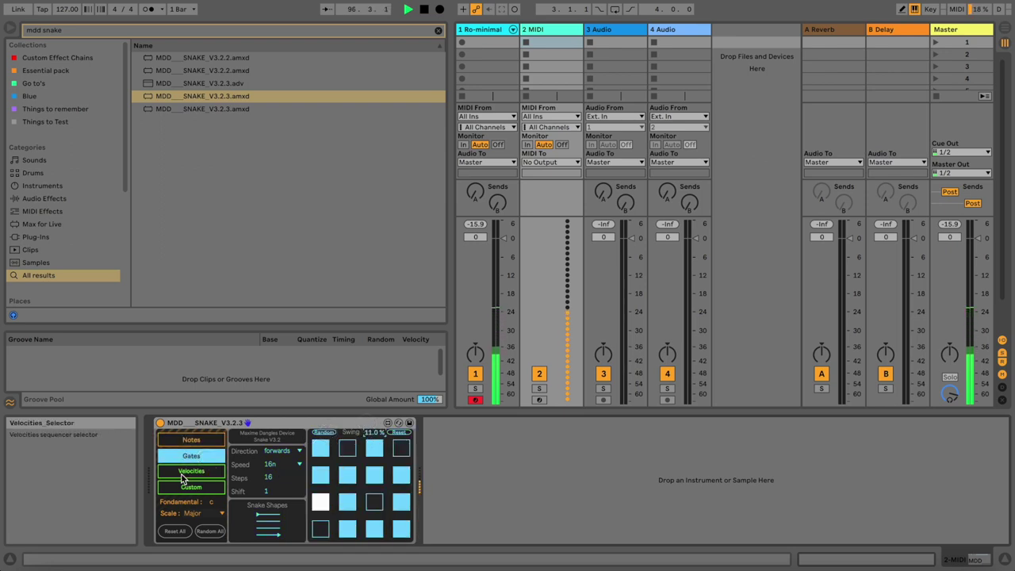
pyautogui.click(206, 441)
pyautogui.click(352, 435)
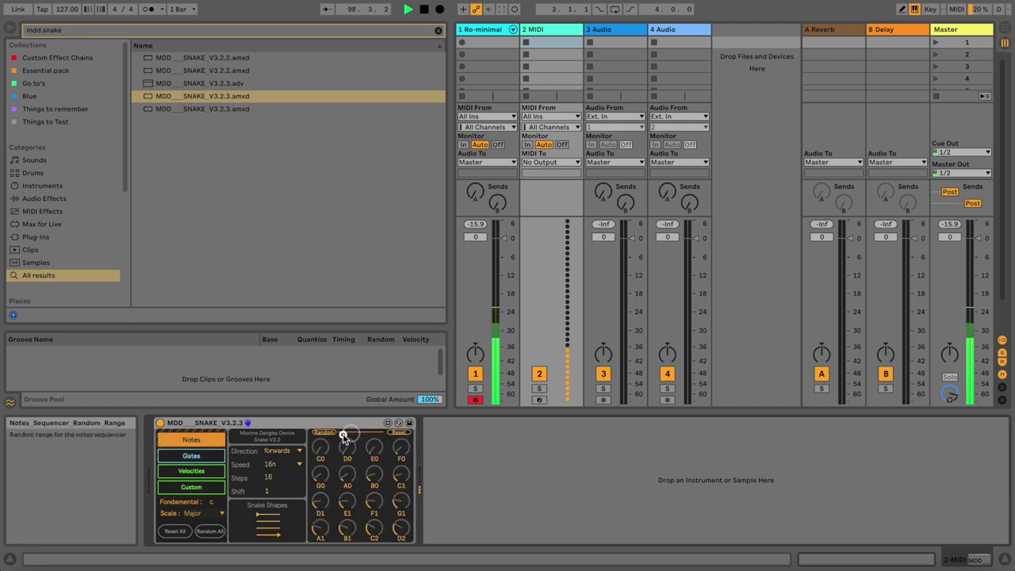
pyautogui.click(328, 432)
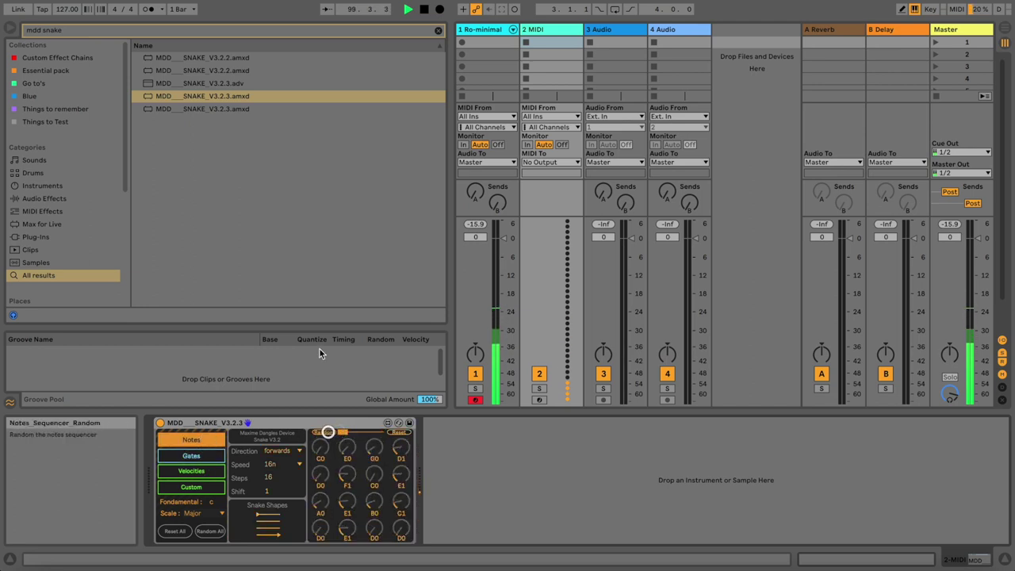
# Search for "limiter" and load Color Limiter onto the Master track.
pyautogui.click(438, 30)
pyautogui.write('limiter')
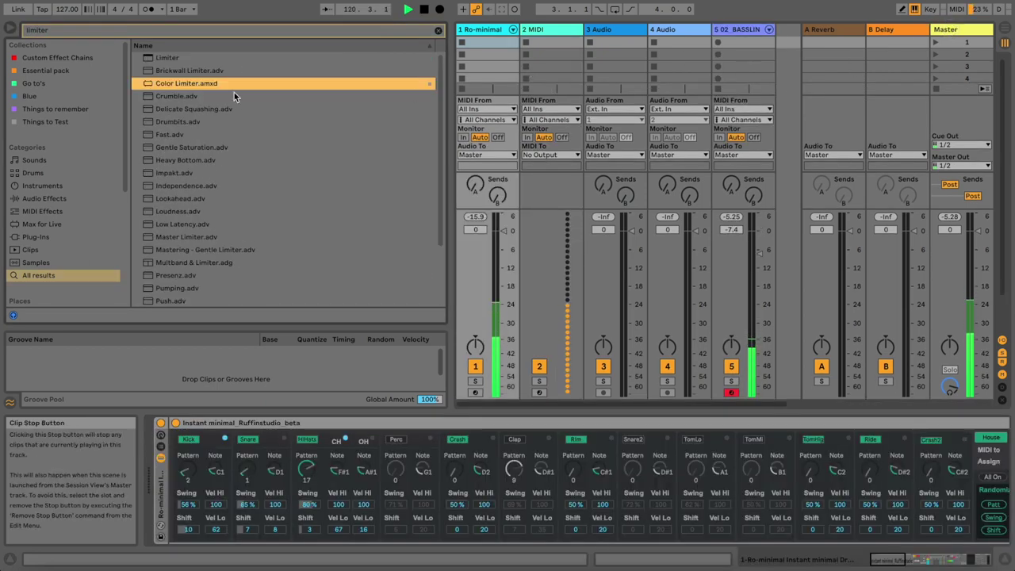
pyautogui.click(945, 50)
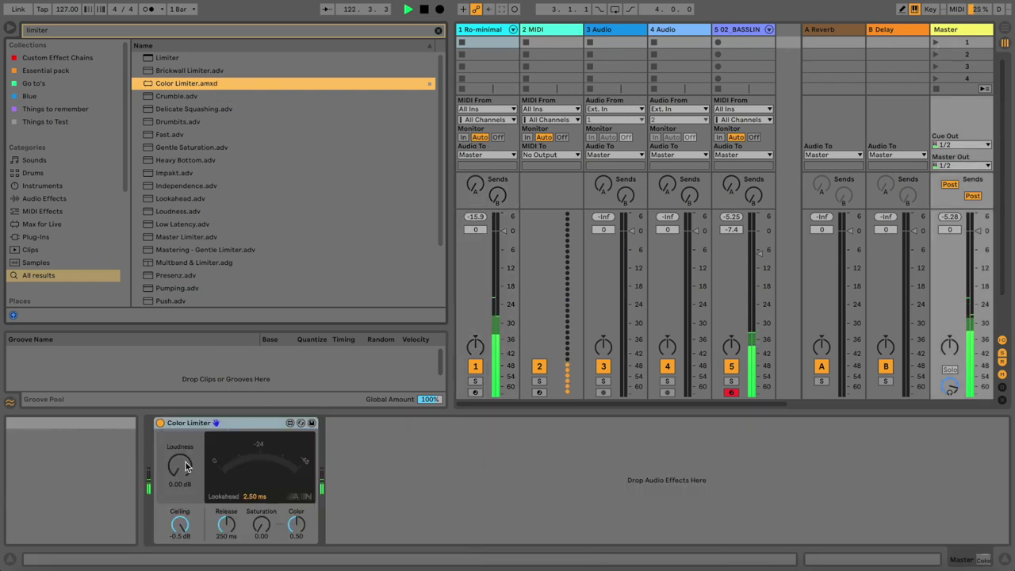
# Set the Color Limiter's loudness to 12.47 dB, release to 31.1 ms and color to 0.28.
pyautogui.moveTo(186, 468); pyautogui.dragTo(186, 457)
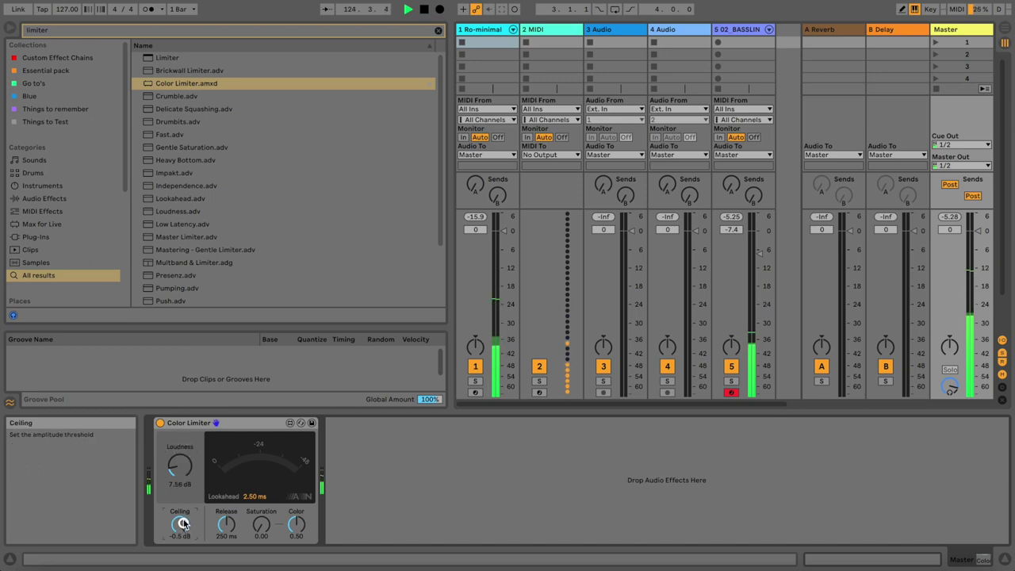
pyautogui.moveTo(182, 466); pyautogui.dragTo(181, 457)
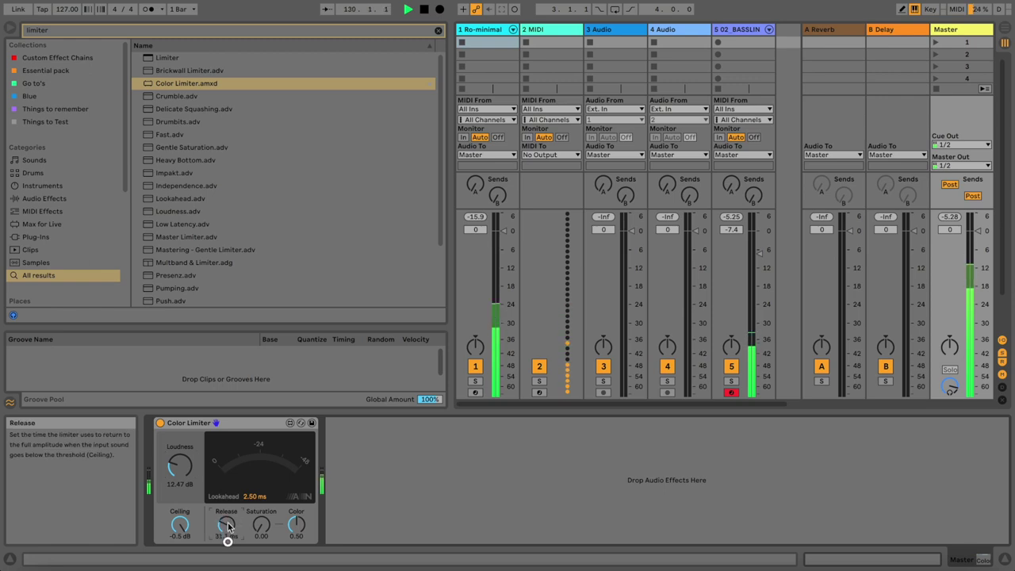
pyautogui.moveTo(297, 526); pyautogui.dragTo(292, 519)
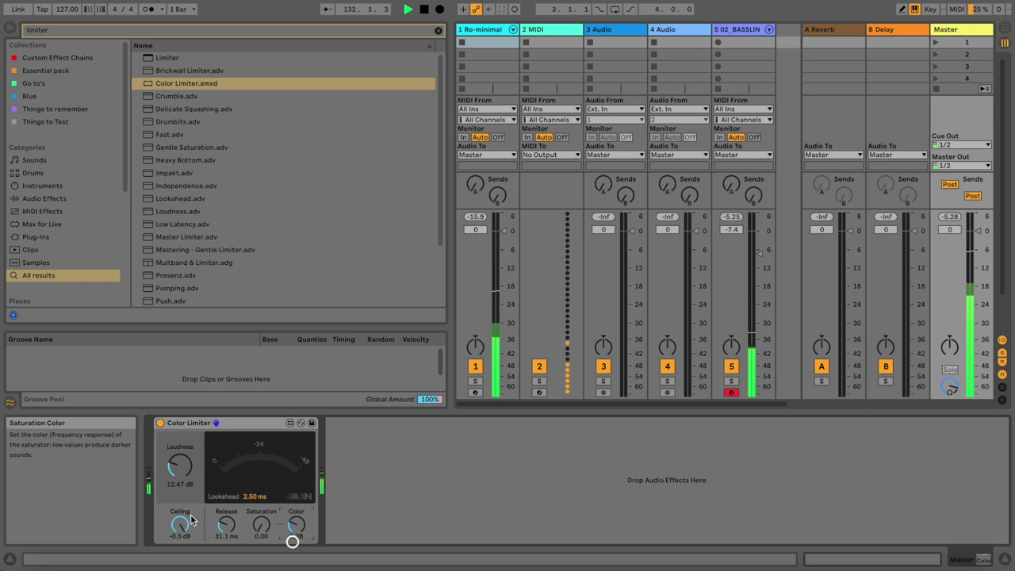
pyautogui.press('XF86AudioRaiseVolume')
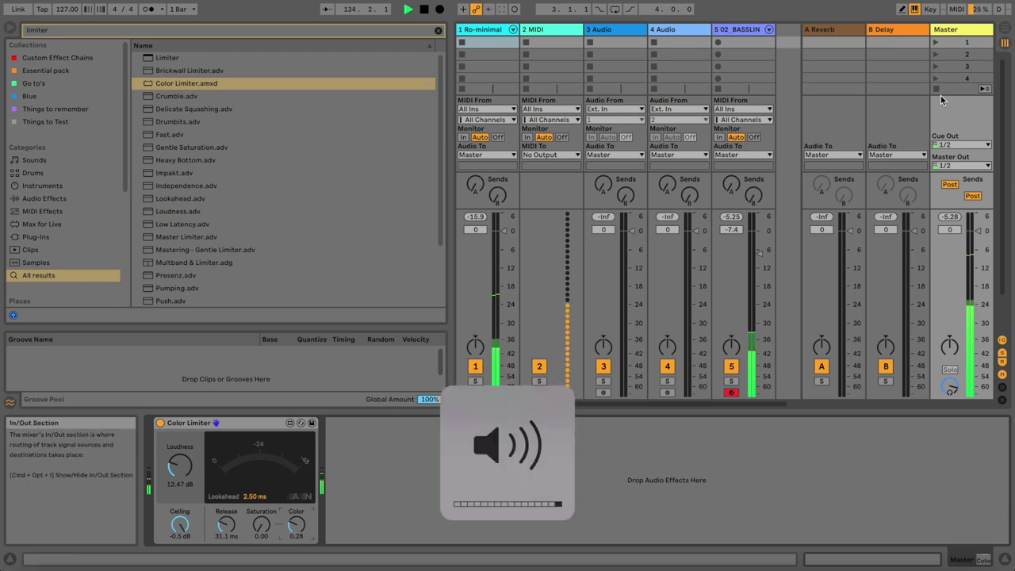
# Search the plug-ins for "ka" and load the Kaivo VST after Snake on the 2 MIDI track.
pyautogui.click(536, 31)
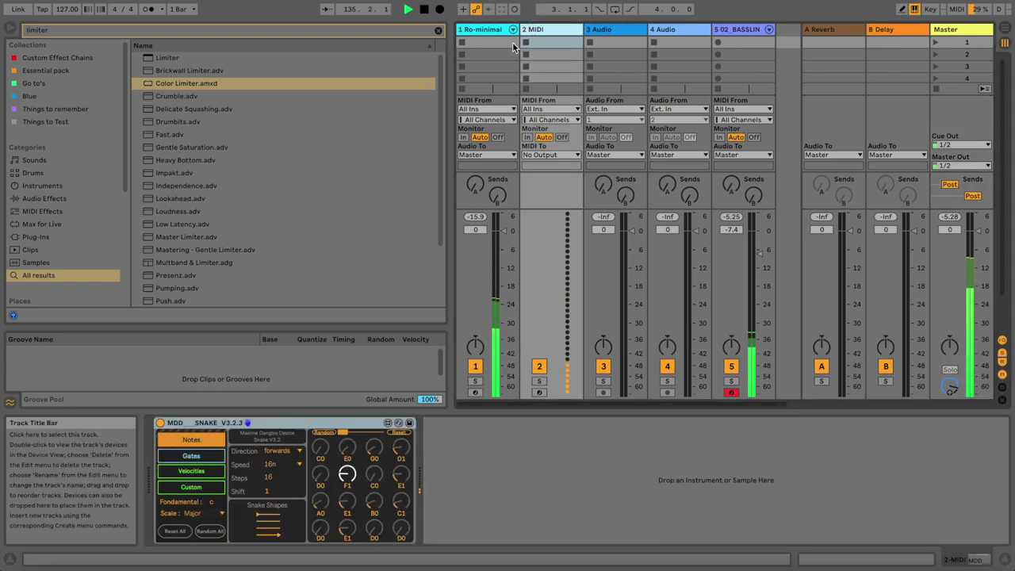
pyautogui.click(437, 32)
pyautogui.write('ka')
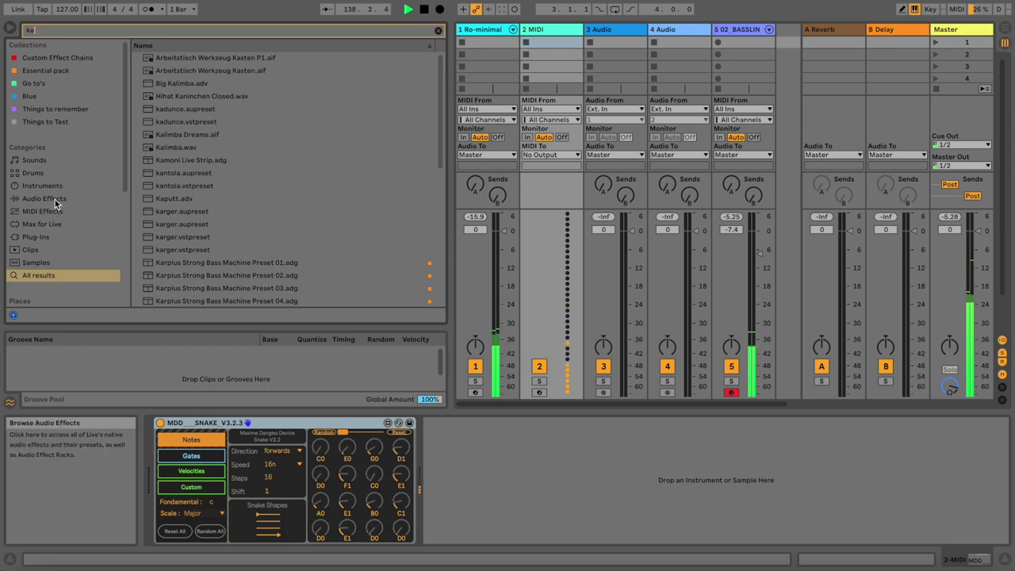
pyautogui.click(40, 237)
pyautogui.click(137, 71)
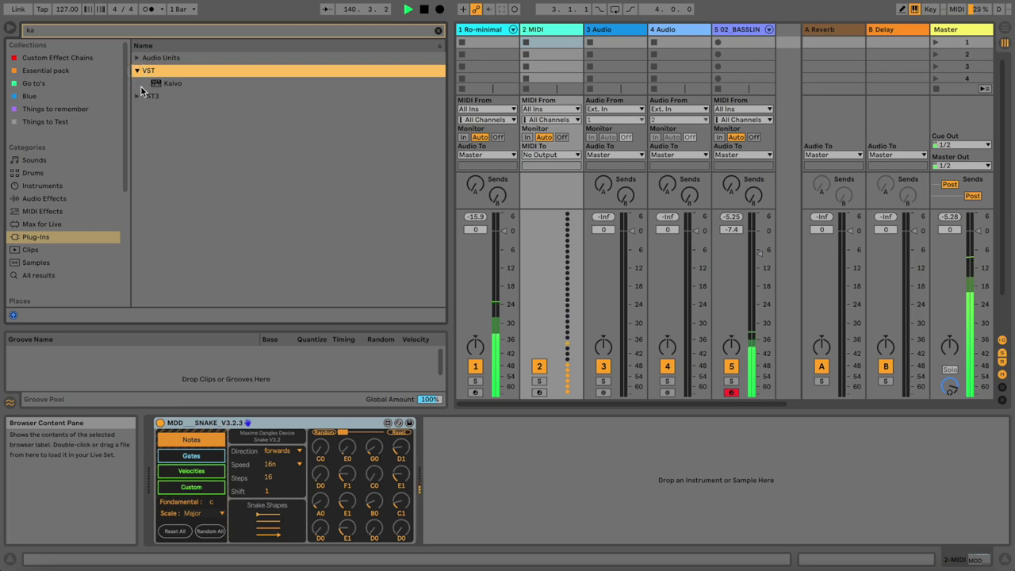
pyautogui.moveTo(170, 83); pyautogui.dragTo(554, 45)
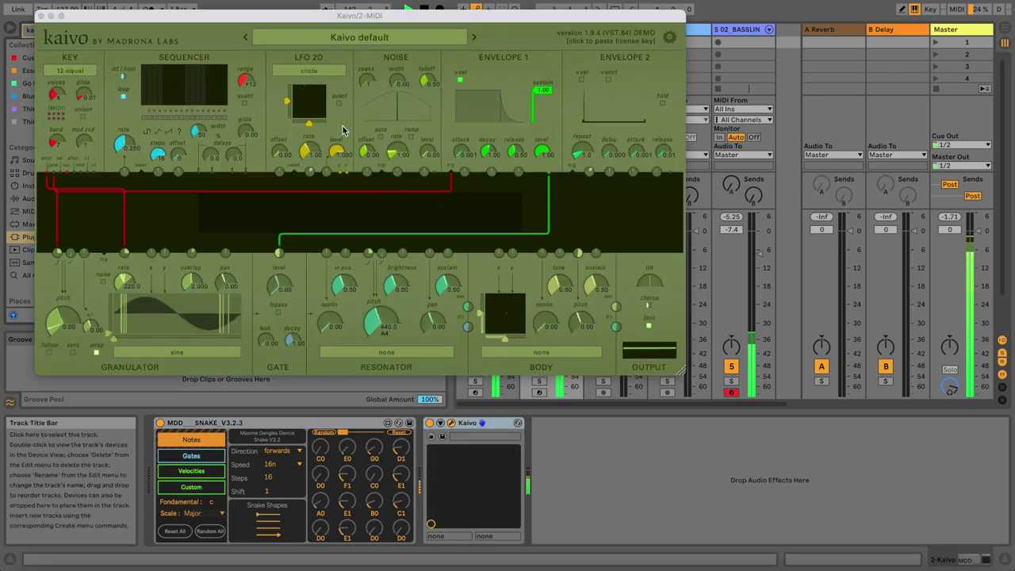
# Close the Kaivo window, lower its track to -13.8 dB and re-randomise Snake's notes over a slightly wider range.
pyautogui.click(41, 15)
pyautogui.moveTo(564, 236)
pyautogui.mouseDown()
pyautogui.moveTo(564, 265)
pyautogui.moveTo(563, 232)
pyautogui.mouseUp()
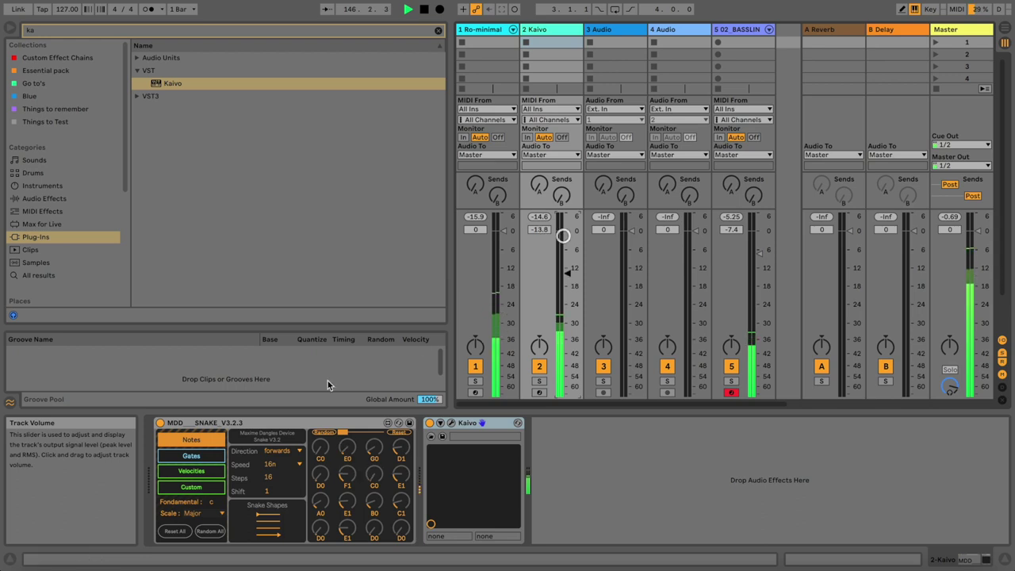
pyautogui.click(339, 433)
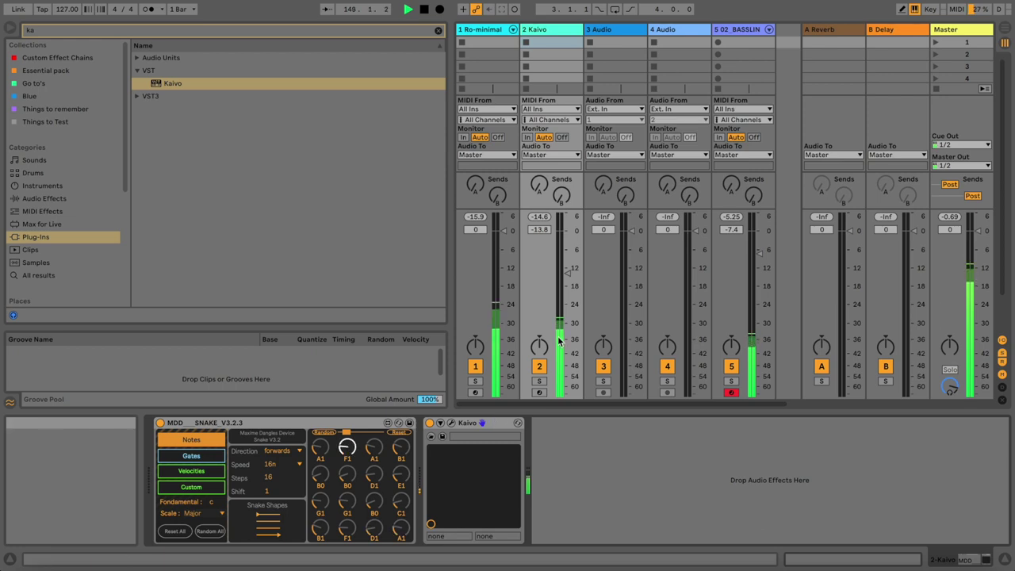
# Lower the Kaivo track's volume to about -24.5 dB and mute the 02_BASSLINE track.
pyautogui.moveTo(571, 272); pyautogui.dragTo(566, 310)
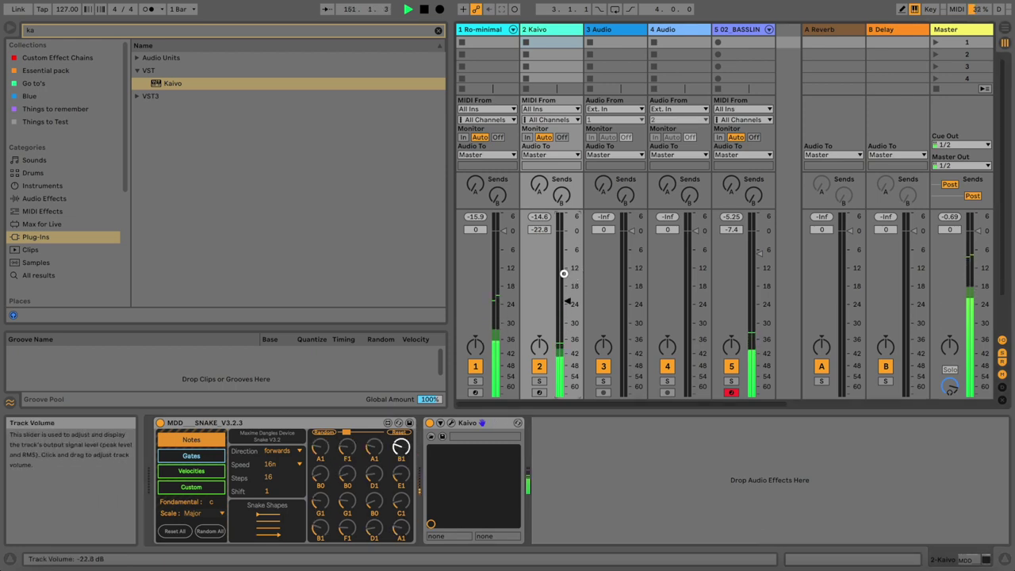
pyautogui.moveTo(564, 273); pyautogui.dragTo(564, 274)
pyautogui.click(732, 367)
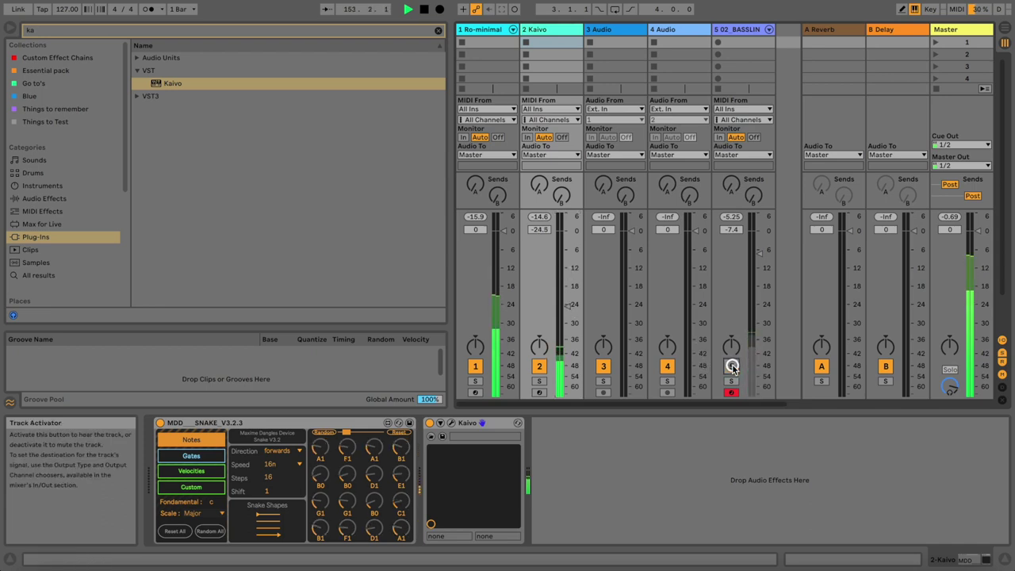
pyautogui.moveTo(563, 315); pyautogui.dragTo(562, 306)
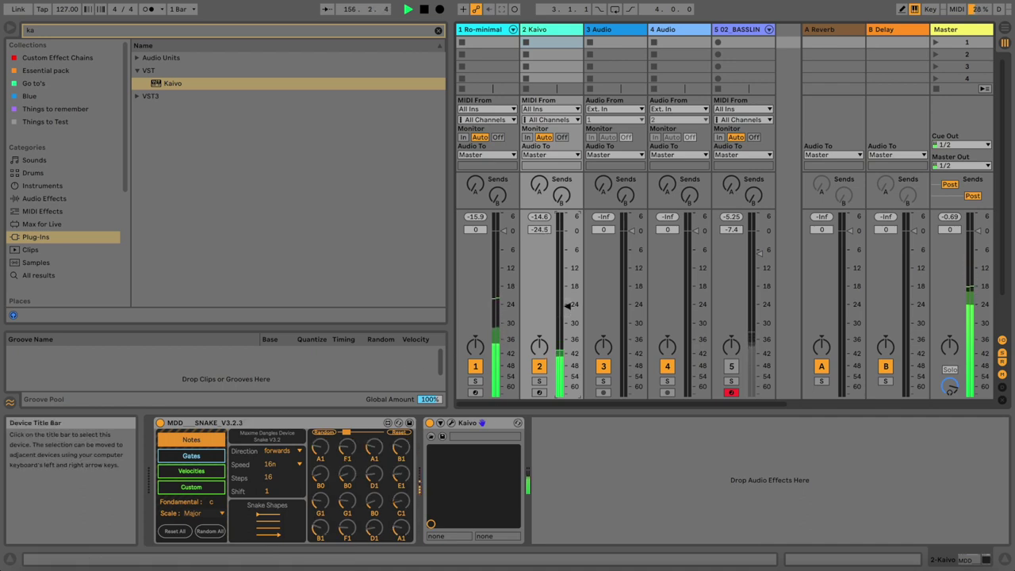
# Record the Kaivo output into the second clip slot of the 3 Audio track and adjust the recorded clip's gain.
pyautogui.click(451, 423)
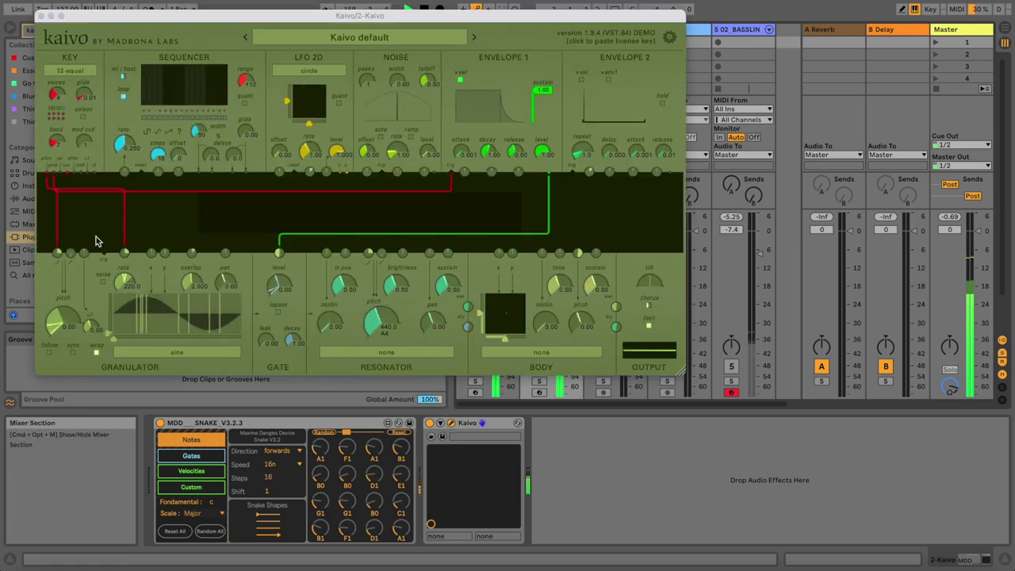
pyautogui.click(593, 57)
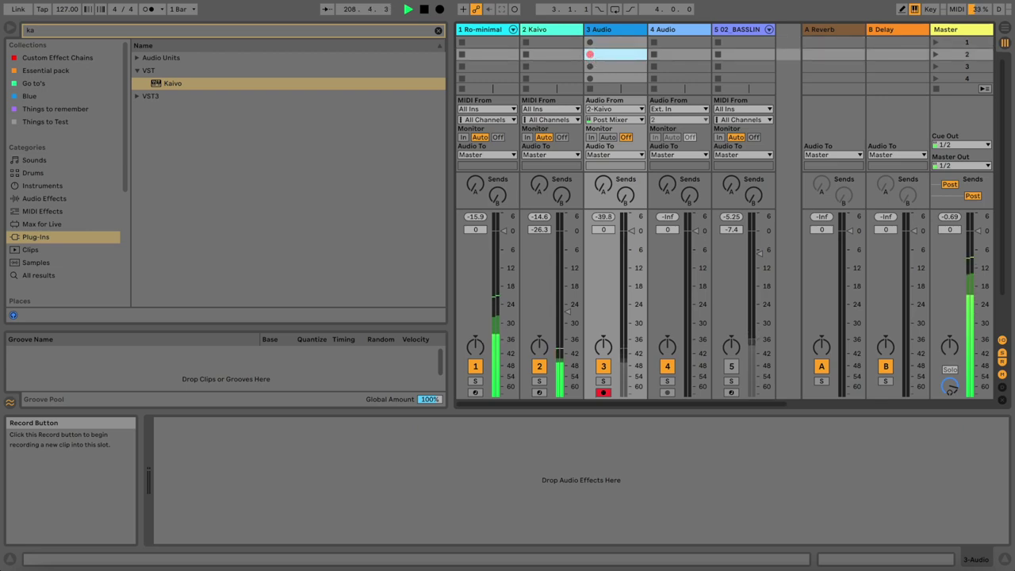
pyautogui.click(590, 56)
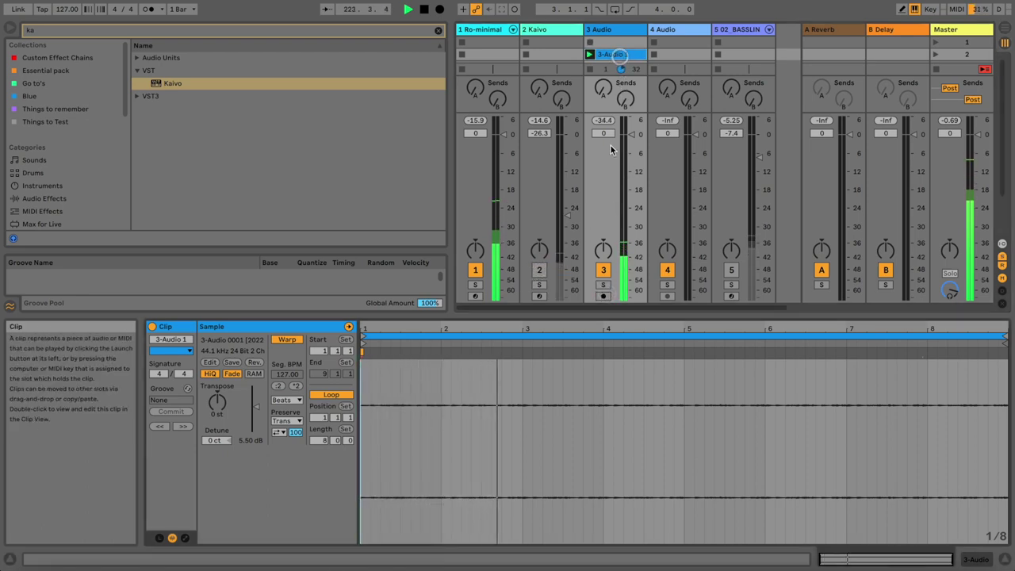
pyautogui.moveTo(255, 408); pyautogui.dragTo(255, 412)
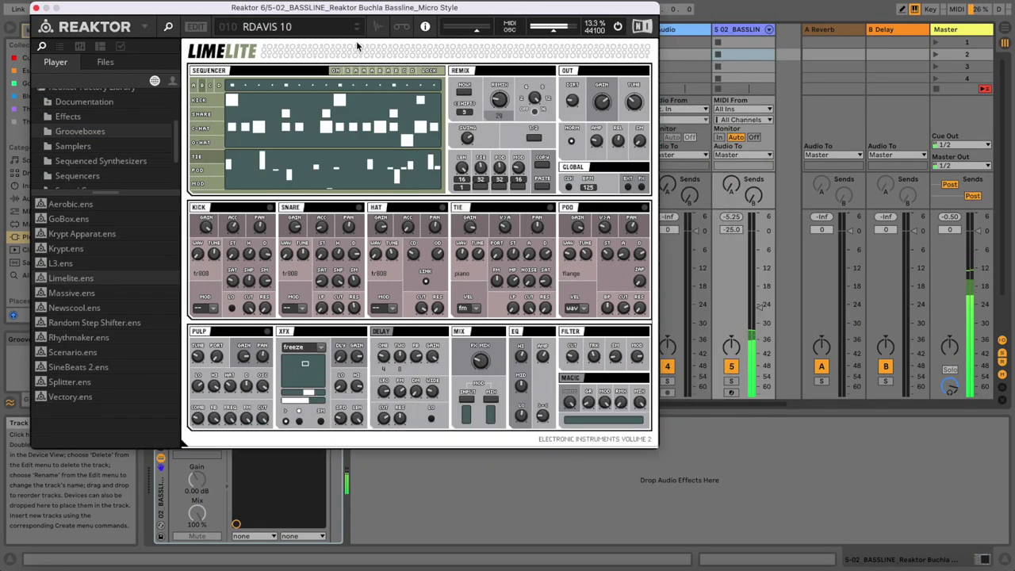
# Switch the Limelite ensemble to the RDAVIS 8 snapshot and lower the 02_BASSLINE track's volume to -41.0 dB.
pyautogui.click(356, 29)
pyautogui.click(358, 30)
pyautogui.click(358, 29)
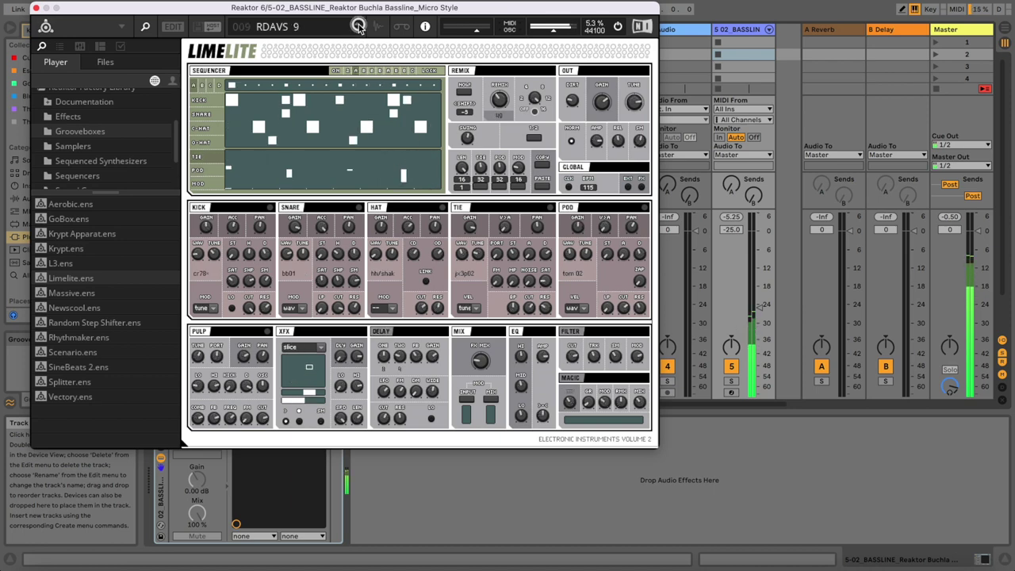
pyautogui.click(356, 29)
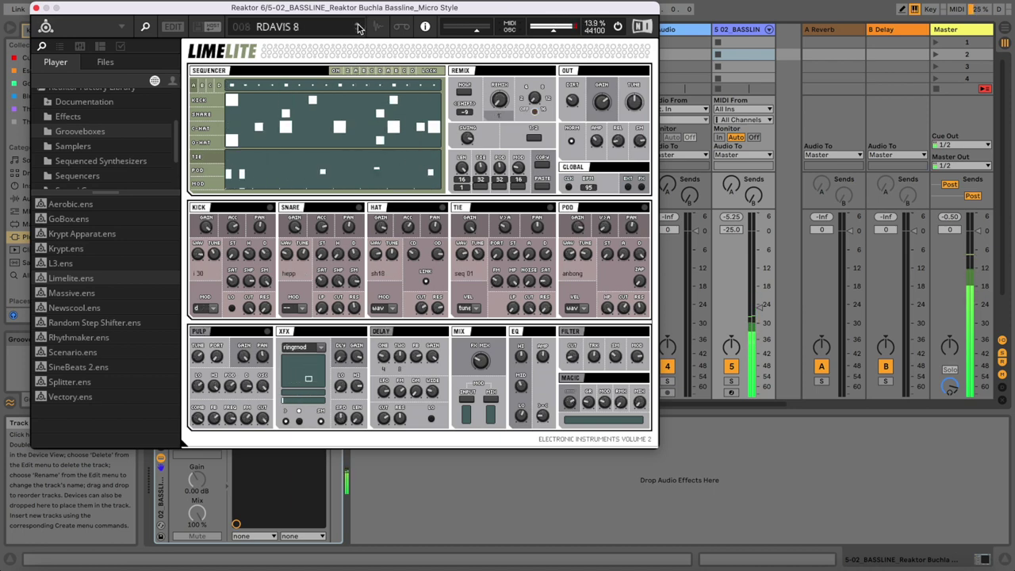
pyautogui.click(36, 8)
pyautogui.moveTo(754, 307); pyautogui.dragTo(754, 350)
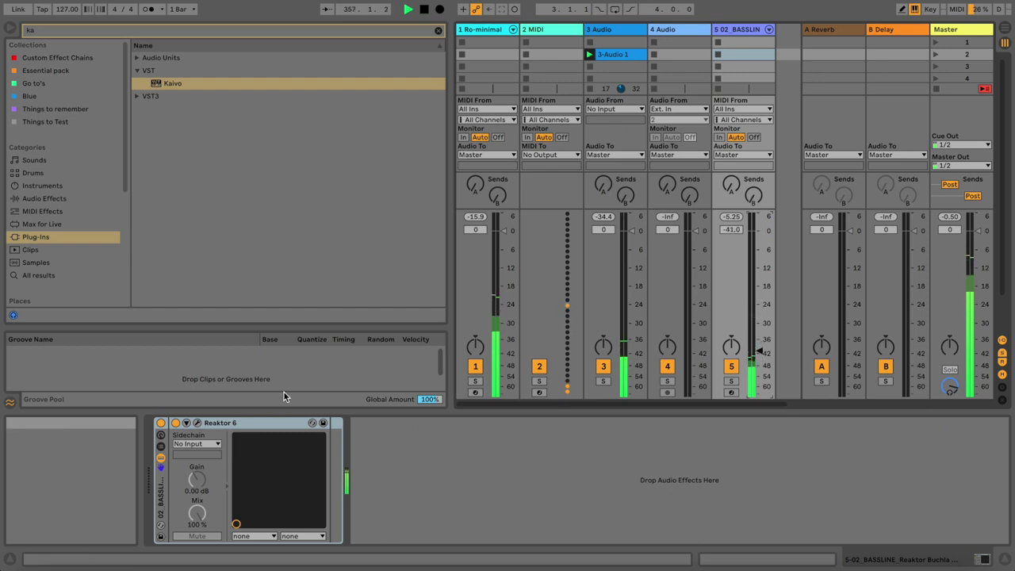
# Reopen the Limelite ensemble in Reaktor 6 and switch off its Kick and Pod sections.
pyautogui.click(195, 422)
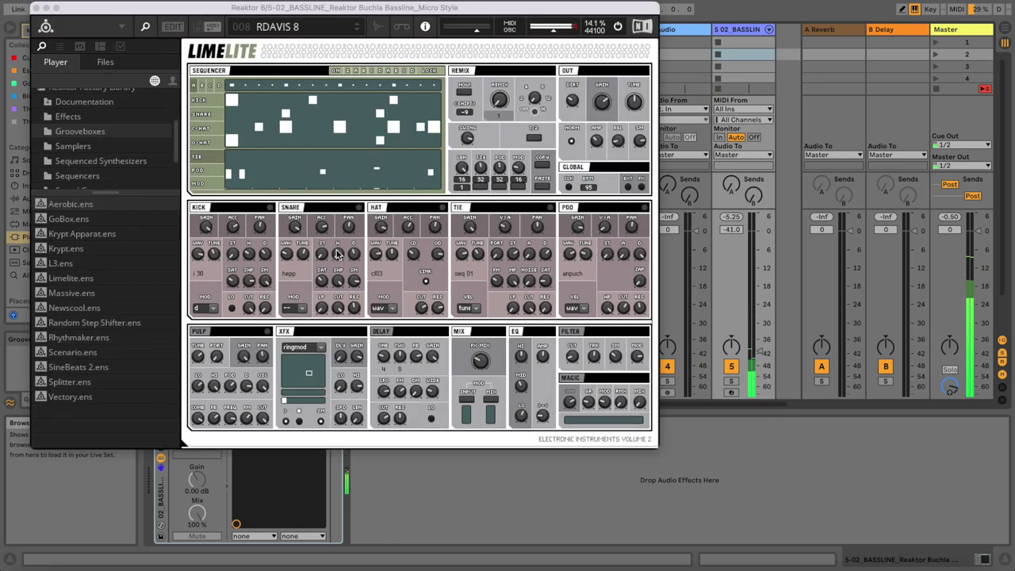
pyautogui.click(203, 209)
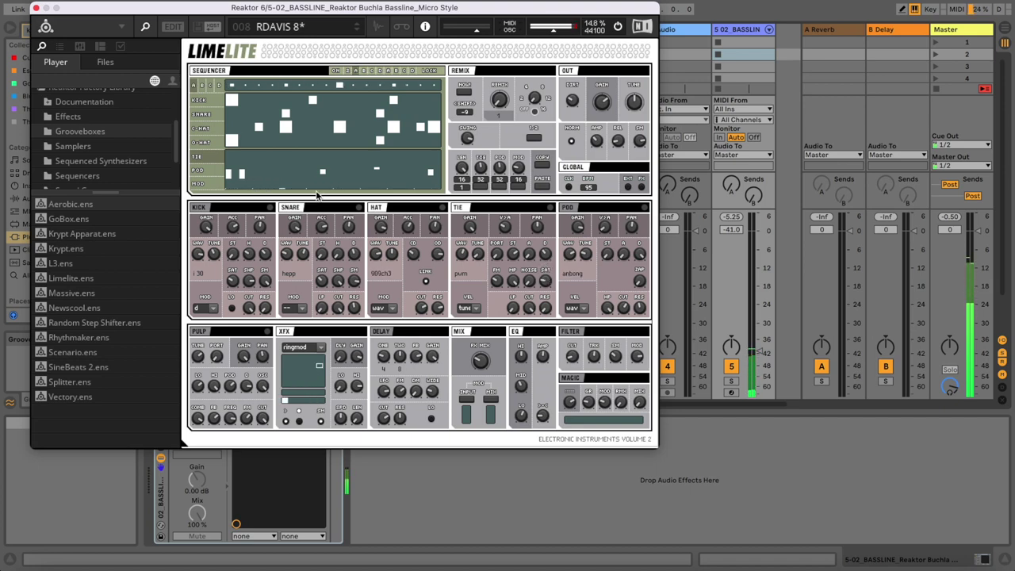
# Raise Limelite's Remix amount to 25, set the 02_BASSLINE track's volume to -36.8 dB and clear the browser search.
pyautogui.moveTo(498, 101); pyautogui.dragTo(497, 67)
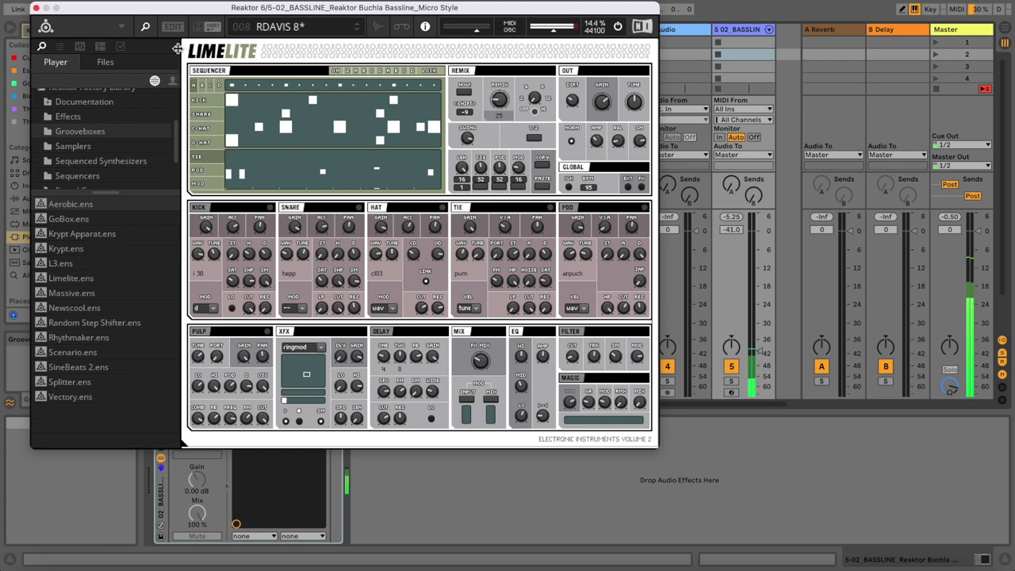
pyautogui.click(36, 10)
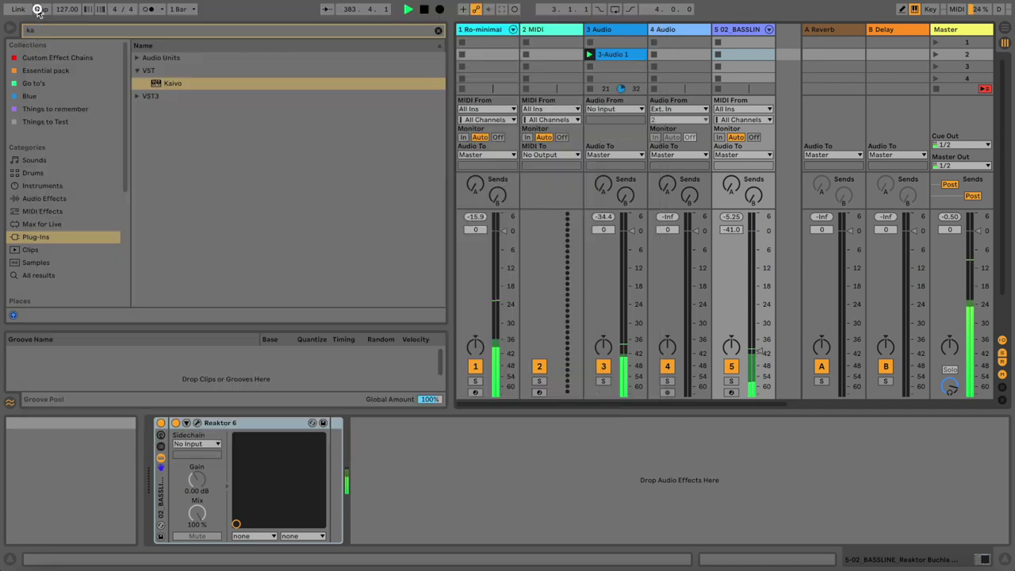
pyautogui.moveTo(758, 349); pyautogui.dragTo(756, 345)
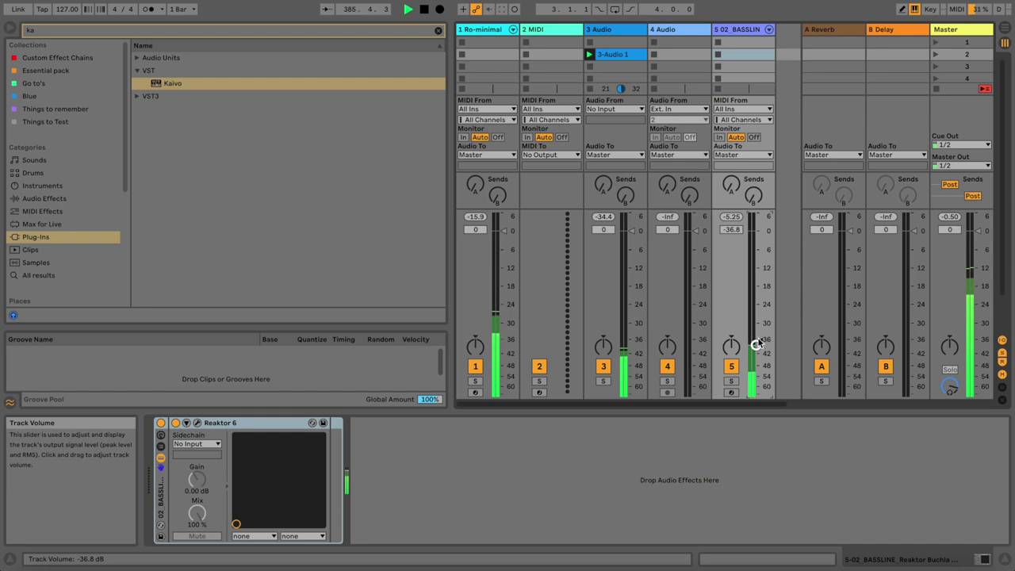
pyautogui.click(439, 32)
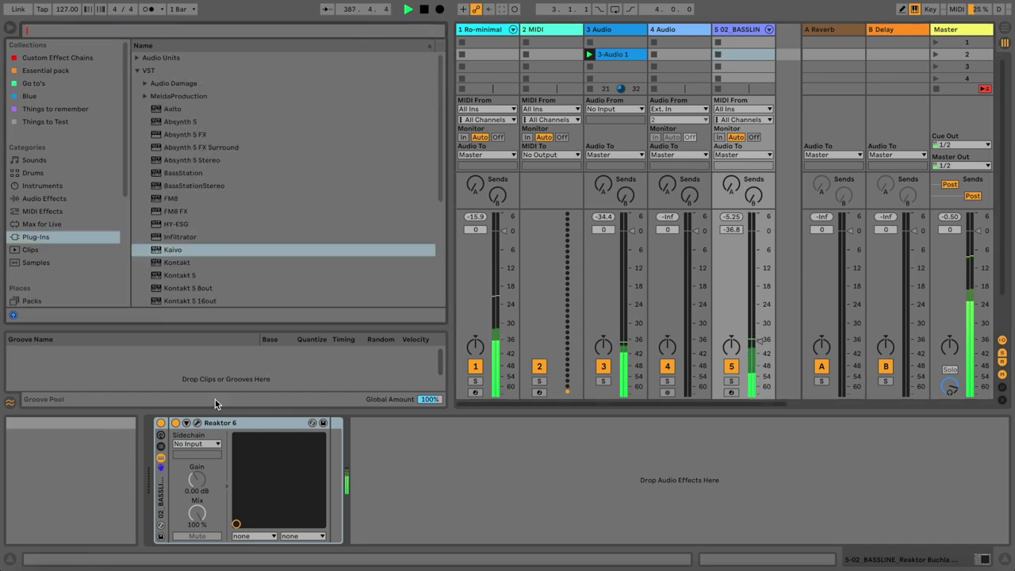
# Reopen the Limelite ensemble, change the Tie section's sound to pedal02 and switch the XFX effect to rainman.
pyautogui.click(197, 422)
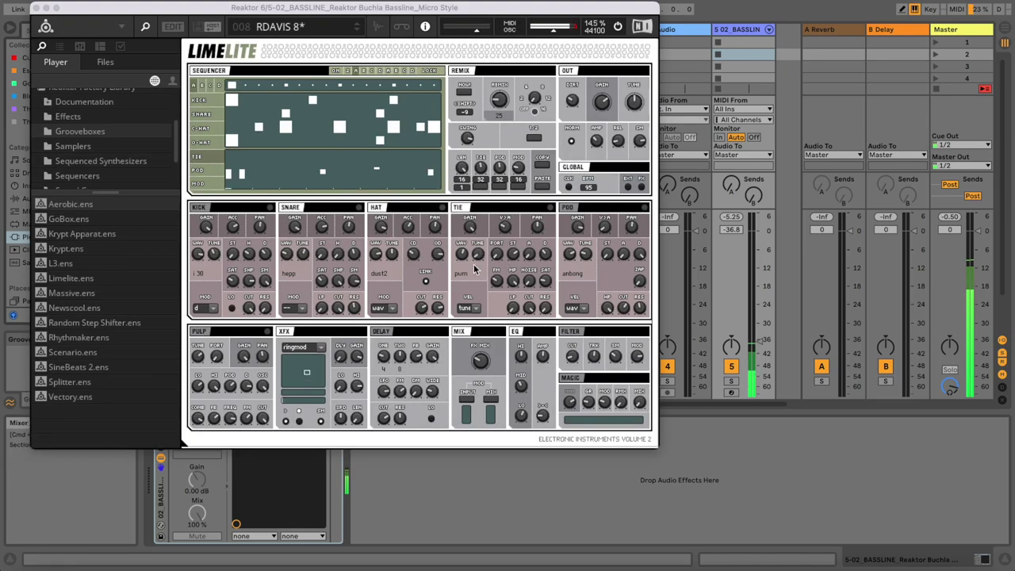
pyautogui.moveTo(461, 253); pyautogui.dragTo(461, 263)
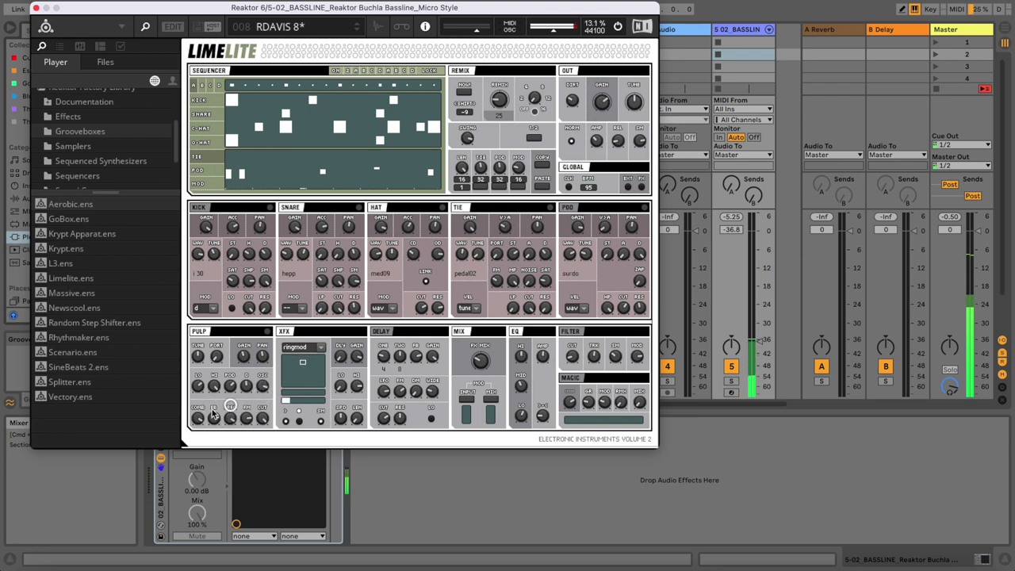
pyautogui.click(305, 348)
pyautogui.click(301, 350)
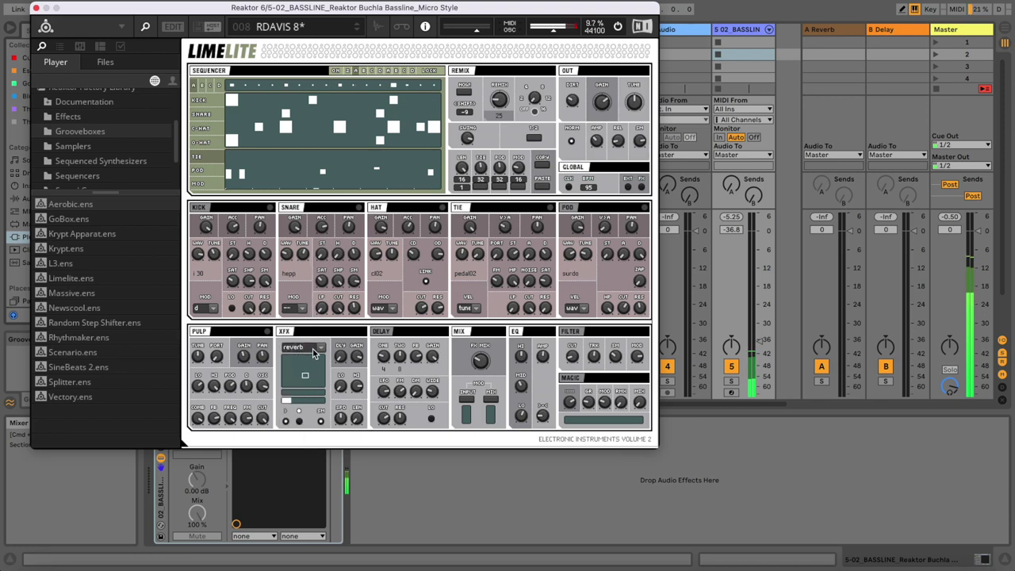
pyautogui.click(311, 348)
pyautogui.click(307, 350)
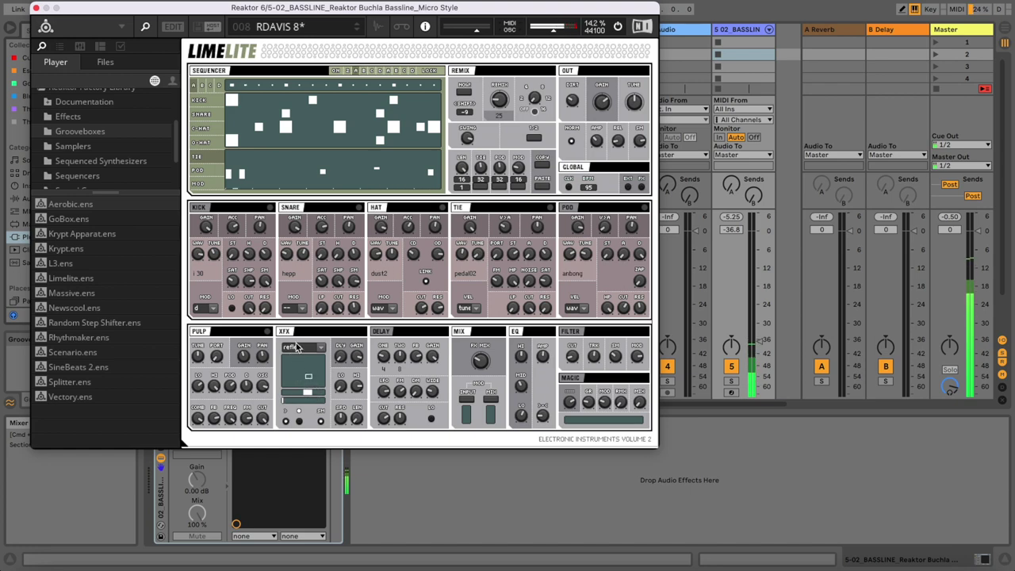
pyautogui.click(295, 347)
pyautogui.click(295, 369)
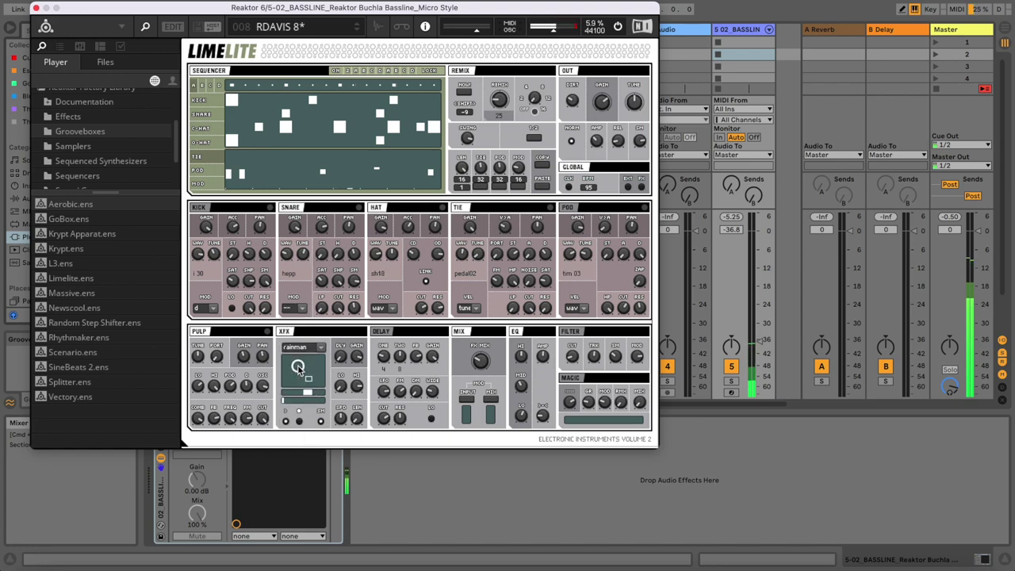
# Route 5-02 BASSLINE into the 4 Audio track, arm it and start recording in its second clip slot.
pyautogui.click(686, 108)
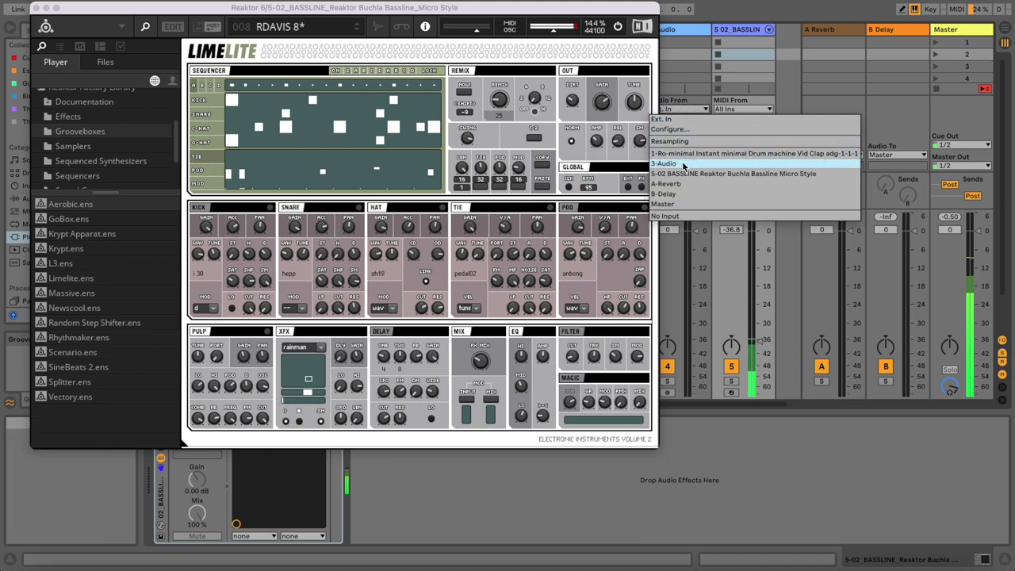
pyautogui.click(681, 173)
pyautogui.click(666, 389)
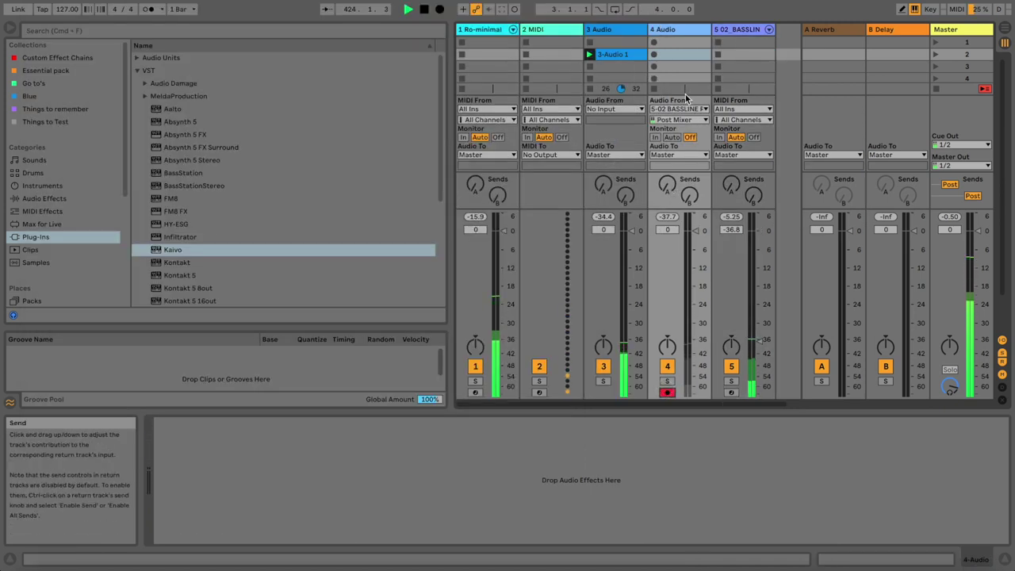
pyautogui.click(717, 36)
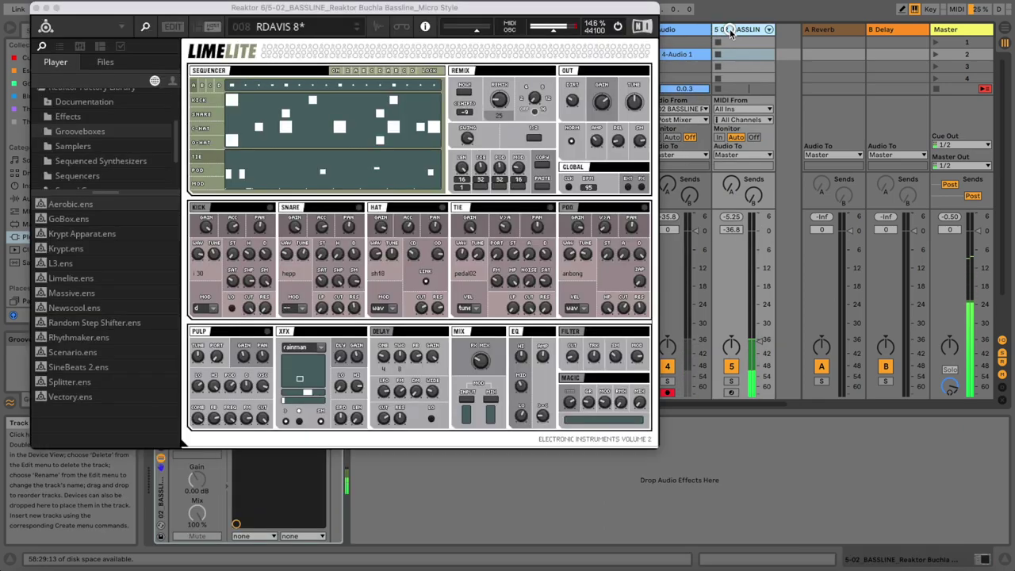
# Adjust the XFX gain and the Magic section controls in Limelite while the 4 Audio track records.
pyautogui.click(356, 353)
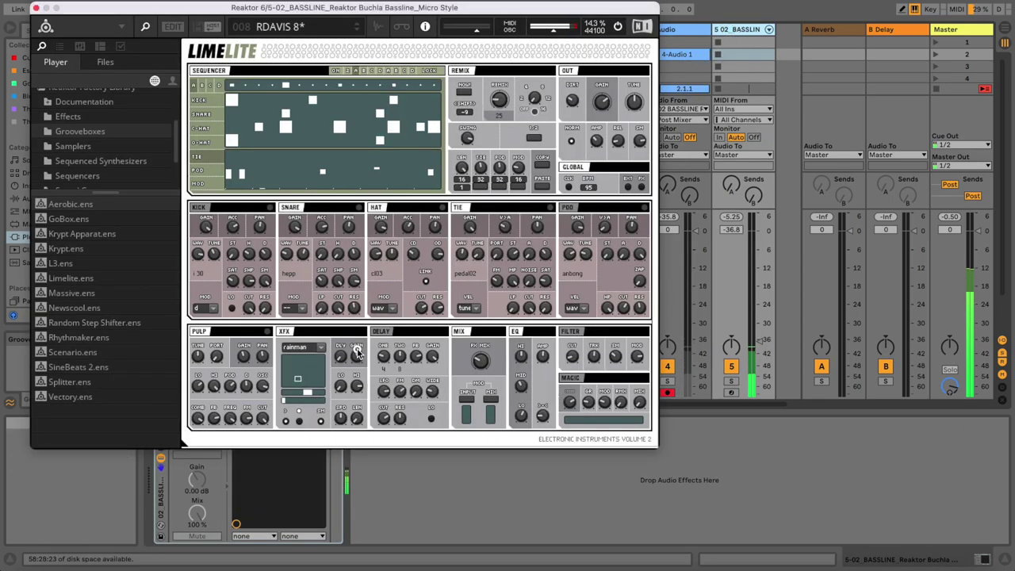
pyautogui.moveTo(358, 348); pyautogui.dragTo(359, 362)
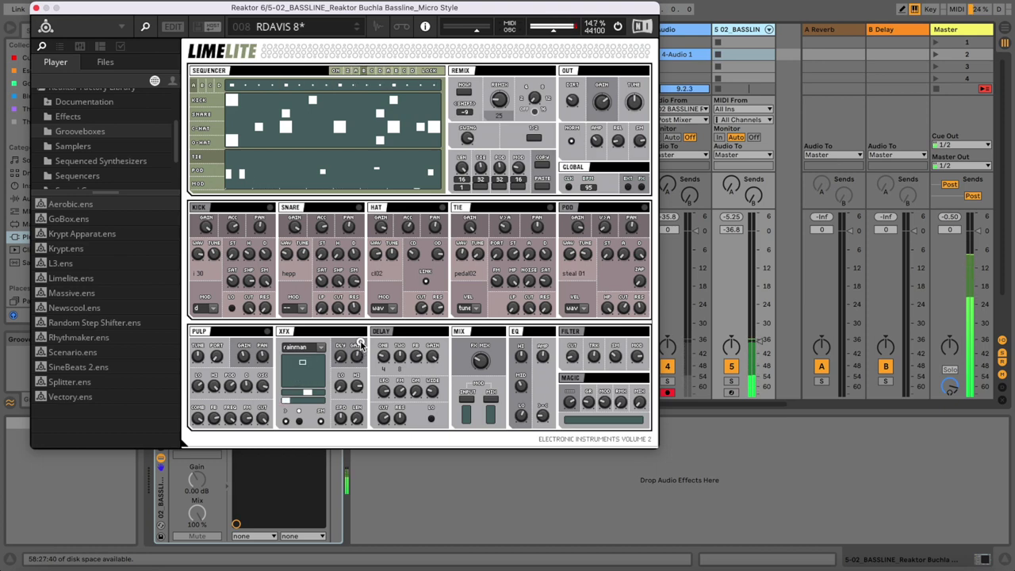
pyautogui.moveTo(572, 402); pyautogui.dragTo(569, 395)
pyautogui.moveTo(639, 402); pyautogui.dragTo(637, 387)
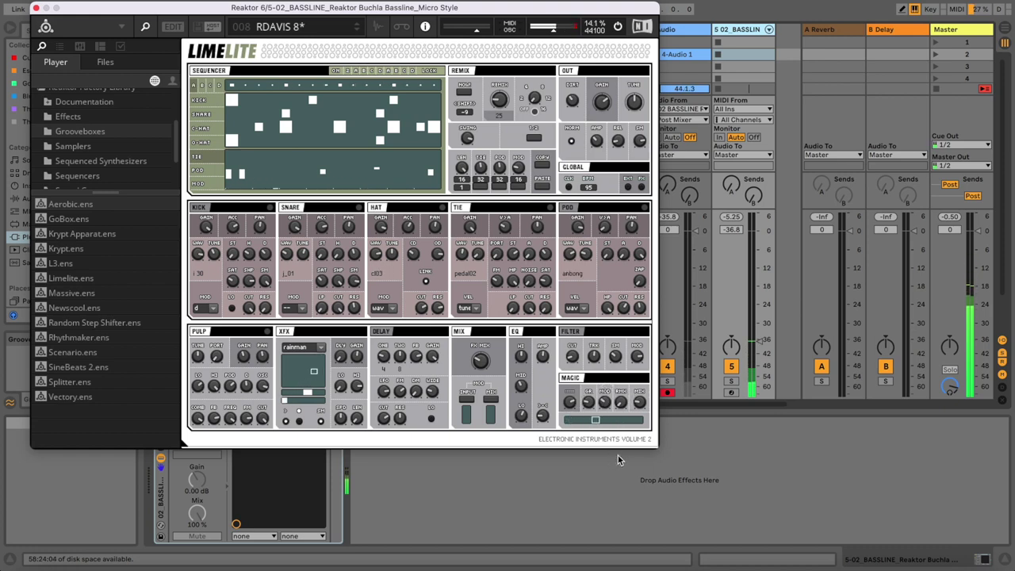
# Finish the 4-Audio 1 recording by disarming the 4 Audio track, and mute the 02_BASSLINE track.
pyautogui.click(661, 159)
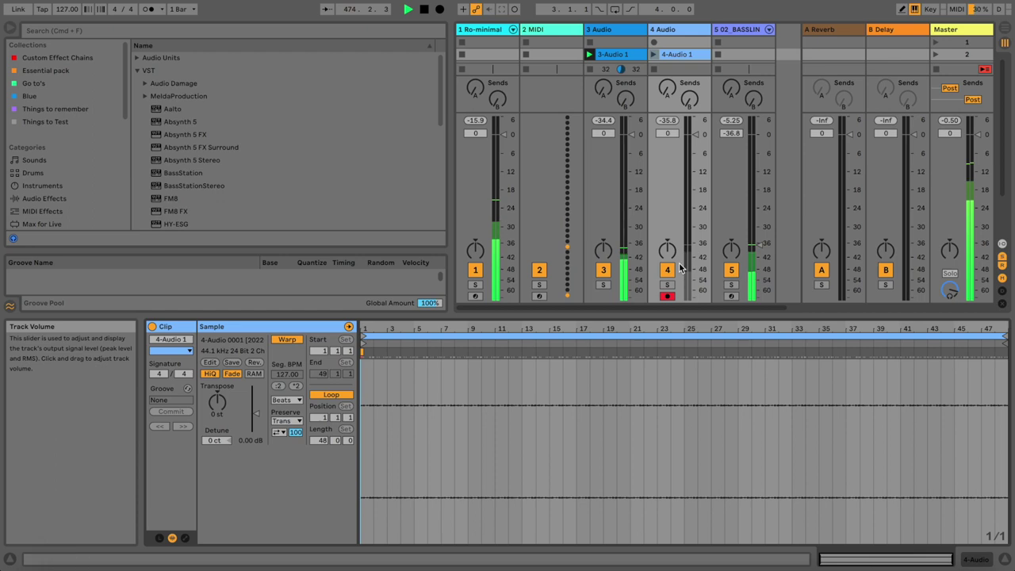
pyautogui.click(667, 295)
pyautogui.click(726, 269)
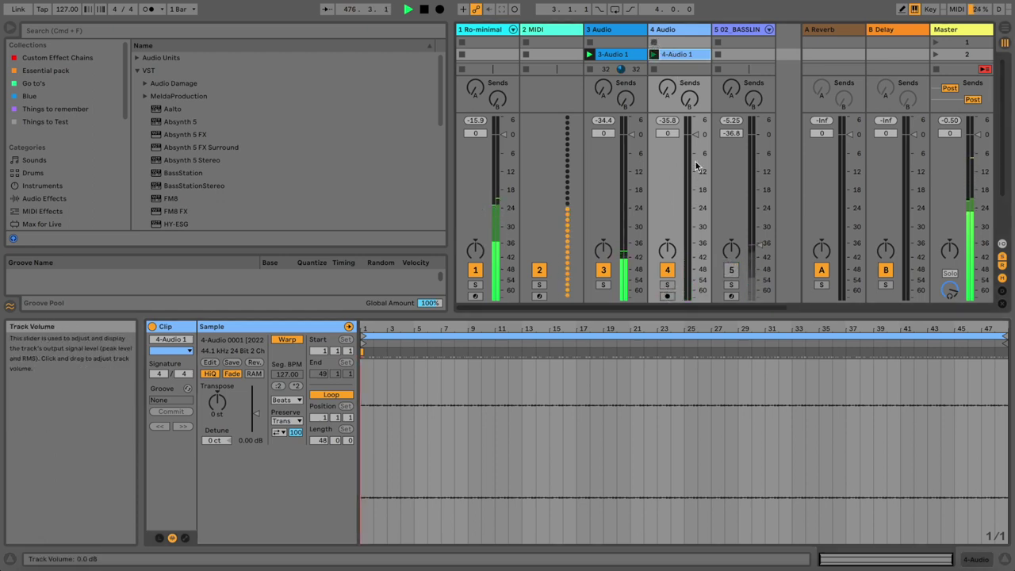
# Lower the 4 Audio track's volume to -1.3 dB and raise the 4-Audio 1 clip's gain to 10.7 dB.
pyautogui.moveTo(690, 132); pyautogui.dragTo(691, 133)
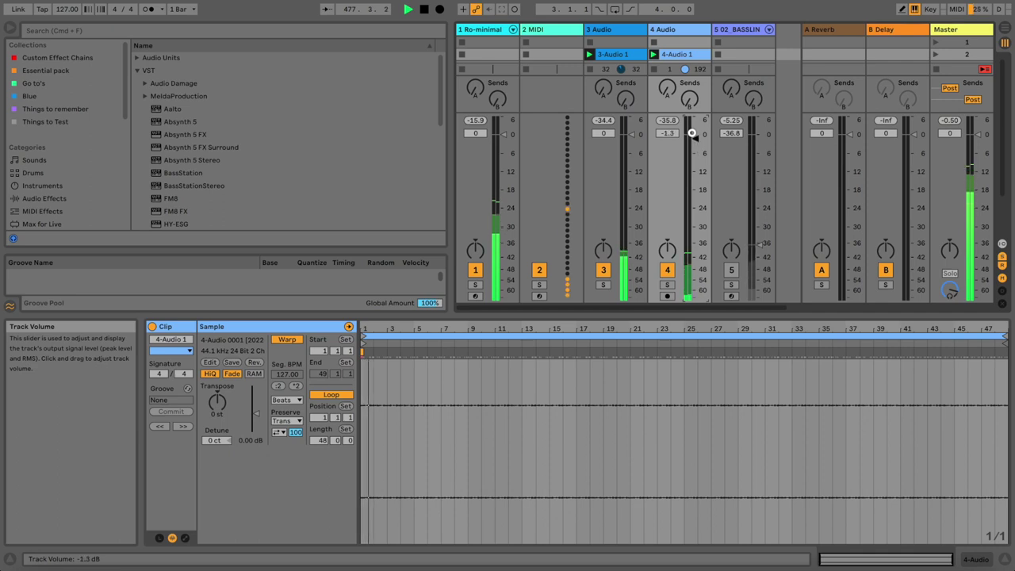
pyautogui.moveTo(252, 412); pyautogui.dragTo(243, 390)
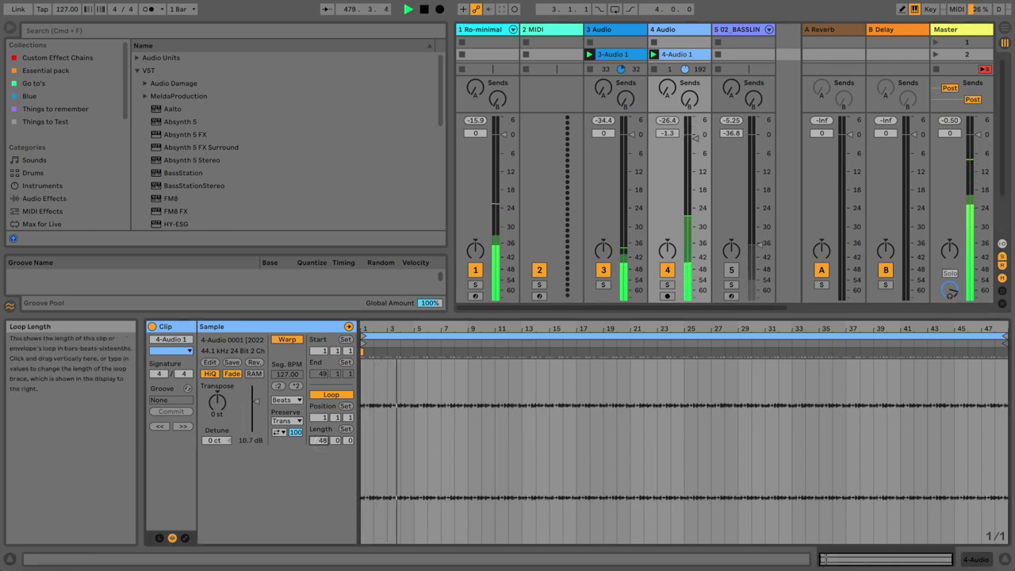
# Set the 4-Audio 1 clip's loop length to 8 bars.
pyautogui.click(322, 441)
pyautogui.write('8')
pyautogui.press('Return')
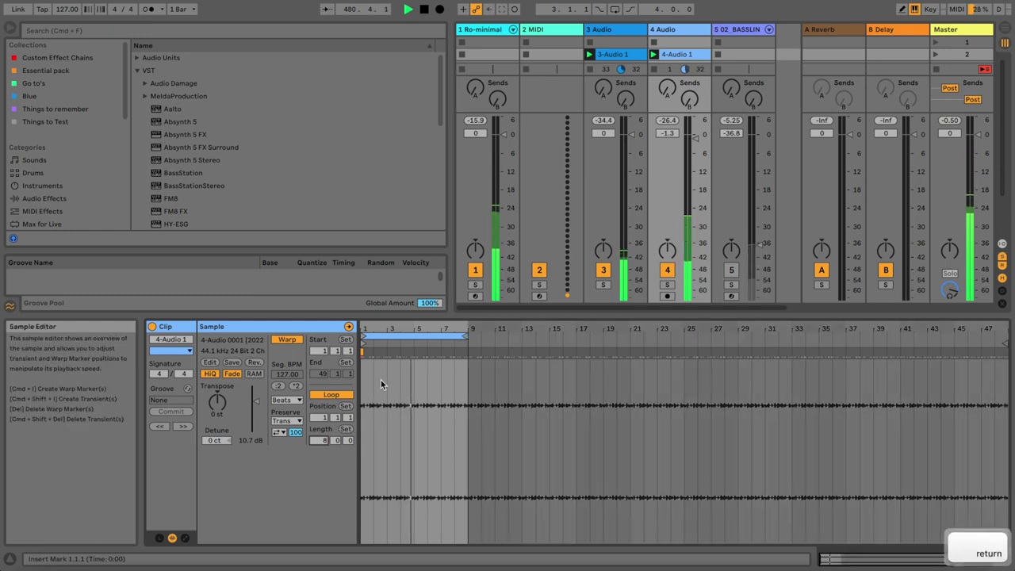
# Try the eight-bar loop at different positions along the 4-Audio 1 recording and settle its start at bar 25.
pyautogui.click(392, 335)
pyautogui.press('super+2')
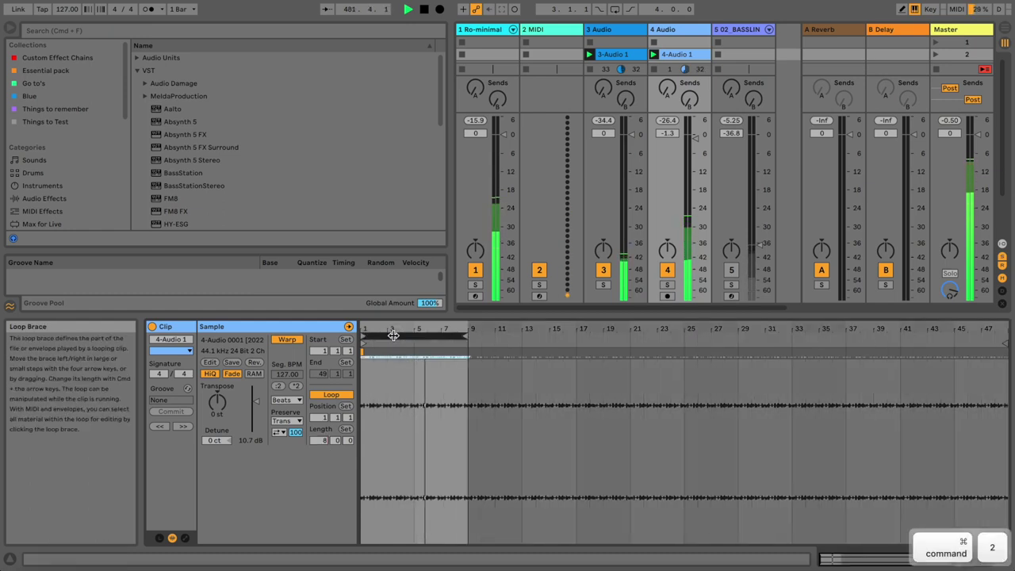
pyautogui.press('Right')
pyautogui.press('Right')
pyautogui.press('Right')
pyautogui.press('Left')
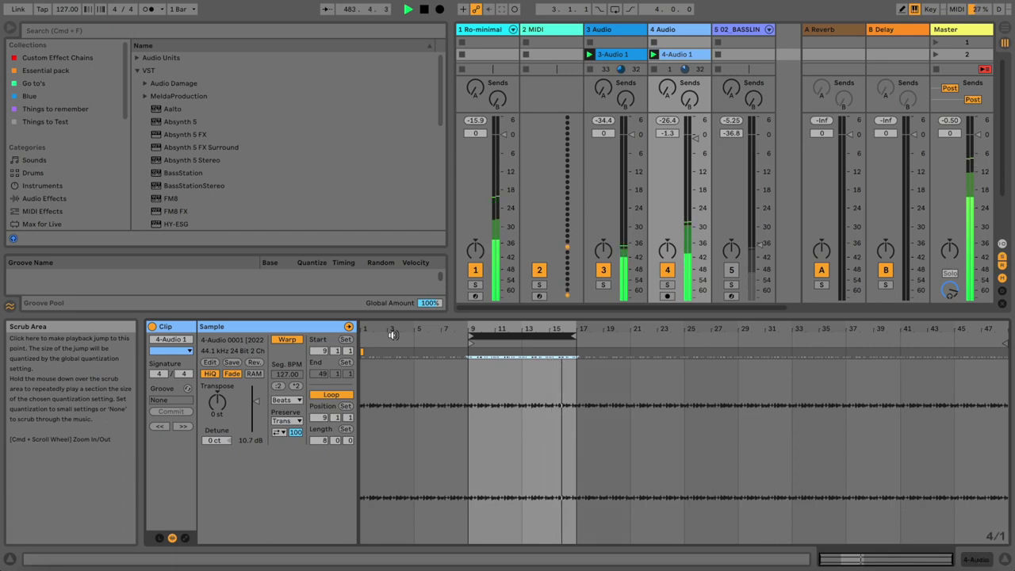
pyautogui.press('Right')
pyautogui.press('Right')
pyautogui.press('Right')
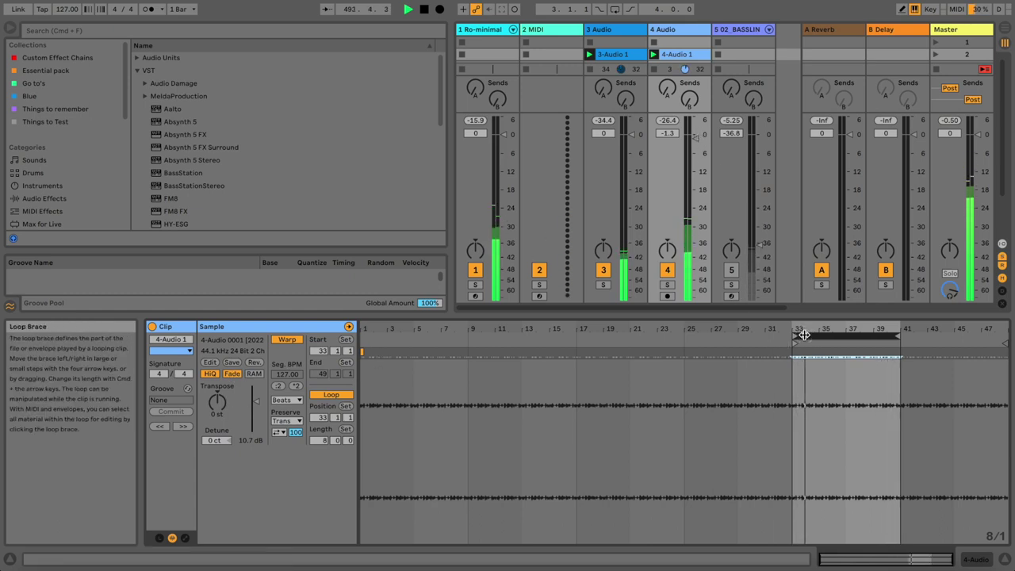
pyautogui.moveTo(803, 334); pyautogui.dragTo(694, 335)
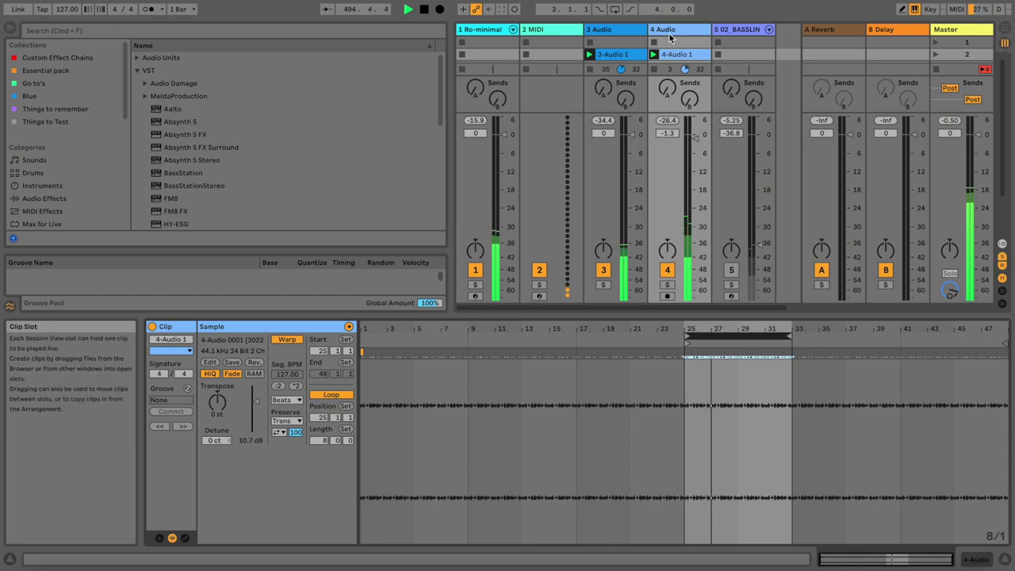
# Select the 02_BASSLINE track, show its devices and unmute it.
pyautogui.click(745, 31)
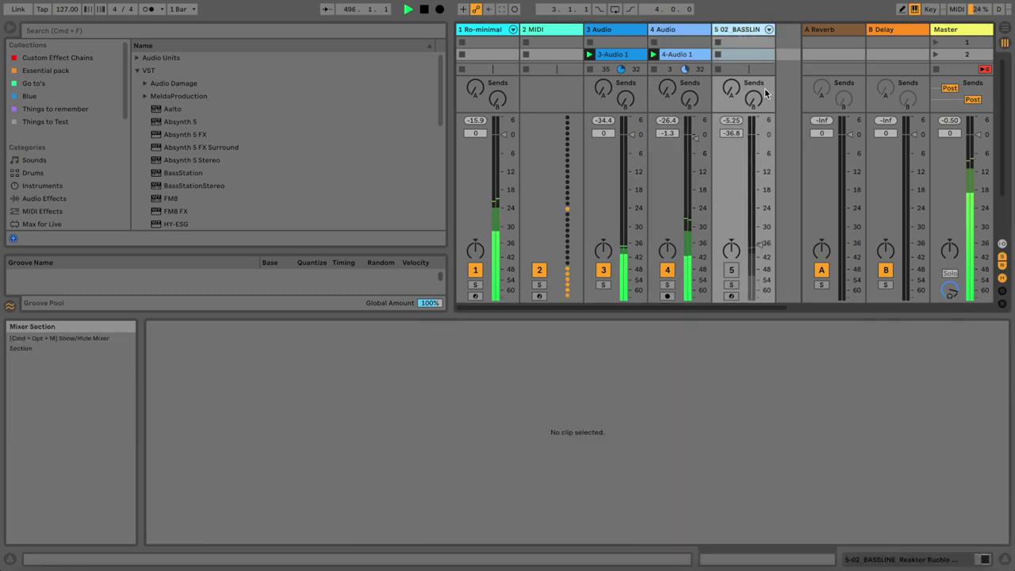
pyautogui.doubleClick(748, 29)
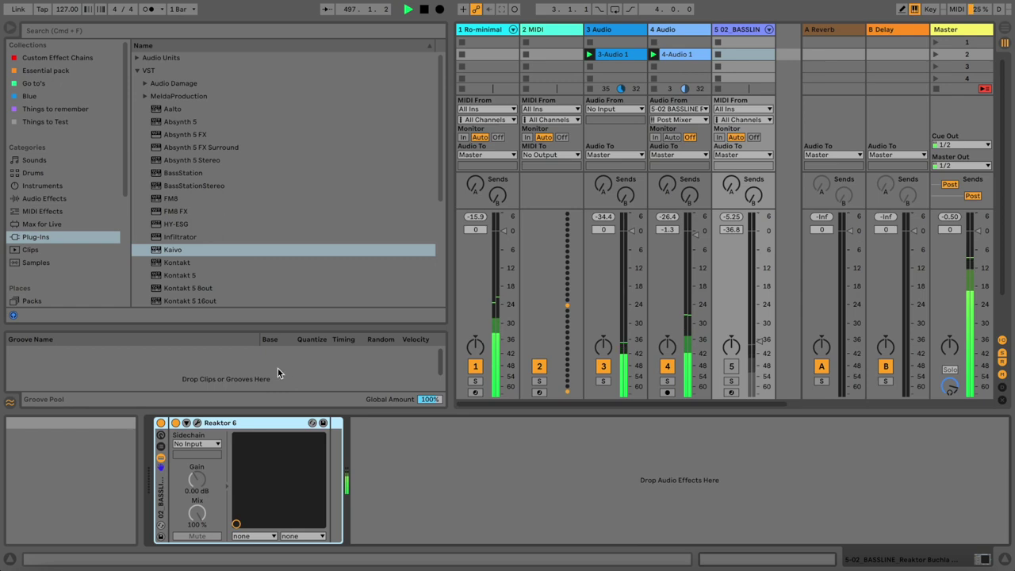
pyautogui.click(731, 366)
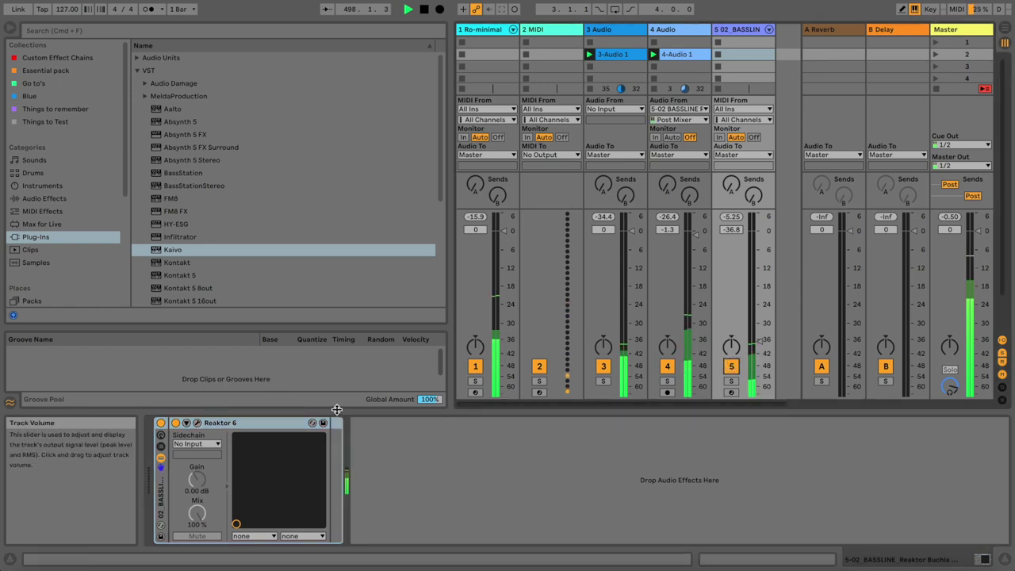
# Reopen Limelite, raise the 02_BASSLINE track's volume to -24.5 dB and add steps to the sequencer's Pod row.
pyautogui.click(196, 423)
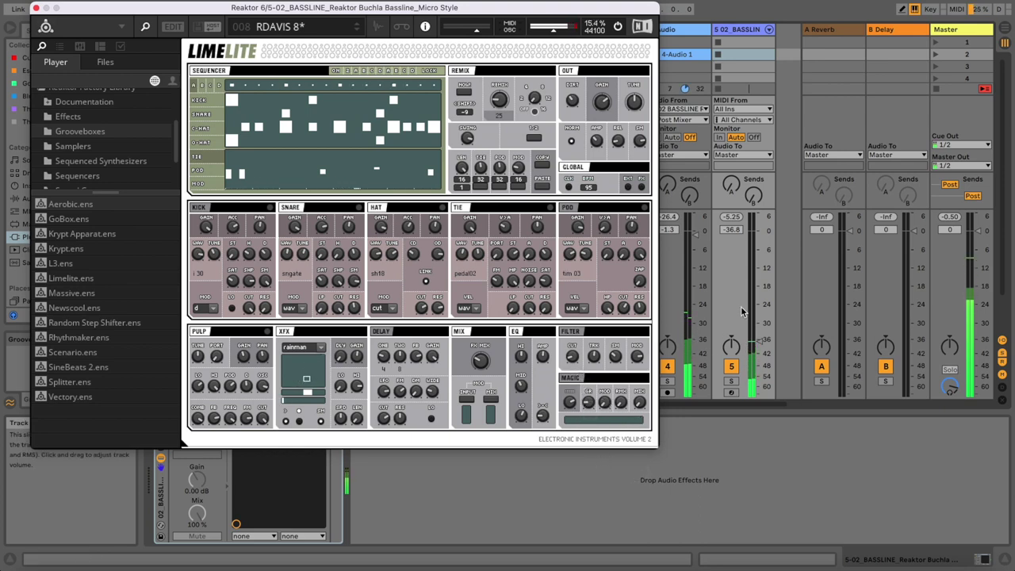
pyautogui.moveTo(757, 340)
pyautogui.mouseDown()
pyautogui.moveTo(757, 273)
pyautogui.moveTo(756, 353)
pyautogui.mouseUp()
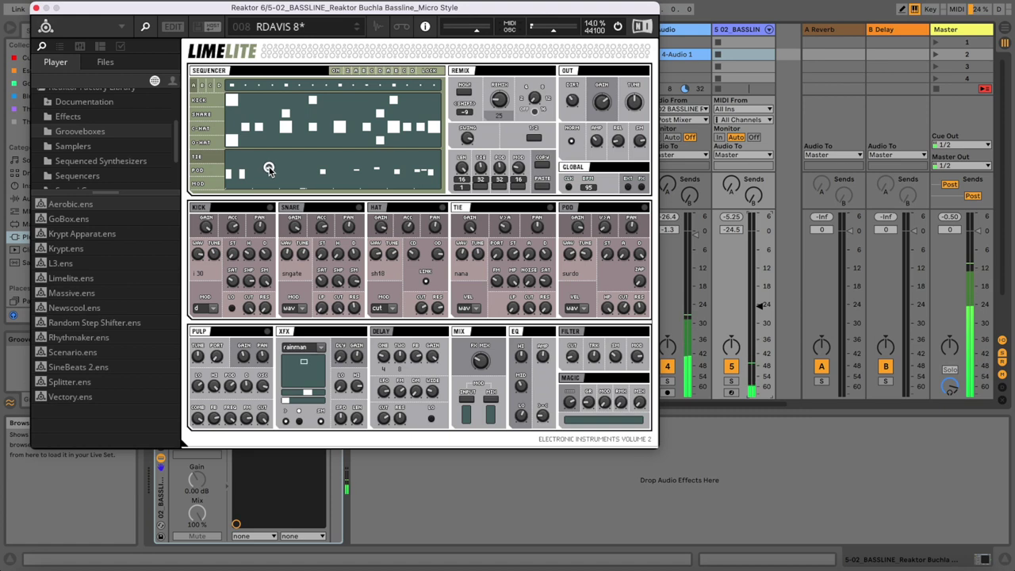
pyautogui.click(295, 170)
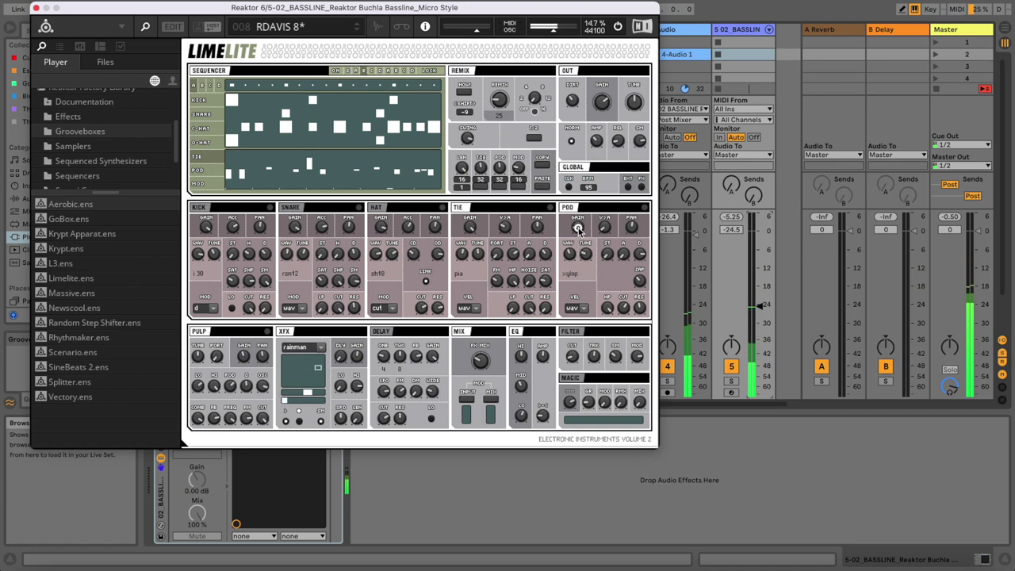
# Insert an audio track after 02_BASSLINE, set its input to 5-02 BASSLINE and arm it for recording.
pyautogui.click(749, 32)
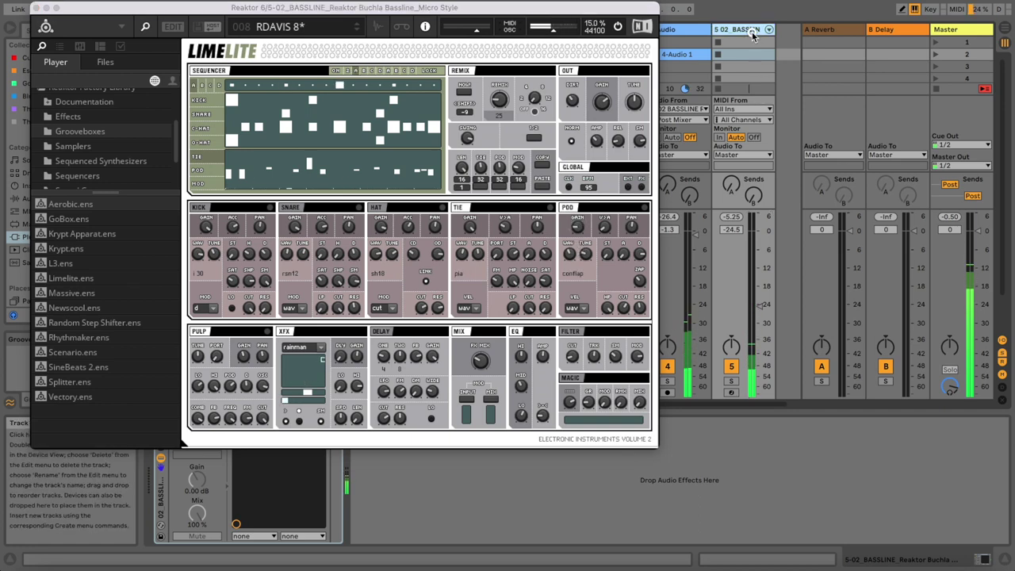
pyautogui.press('super+t')
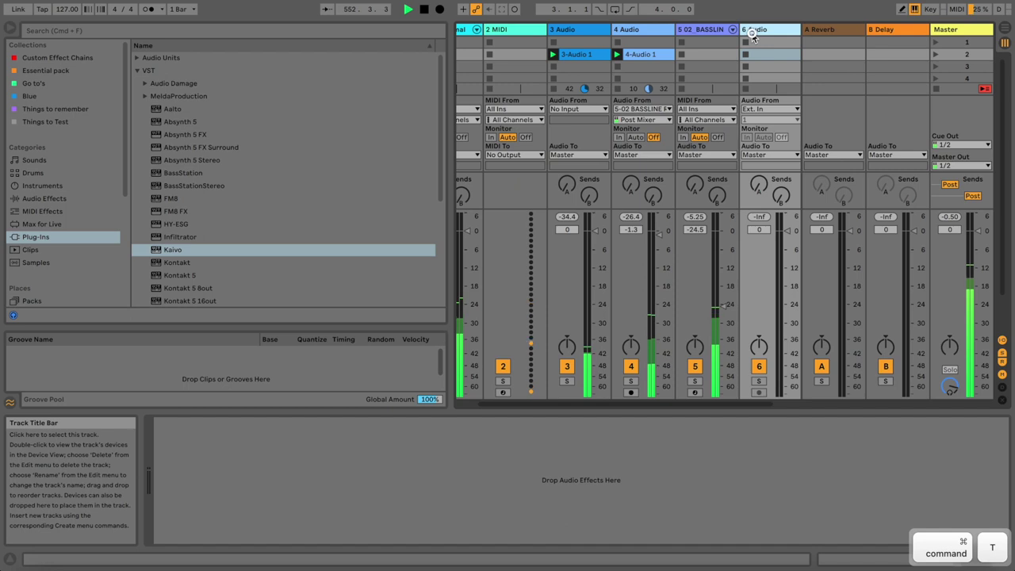
pyautogui.click(759, 110)
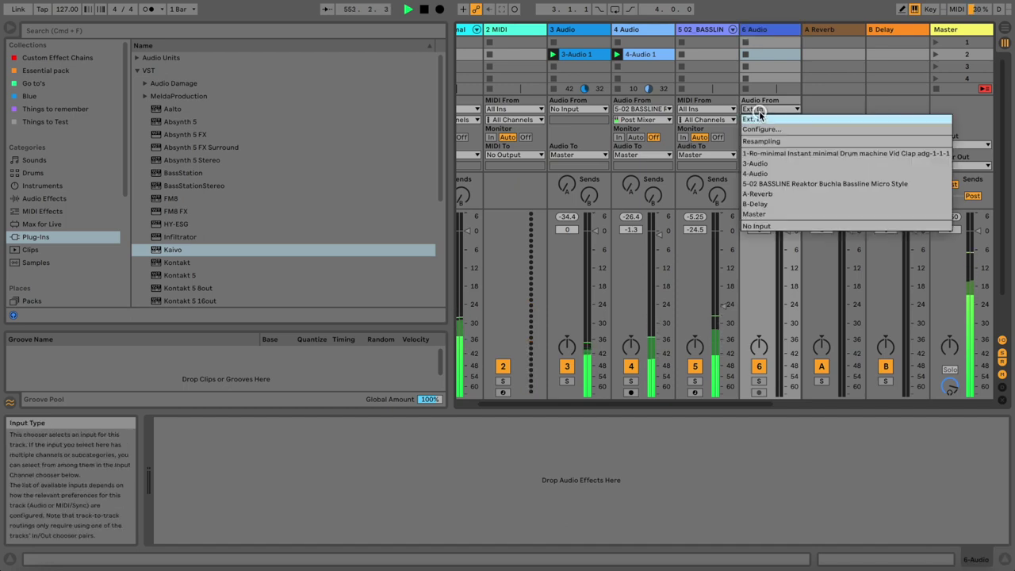
pyautogui.click(765, 183)
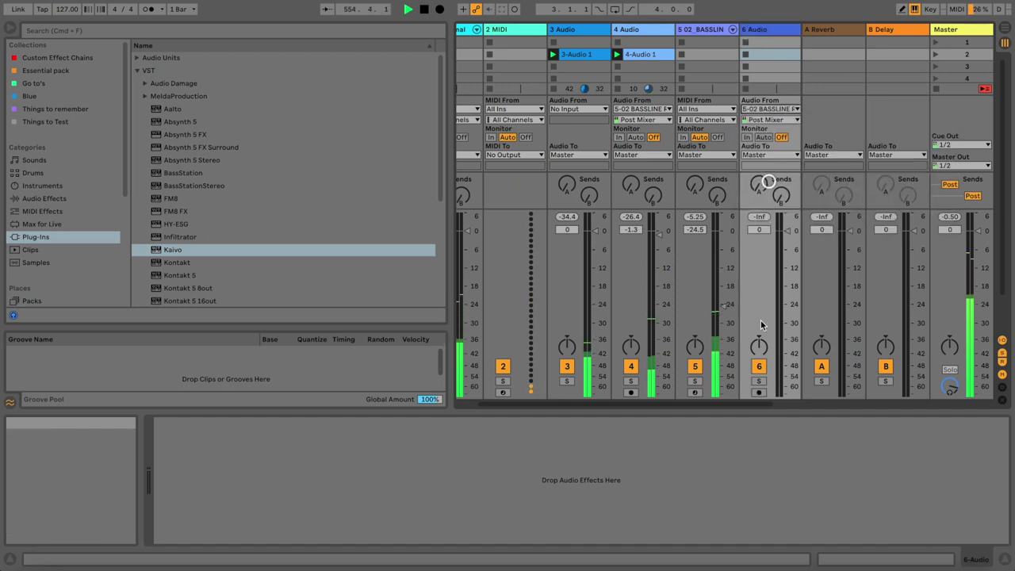
pyautogui.click(758, 393)
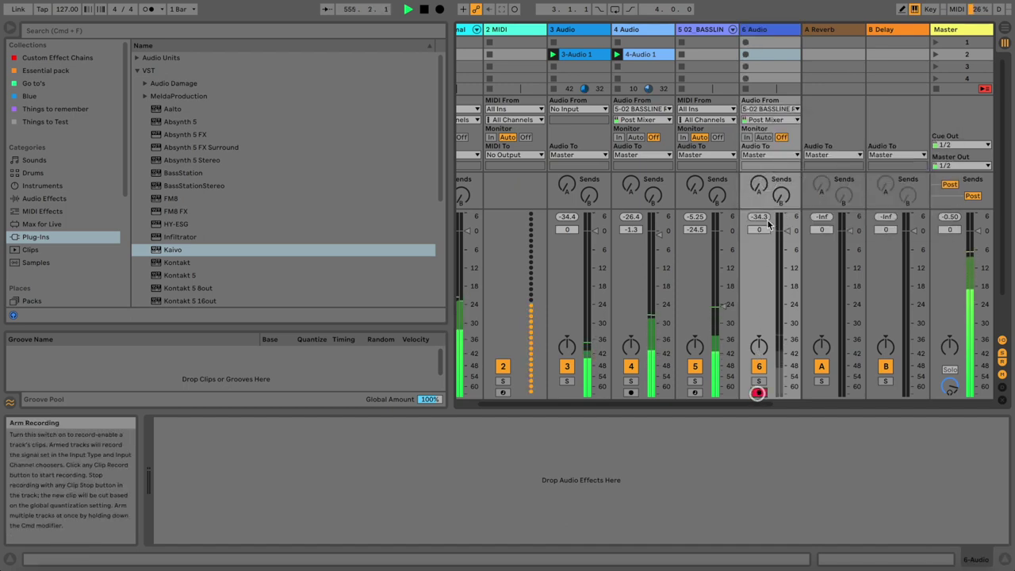
# Record 02_BASSLINE into the second slot of 6 Audio, disarm it and set its volume to -8.7 dB.
pyautogui.click(745, 54)
pyautogui.moveTo(783, 229); pyautogui.dragTo(783, 267)
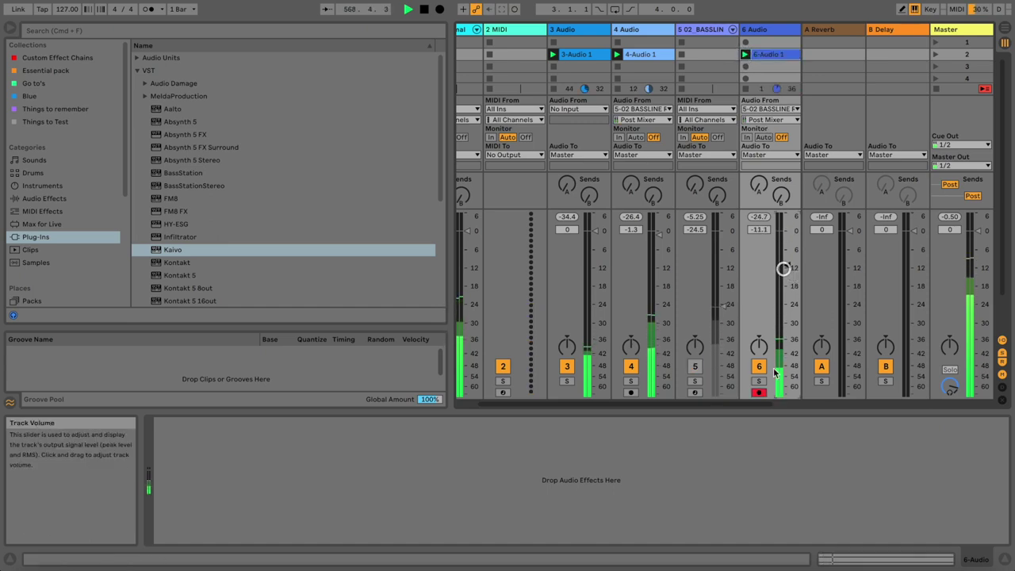
pyautogui.click(759, 390)
pyautogui.moveTo(782, 277); pyautogui.dragTo(788, 268)
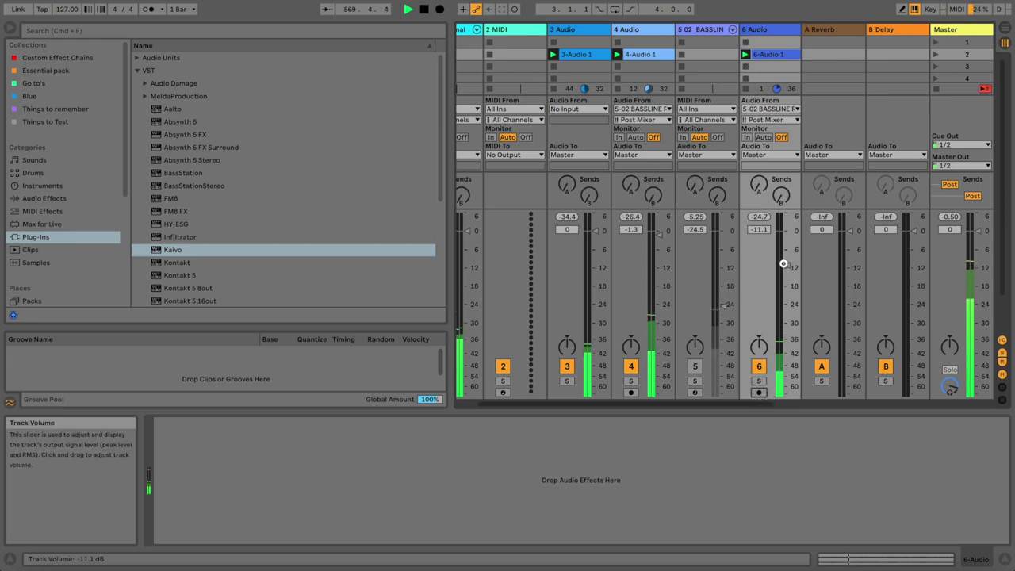
# Set the recorded 6-Audio 1 clip's loop length to eight bars.
pyautogui.click(407, 31)
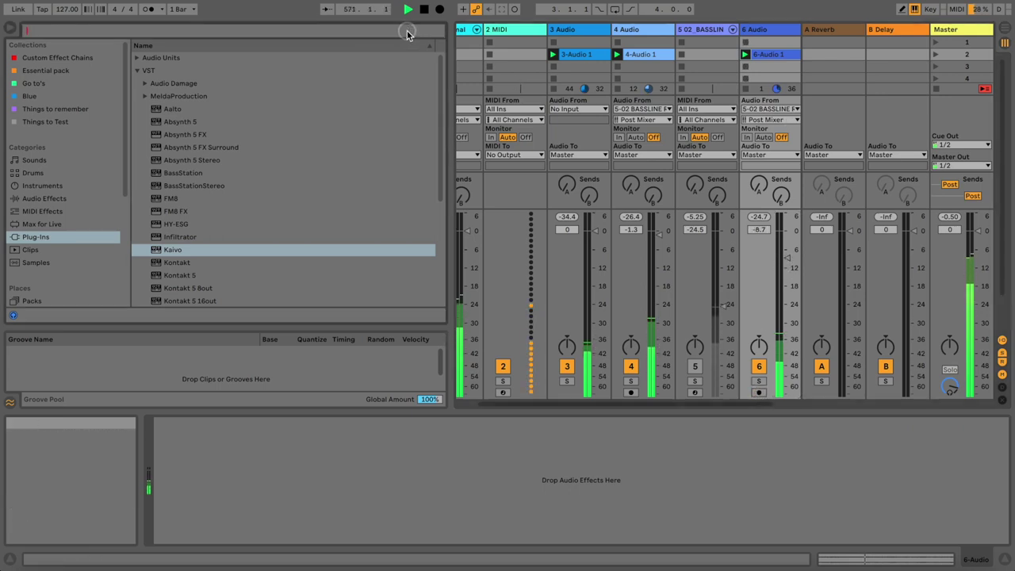
pyautogui.press('Return')
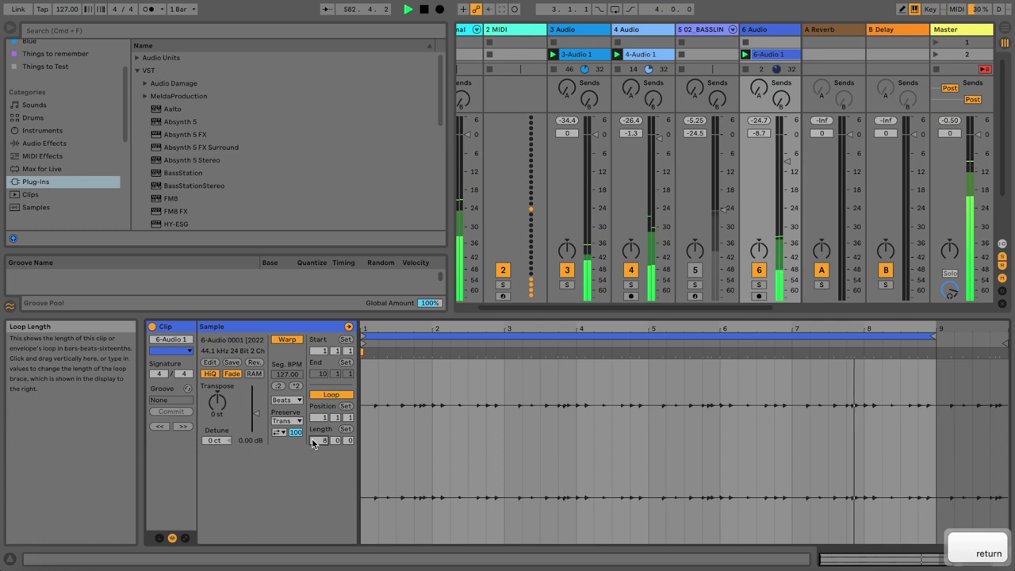
pyautogui.click(504, 393)
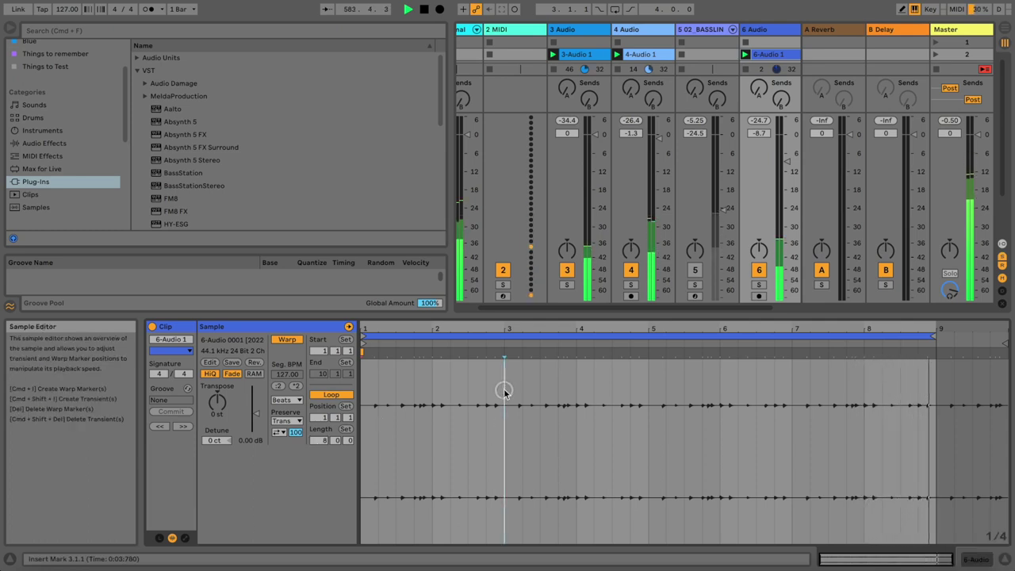
# Transpose the 6-Audio 1 clip to -12 st and set its warp mode to Complex Pro.
pyautogui.moveTo(220, 397); pyautogui.dragTo(222, 404)
pyautogui.click(285, 400)
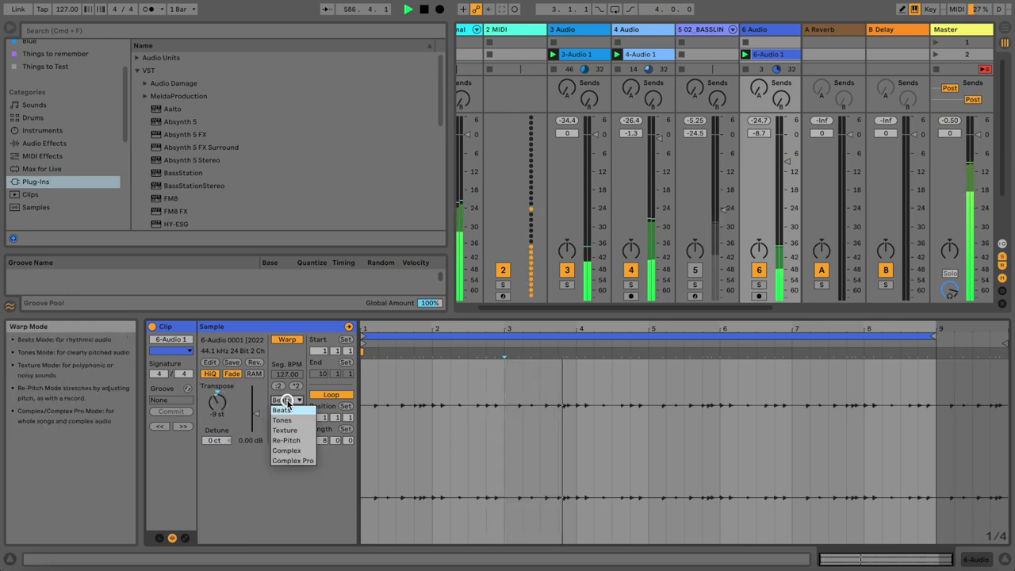
pyautogui.click(286, 440)
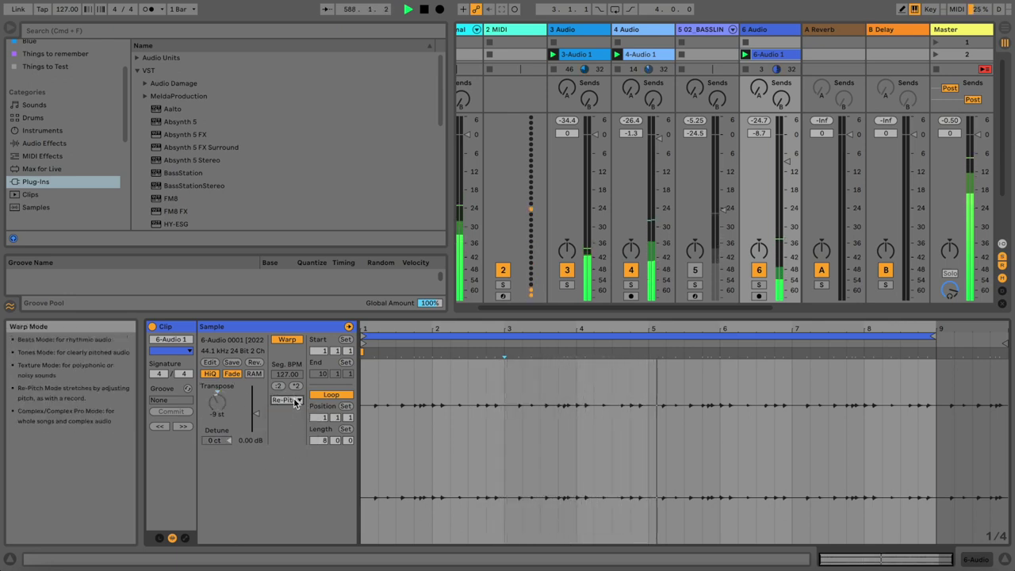
pyautogui.click(293, 401)
pyautogui.click(291, 459)
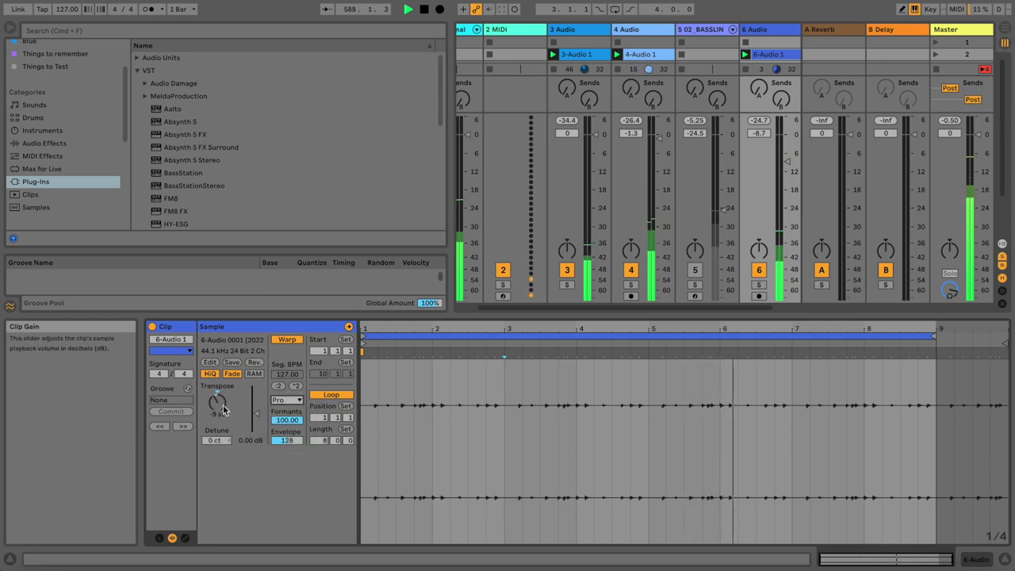
pyautogui.moveTo(218, 402); pyautogui.dragTo(218, 411)
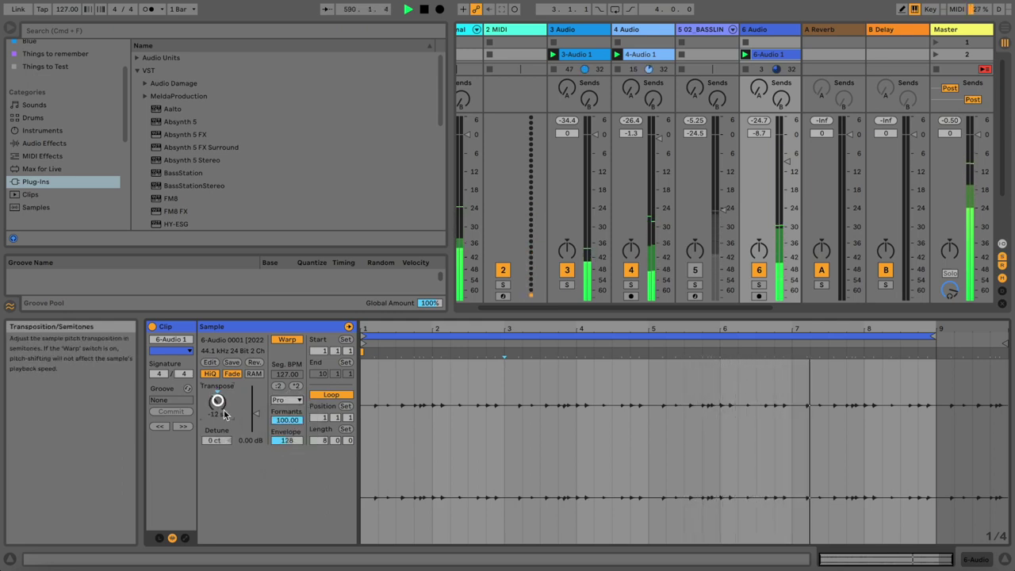
# Lower the 6 Audio track's volume to -18.6 dB and load the Raum reverb on it.
pyautogui.moveTo(786, 159); pyautogui.dragTo(783, 164)
pyautogui.press('XF86AudioRaiseVolume')
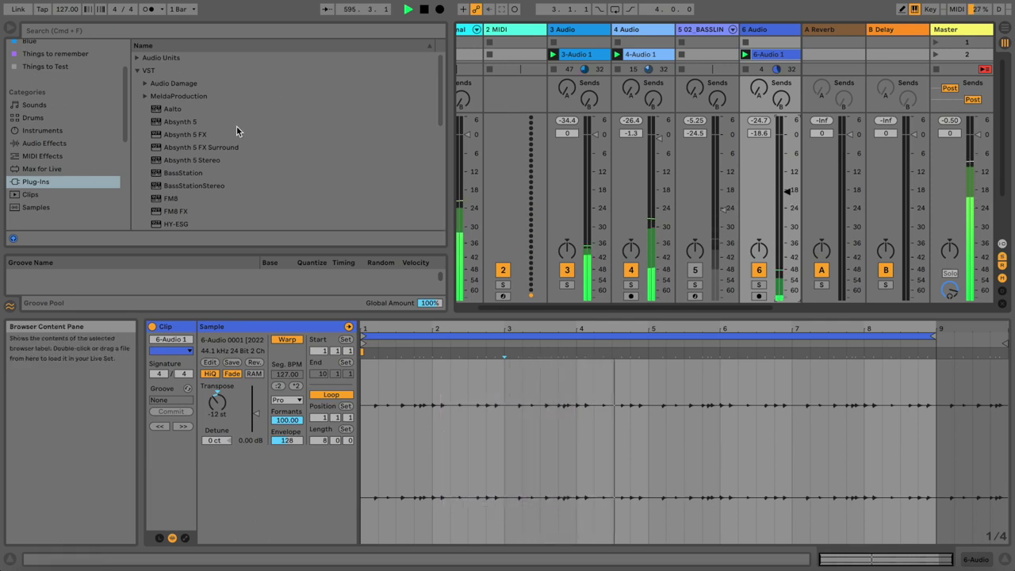
pyautogui.scroll(-4, 236, 126)
pyautogui.scroll(-2, 236, 126)
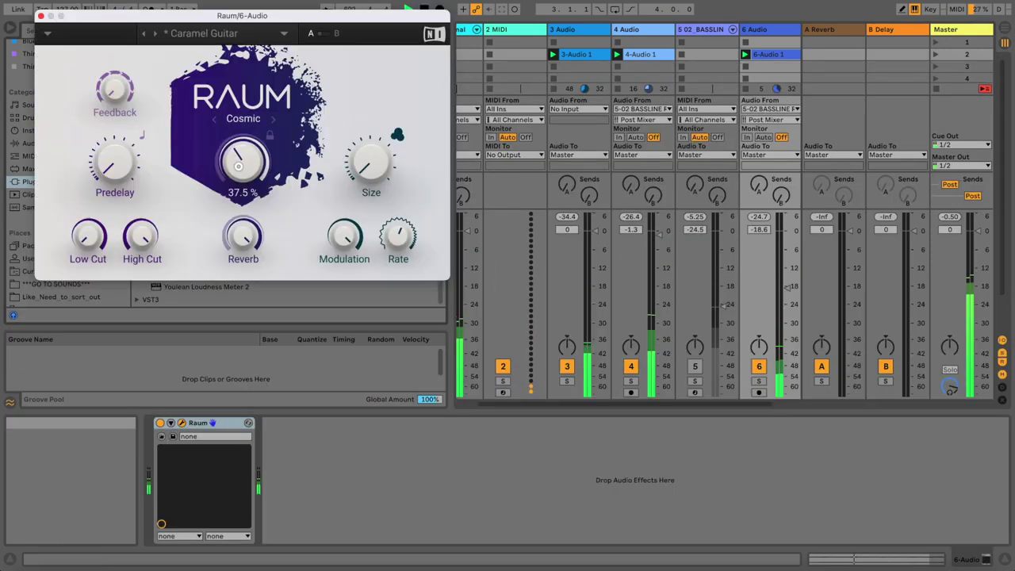
# Try Raum with Mix at 37.5 % and High Cut at 12.6 kHz, and adjust its Size and Low Cut.
pyautogui.moveTo(238, 166); pyautogui.dragTo(238, 168)
pyautogui.moveTo(358, 181); pyautogui.dragTo(356, 167)
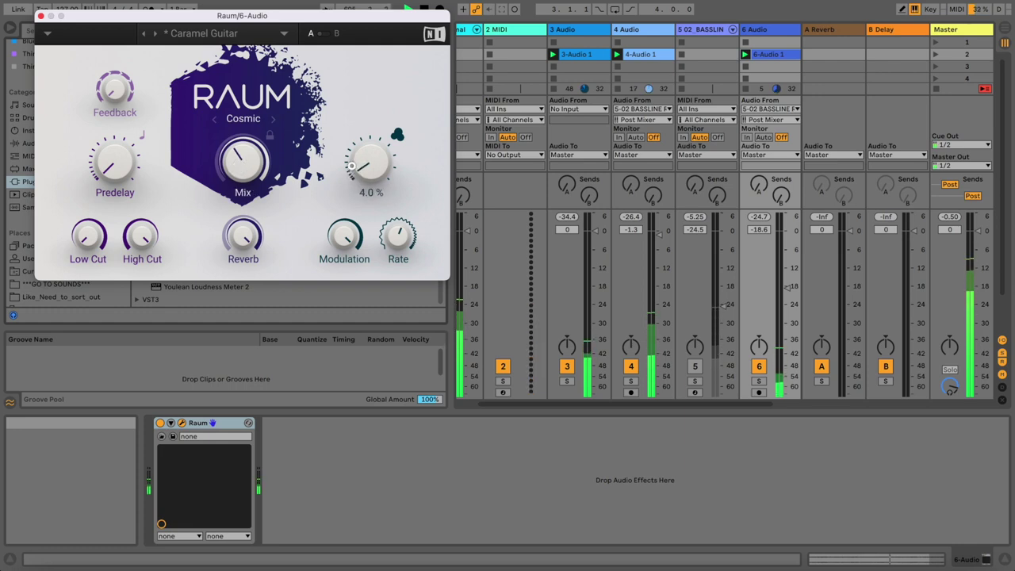
pyautogui.scroll(-3, 142, 235)
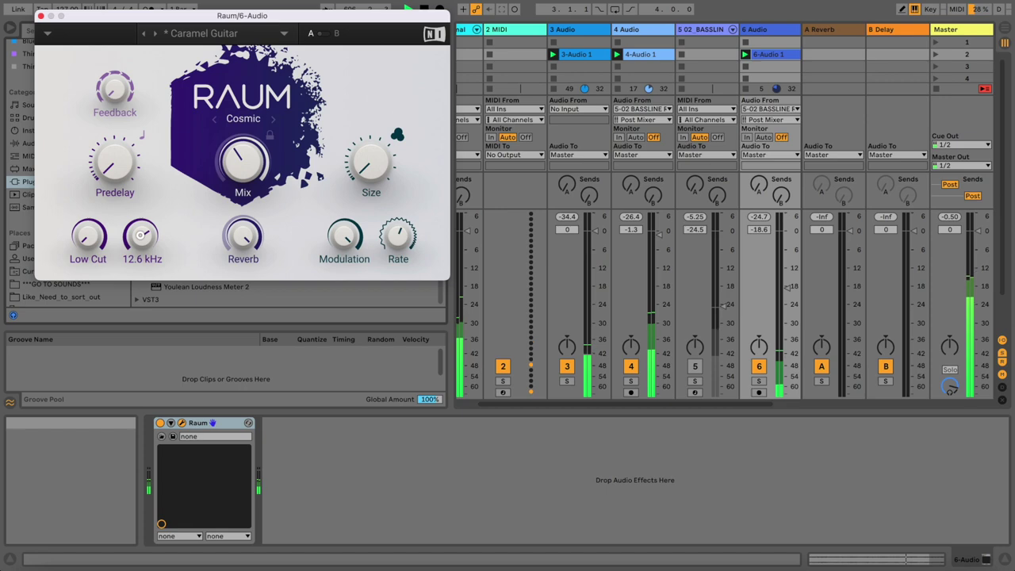
pyautogui.moveTo(95, 235)
pyautogui.mouseDown()
pyautogui.moveTo(94, 224)
pyautogui.moveTo(82, 230)
pyautogui.mouseUp()
# Load Raum's Synth Layer preset, set Feedback to 16.0 % and Mix to 24.5 %, and briefly audition the freeze effect.
pyautogui.click(204, 33)
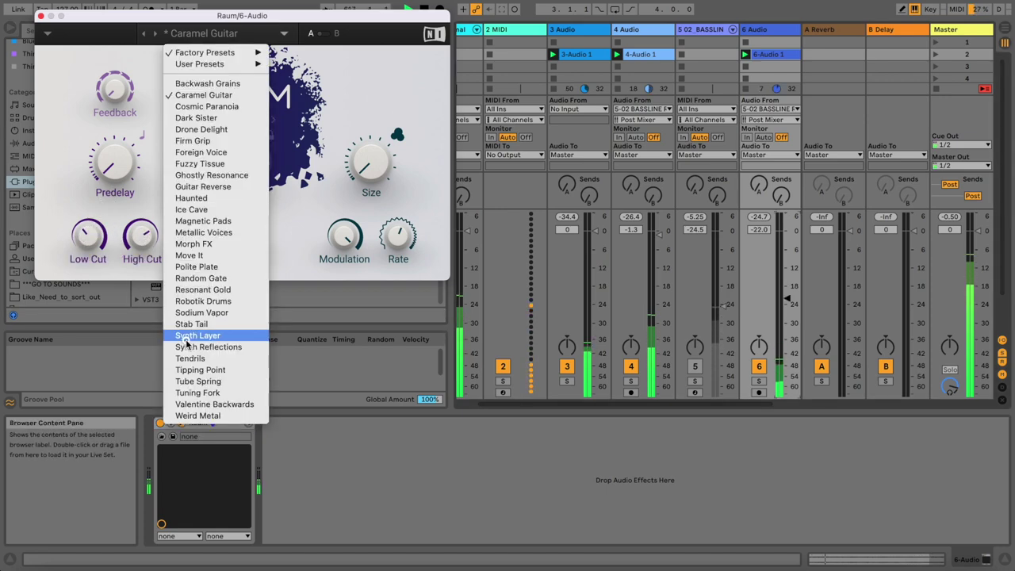
pyautogui.click(222, 335)
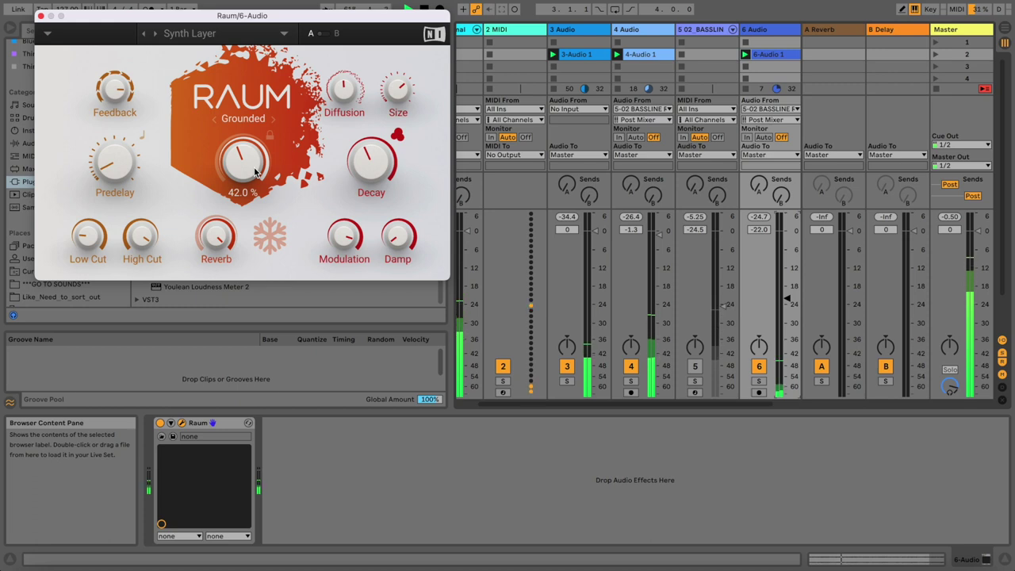
pyautogui.moveTo(125, 89); pyautogui.dragTo(127, 91)
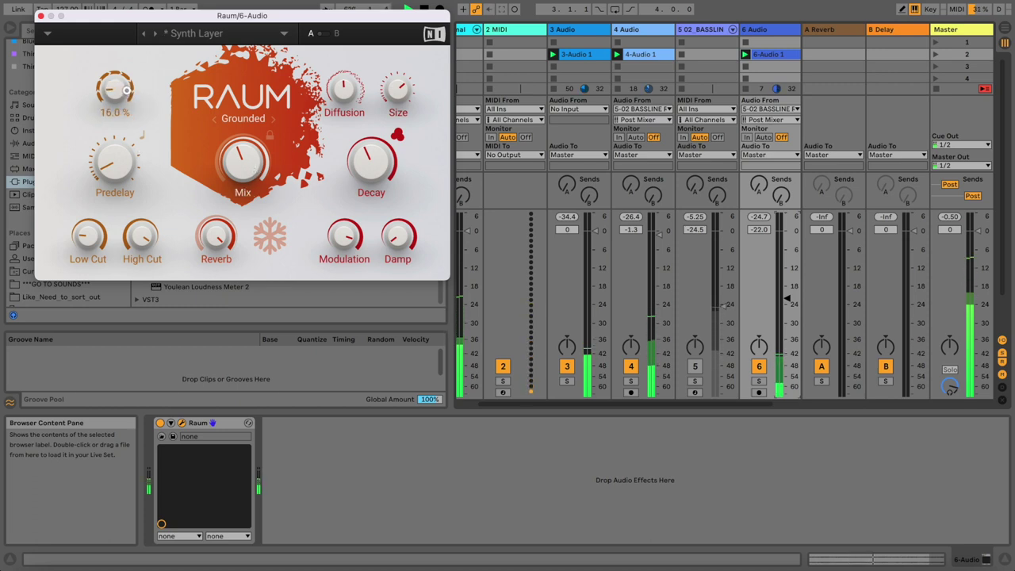
pyautogui.scroll(-3, 242, 161)
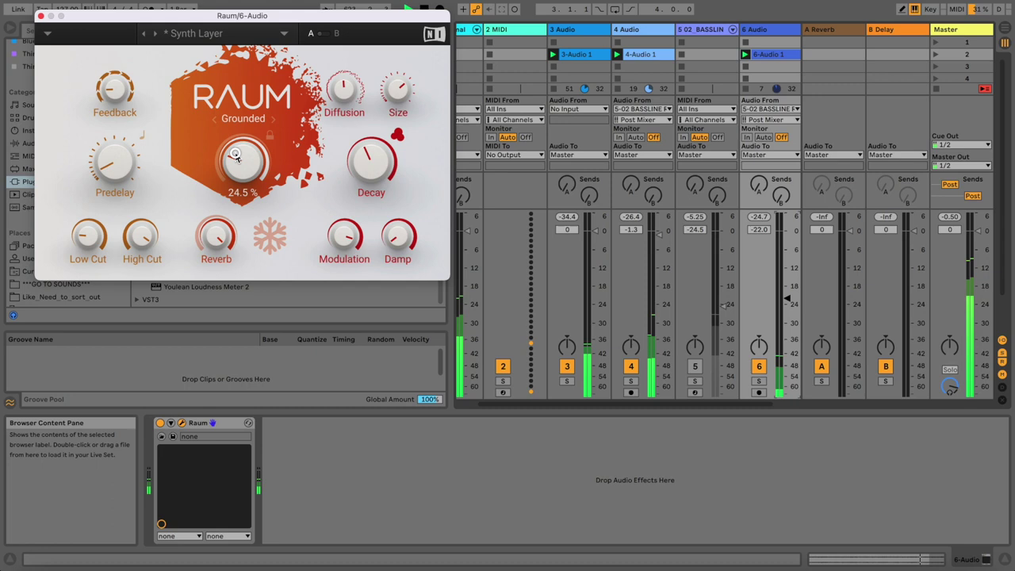
pyautogui.click(272, 229)
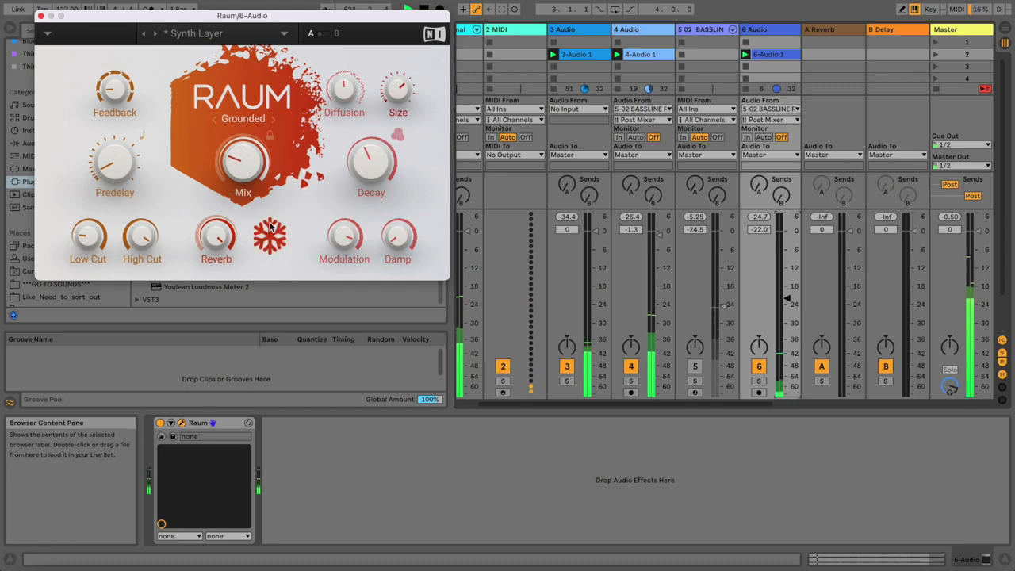
pyautogui.click(265, 240)
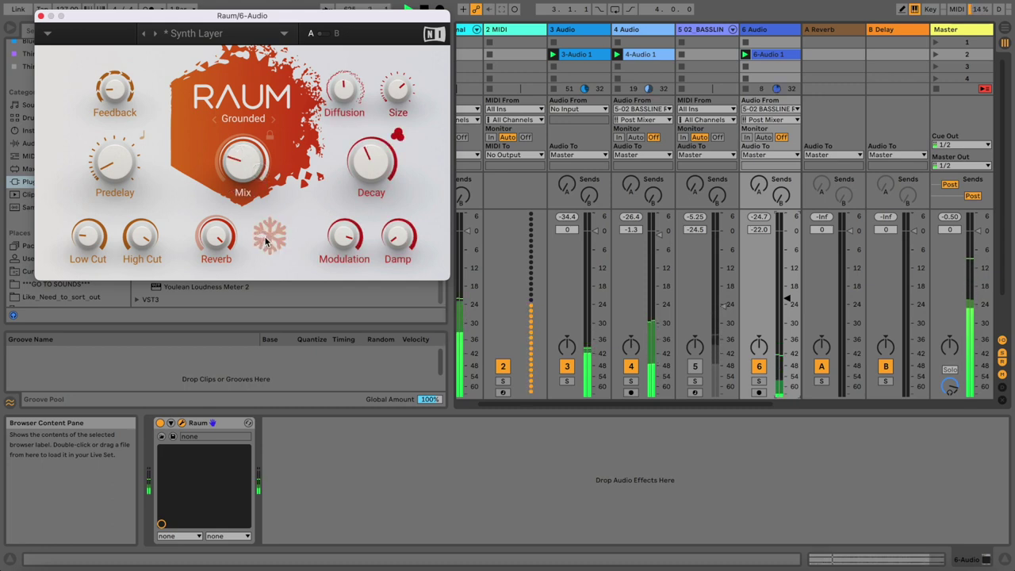
pyautogui.moveTo(156, 236)
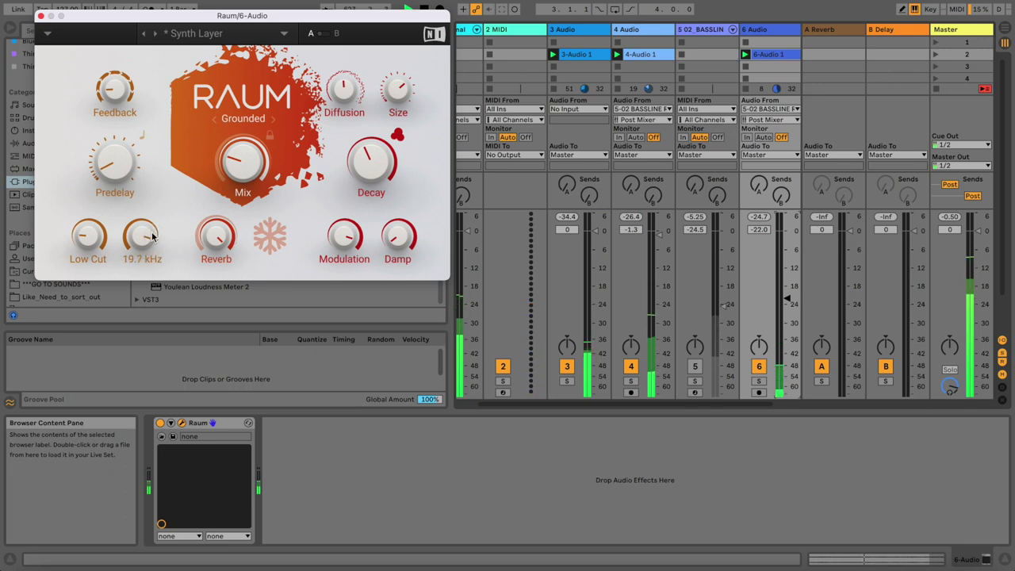
# Add BigSeq2 after Raum with the 34 Smooth Pulse preset and raise the 6 Audio track's volume to -10.7 dB.
pyautogui.click(41, 16)
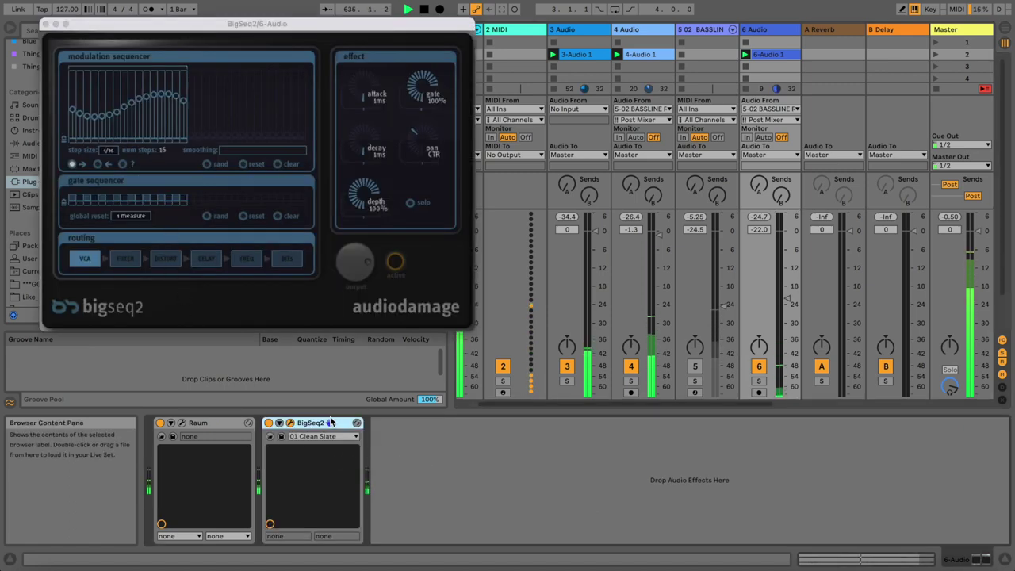
pyautogui.click(313, 436)
pyautogui.click(313, 366)
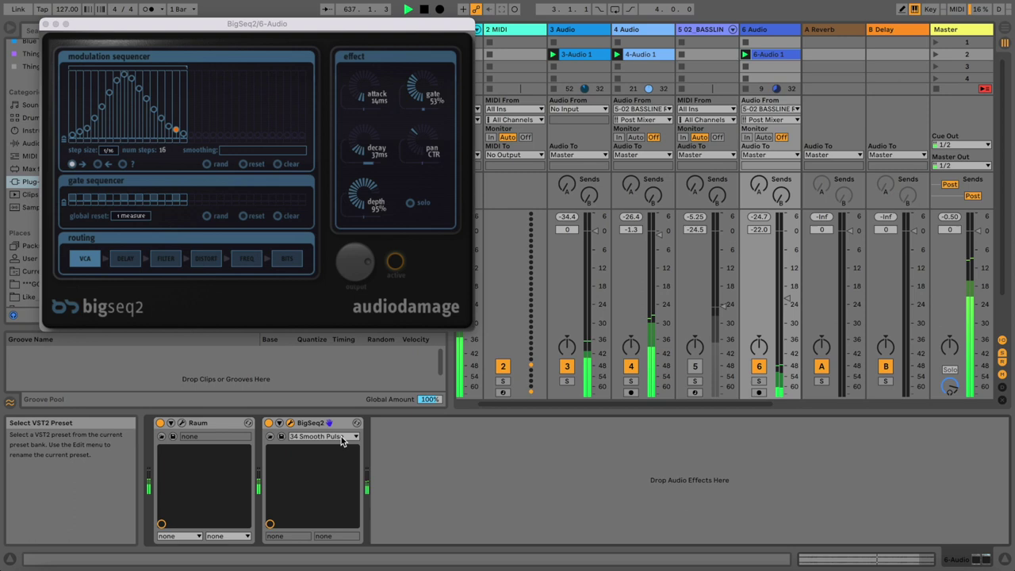
pyautogui.moveTo(785, 298); pyautogui.dragTo(784, 268)
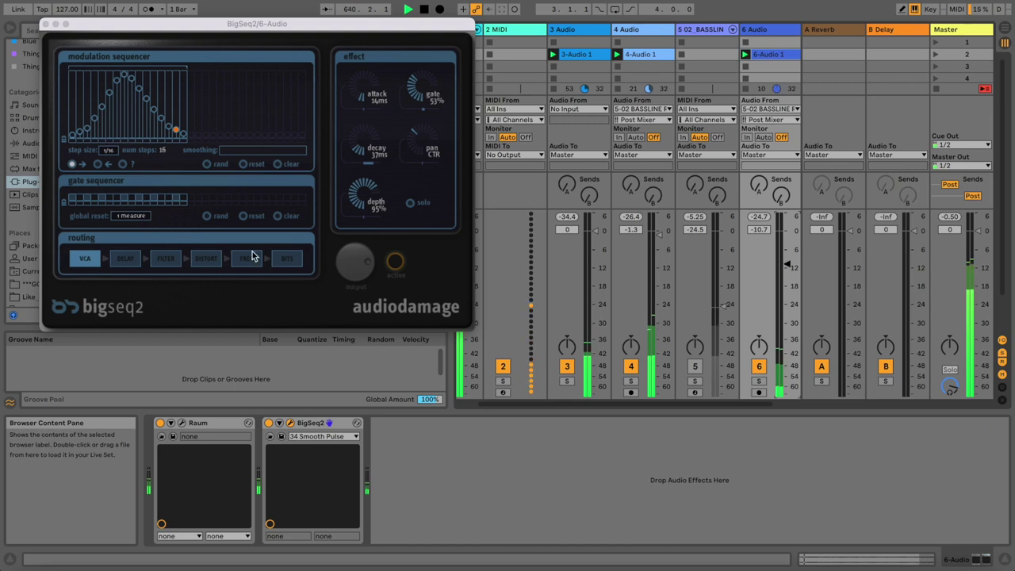
# Try BigSeq2's 37 Four Measure Phase preset with randomized modulation and gate sequences and a 2P HP filter.
pyautogui.click(317, 436)
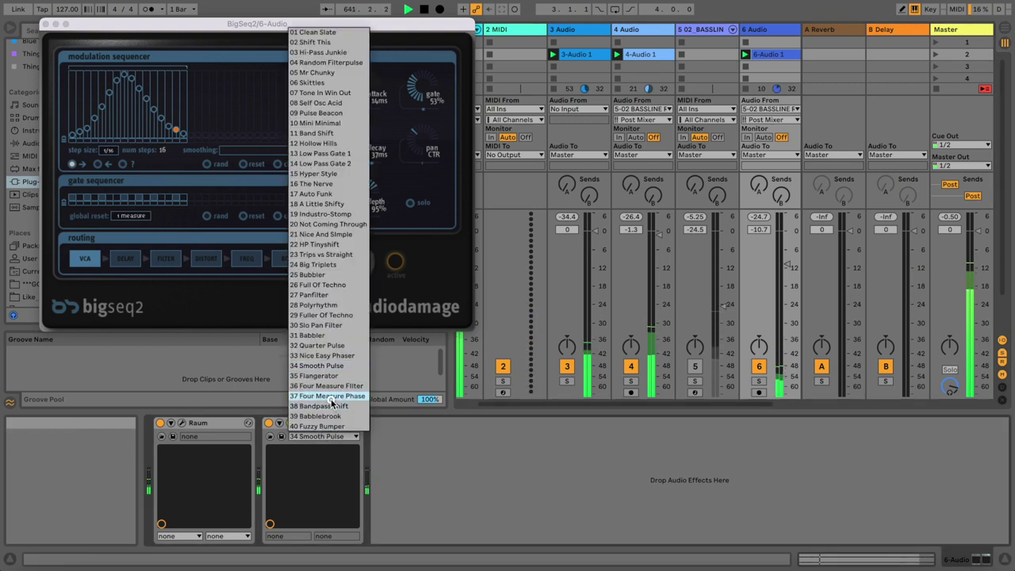
pyautogui.click(331, 402)
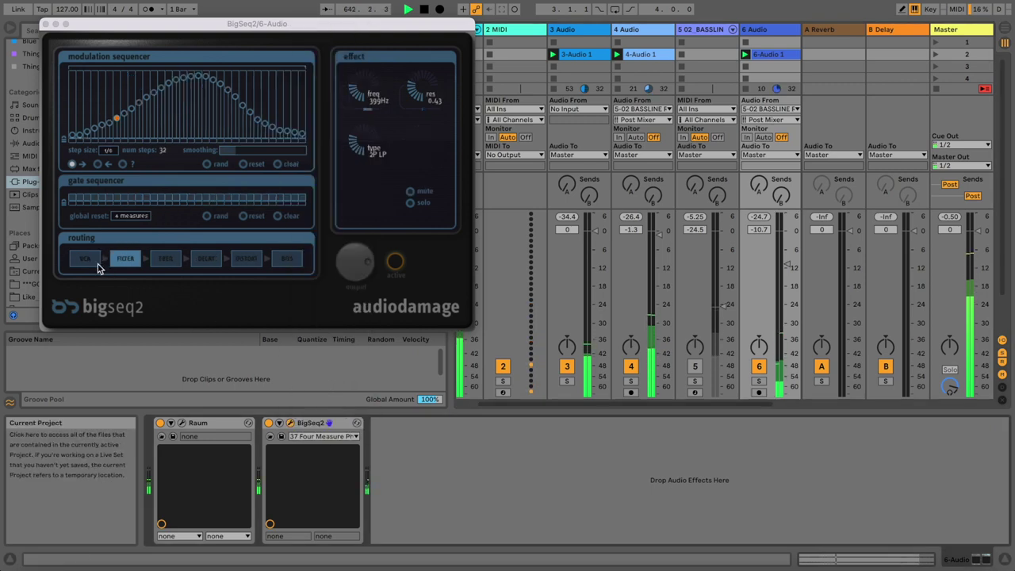
pyautogui.click(243, 165)
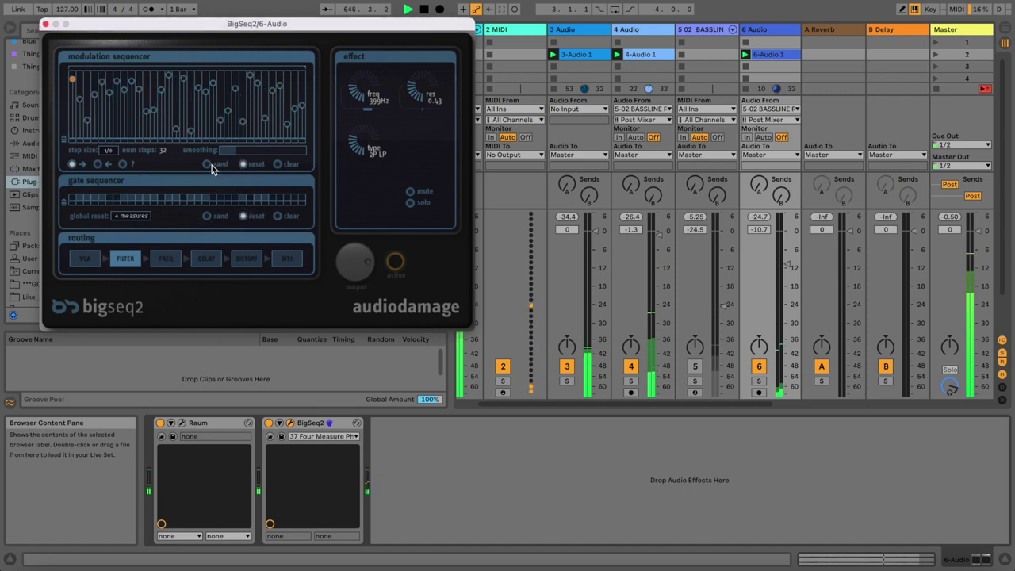
pyautogui.click(211, 165)
pyautogui.click(206, 218)
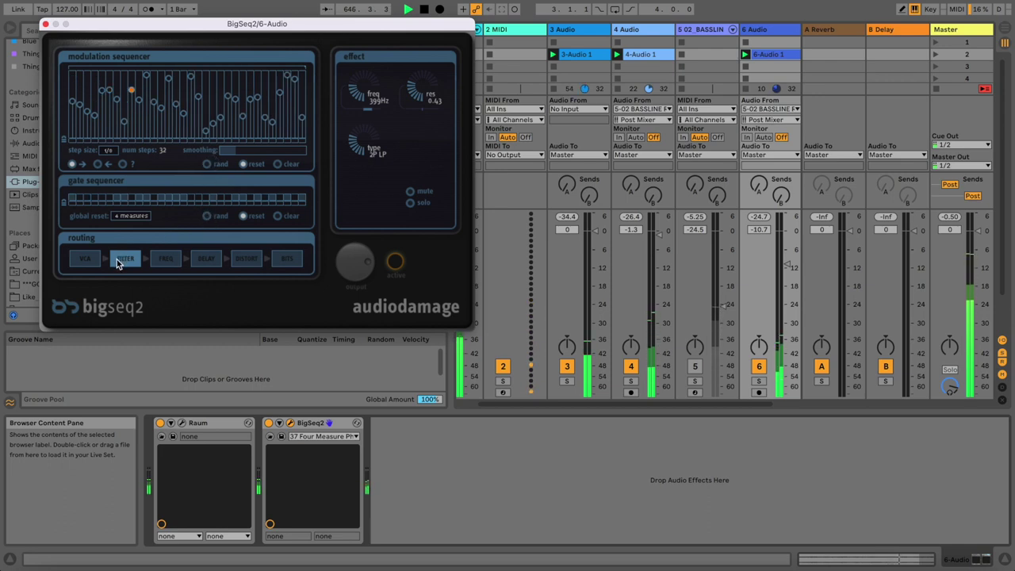
pyautogui.moveTo(373, 139); pyautogui.dragTo(371, 108)
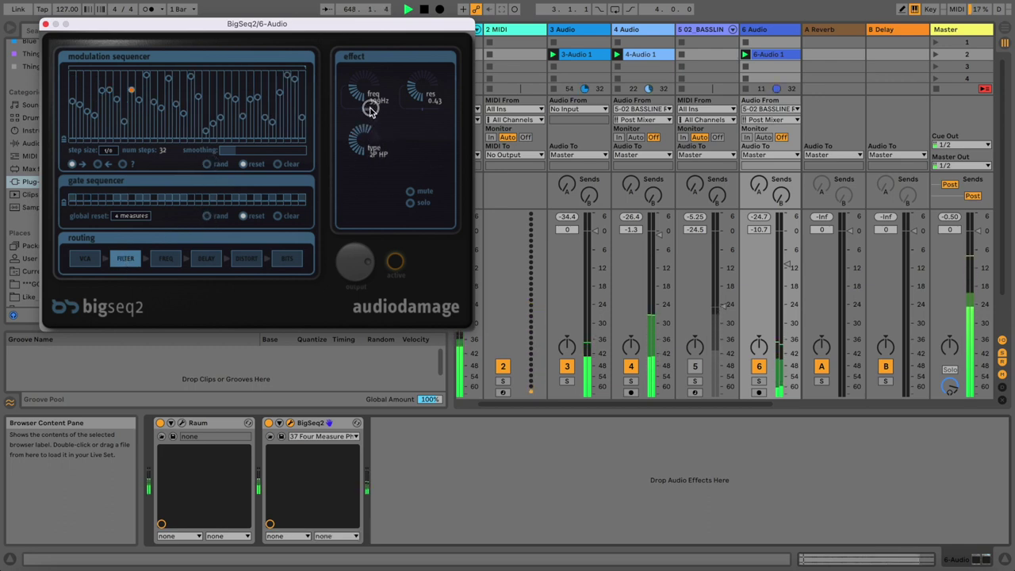
# Load BigSeq2's 33 Nice Easy Phaser preset and randomize its modulation and gate sequences with reset enabled for both.
pyautogui.click(314, 436)
pyautogui.click(315, 359)
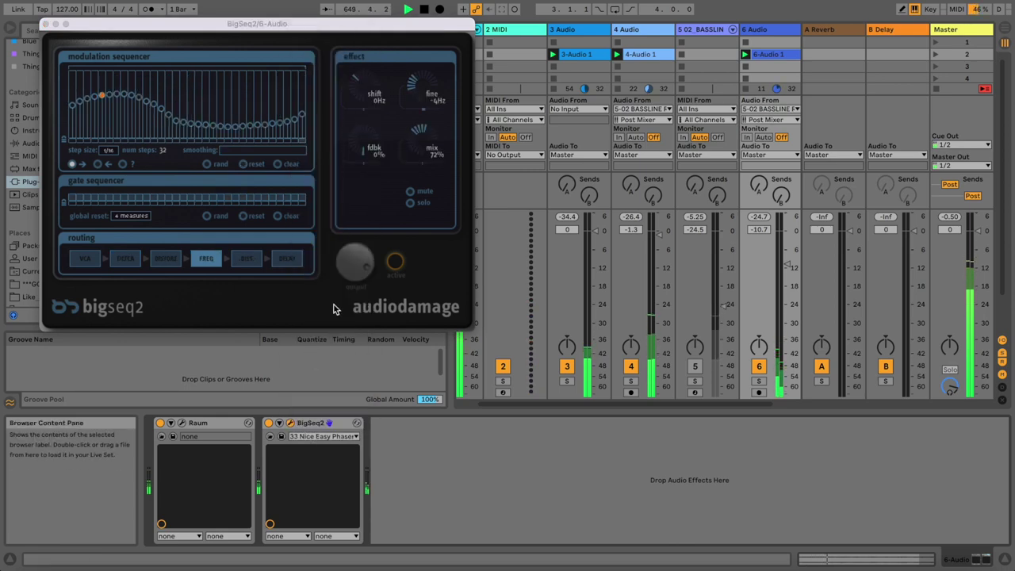
pyautogui.click(242, 164)
pyautogui.click(243, 216)
pyautogui.click(221, 164)
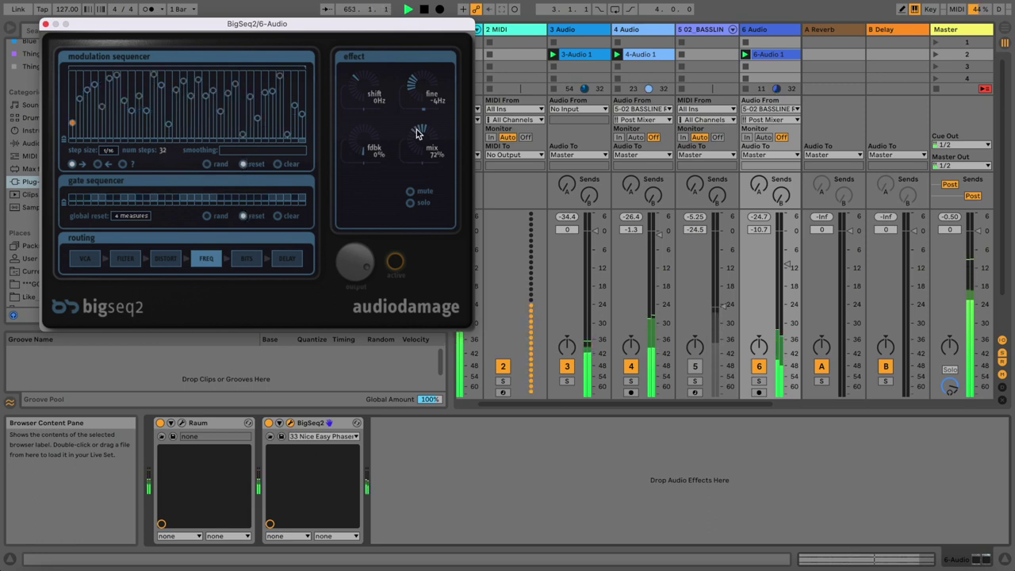
# Set BigSeq2's frequency shift to -392 Hz and mix to 80 %, and lower 6 Audio's volume to -13.8 dB.
pyautogui.moveTo(371, 89)
pyautogui.mouseDown()
pyautogui.moveTo(370, 72)
pyautogui.moveTo(367, 119)
pyautogui.moveTo(359, 92)
pyautogui.mouseUp()
pyautogui.moveTo(420, 146); pyautogui.dragTo(418, 132)
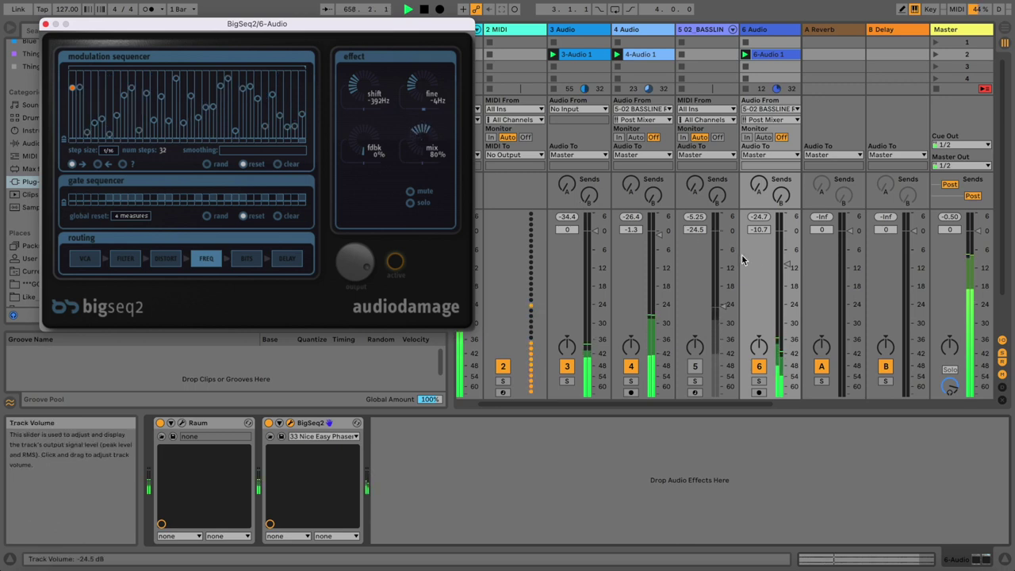
pyautogui.moveTo(792, 267); pyautogui.dragTo(785, 259)
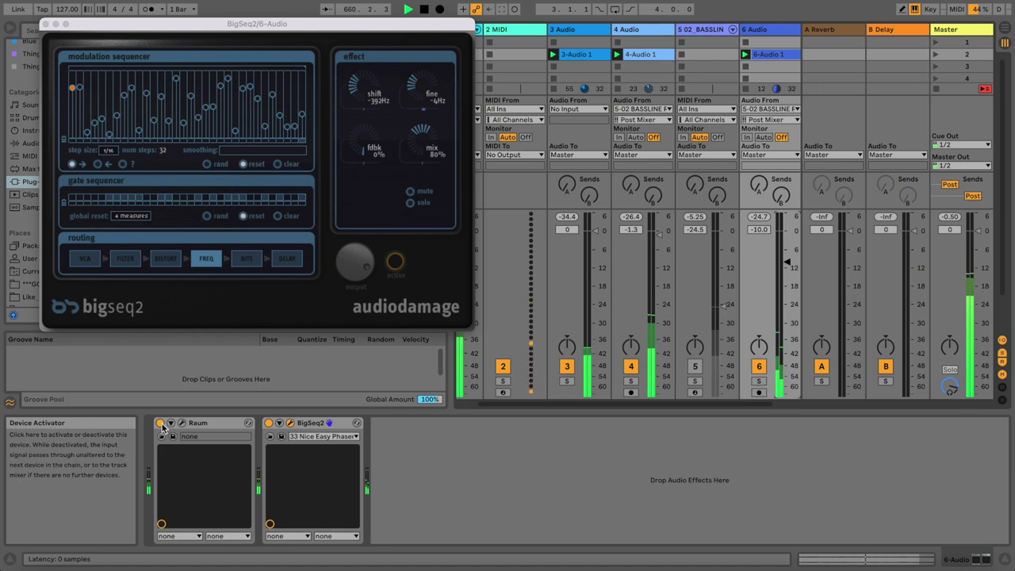
pyautogui.moveTo(785, 262); pyautogui.dragTo(784, 274)
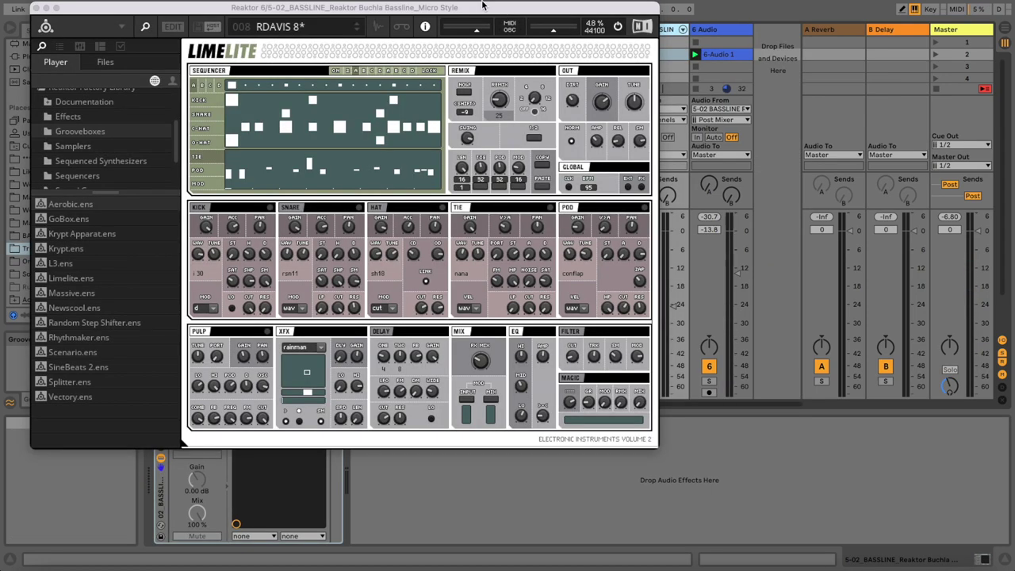
# Start playback of the set and close the Reaktor Limelite window.
pyautogui.press('space')
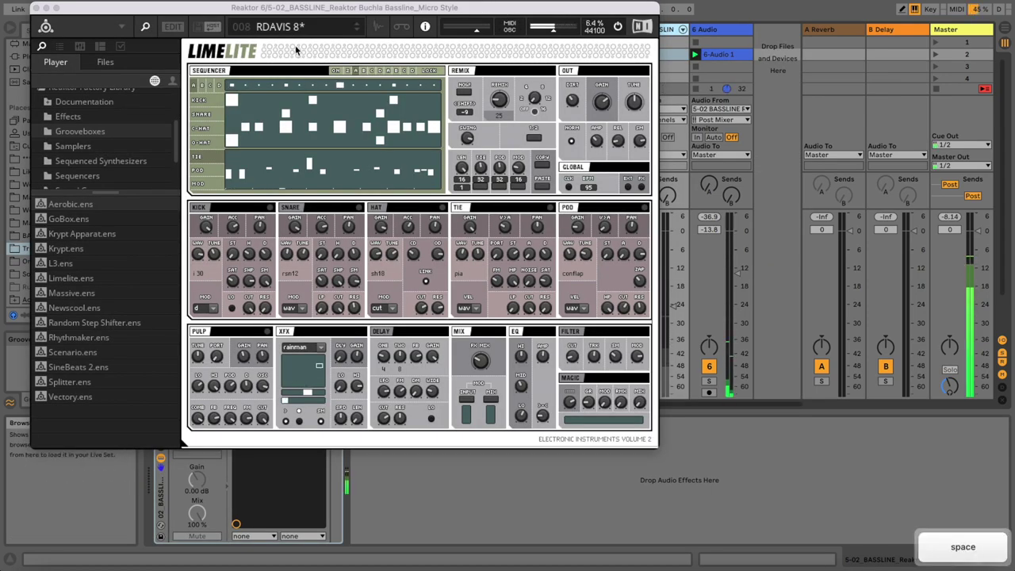
pyautogui.click(36, 8)
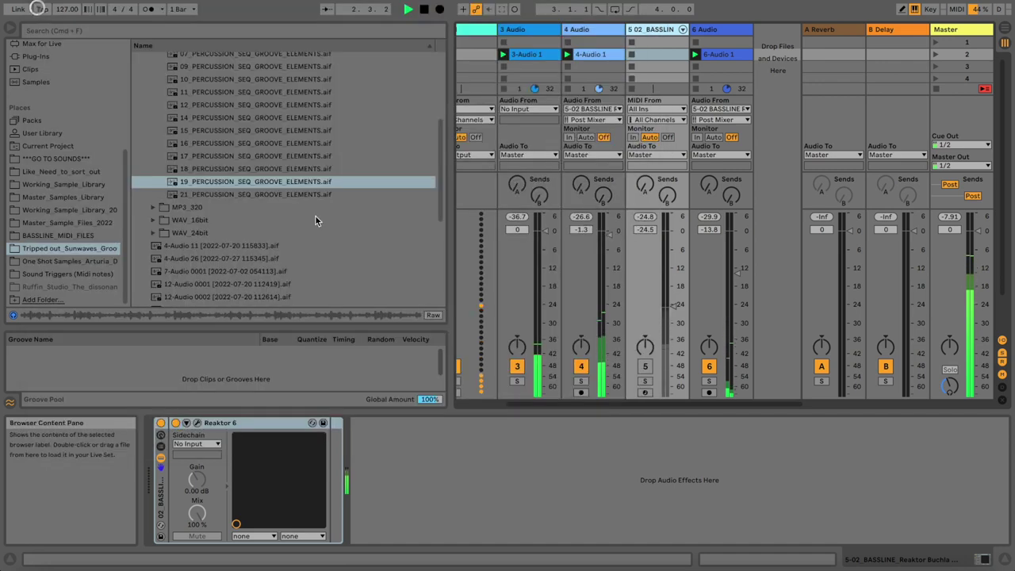
# Solo the bassline track, turn down the TIE decay in its Limelite instrument, and close the Reaktor window.
pyautogui.click(644, 381)
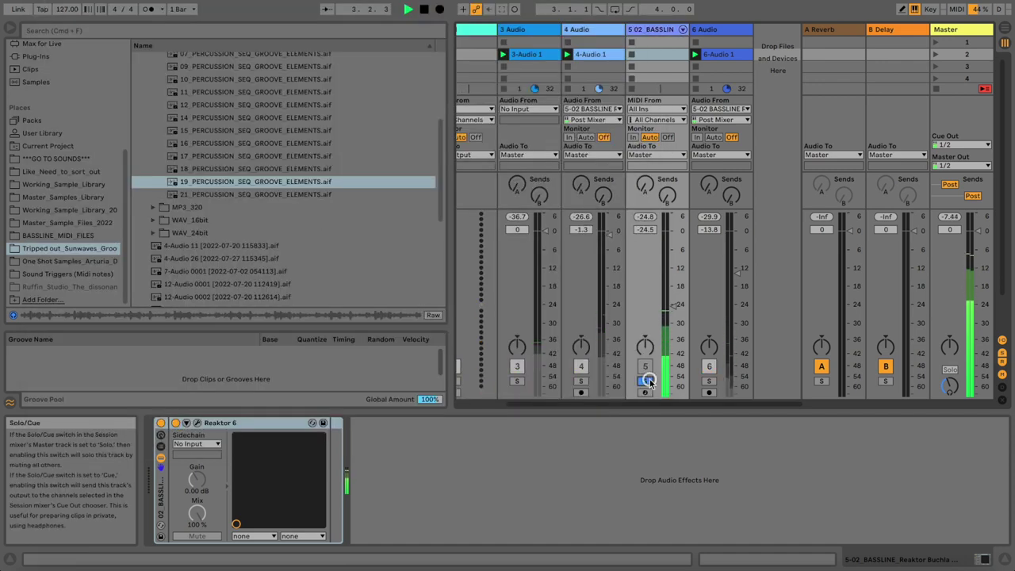
pyautogui.click(198, 423)
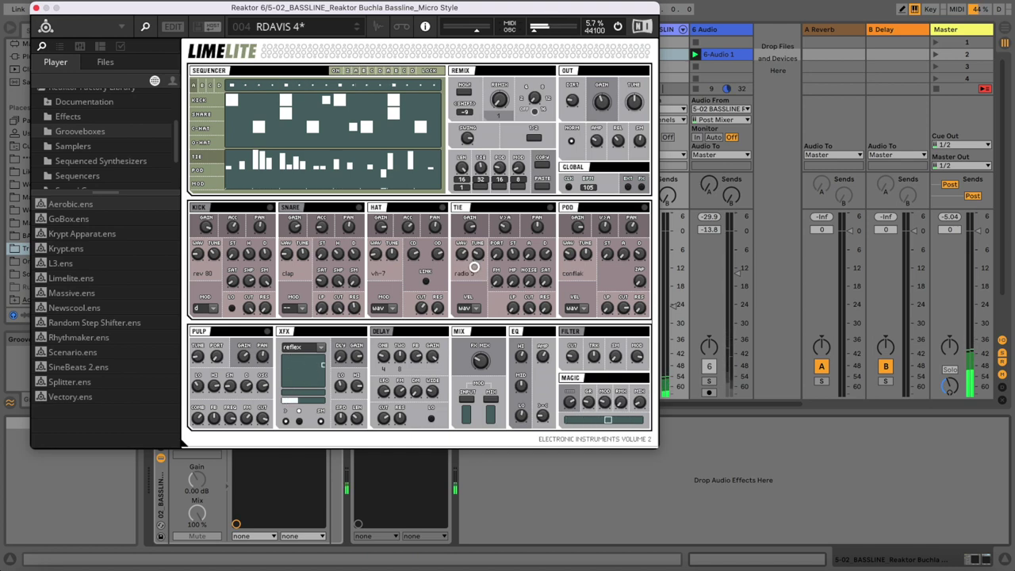
pyautogui.moveTo(545, 254); pyautogui.dragTo(544, 277)
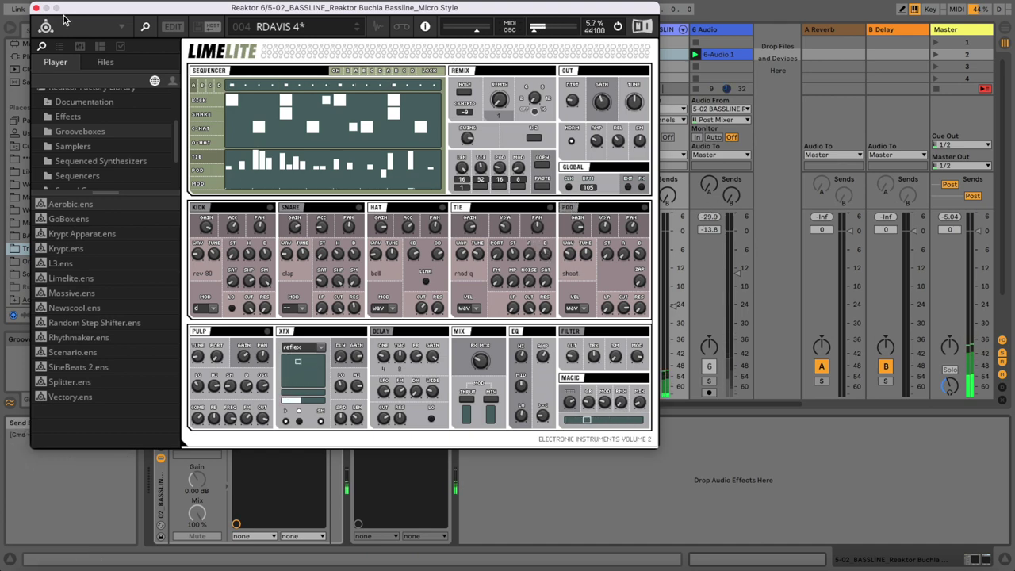
pyautogui.click(37, 7)
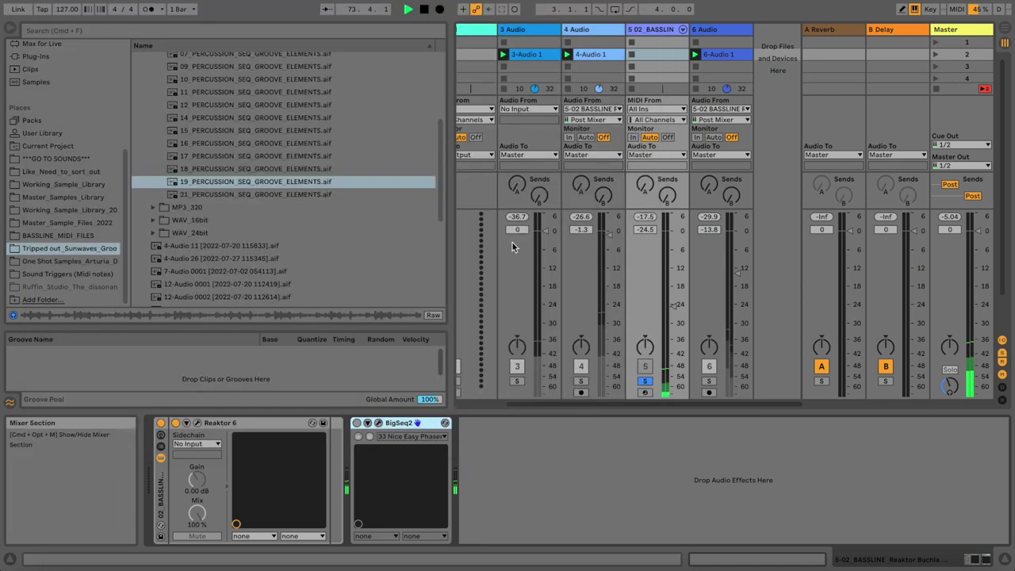
# Raise the bassline track's volume to -9.6 dB and set its BigSeq2 shift to -424 Hz with a 4-measure global reset.
pyautogui.moveTo(671, 306)
pyautogui.mouseDown()
pyautogui.moveTo(671, 294)
pyautogui.moveTo(669, 306)
pyautogui.mouseUp()
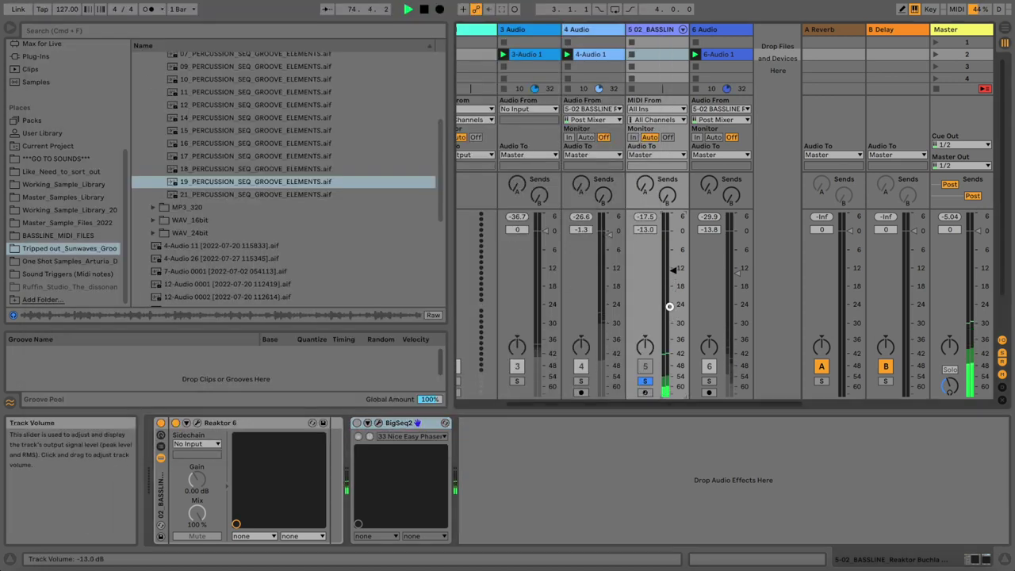
pyautogui.click(379, 424)
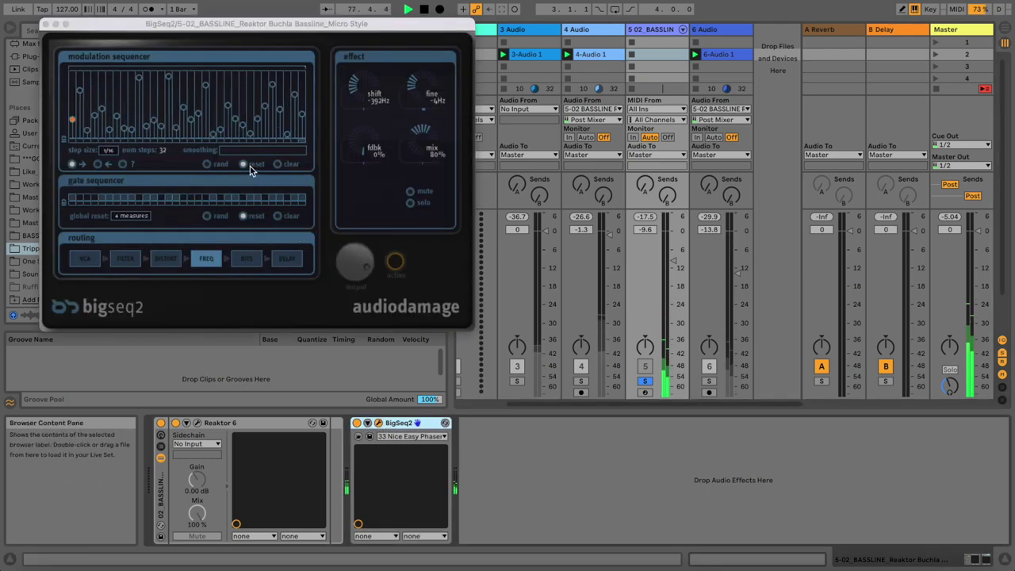
pyautogui.click(364, 80)
pyautogui.moveTo(363, 80)
pyautogui.mouseDown()
pyautogui.moveTo(361, 70)
pyautogui.moveTo(360, 84)
pyautogui.mouseUp()
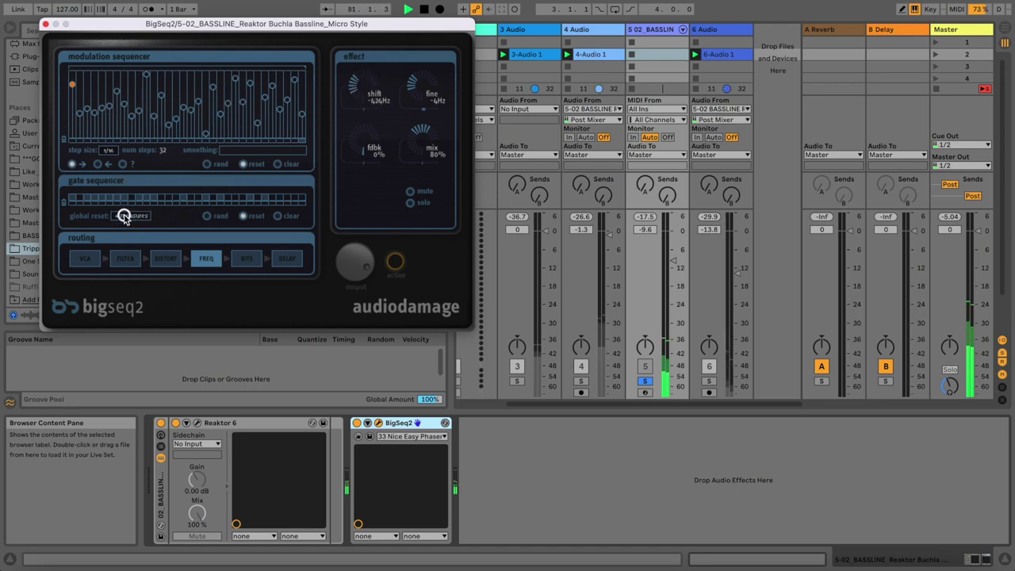
pyautogui.click(123, 218)
pyautogui.click(124, 215)
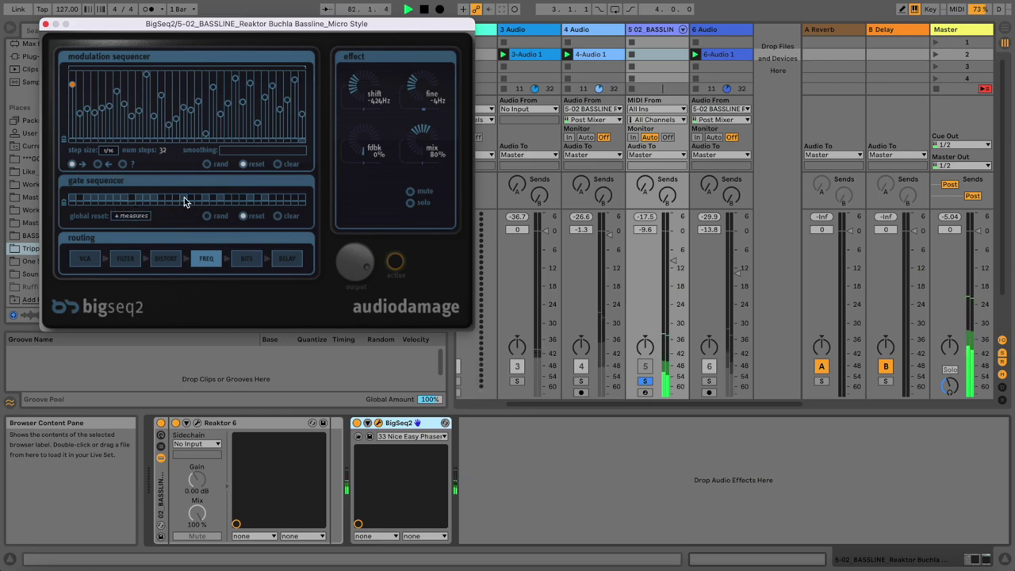
# Insert a new audio track after the bassline track and take its input from 5-02 BASSLINE Reaktor Buchla Bassline Micro Style.
pyautogui.click(652, 31)
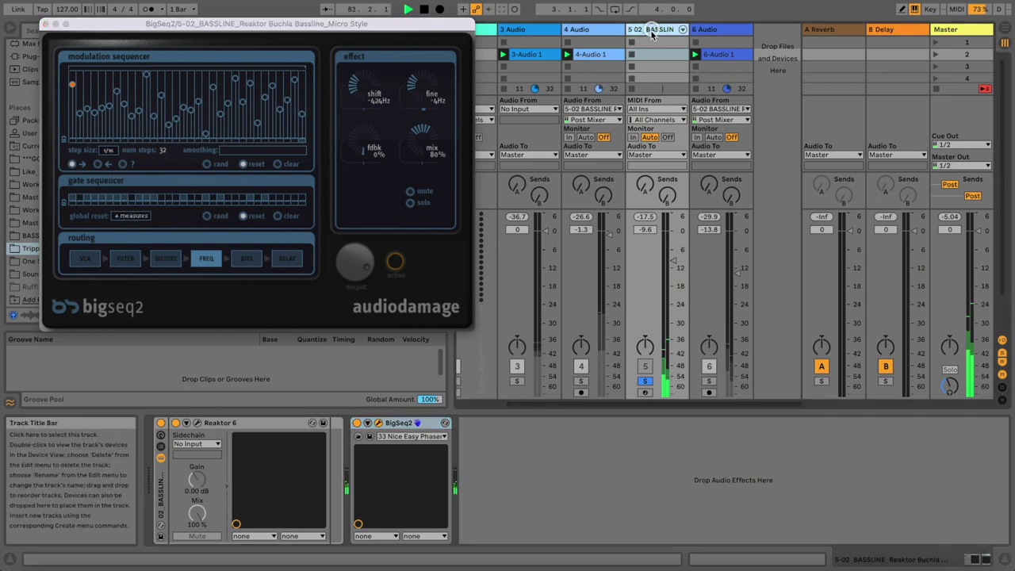
pyautogui.press('super+t')
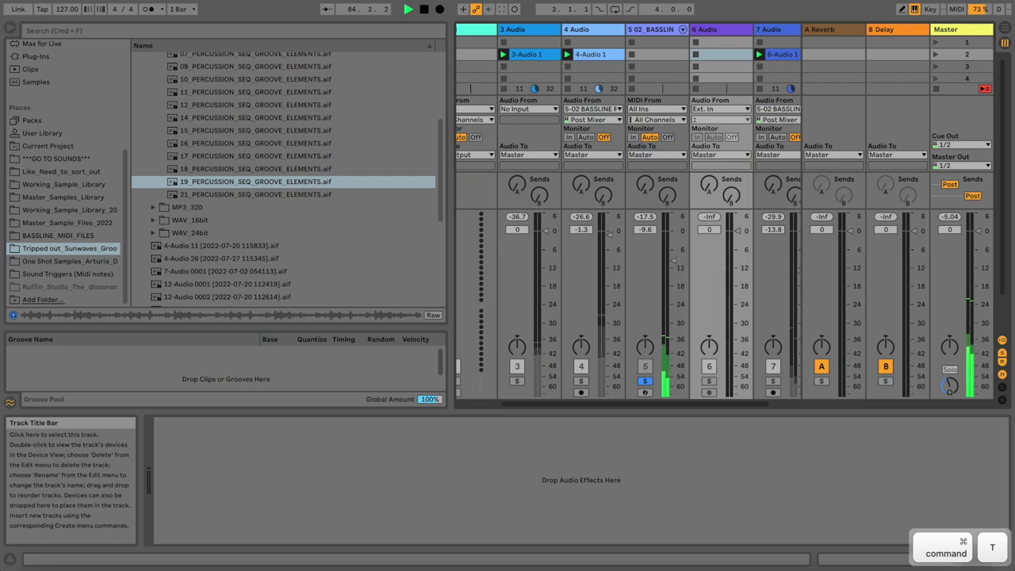
pyautogui.click(692, 0)
pyautogui.click(692, 0)
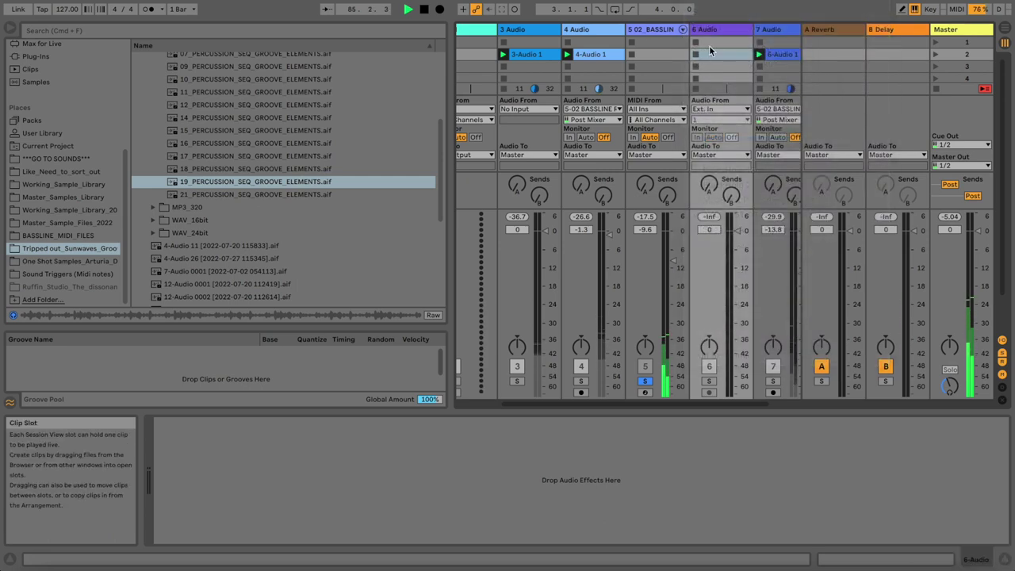
pyautogui.click(737, 111)
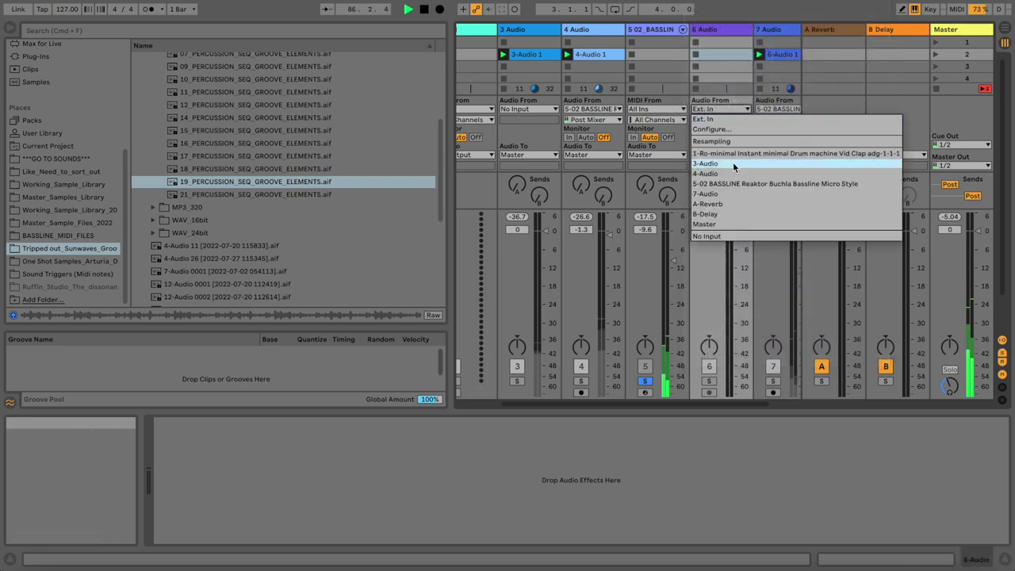
pyautogui.click(733, 183)
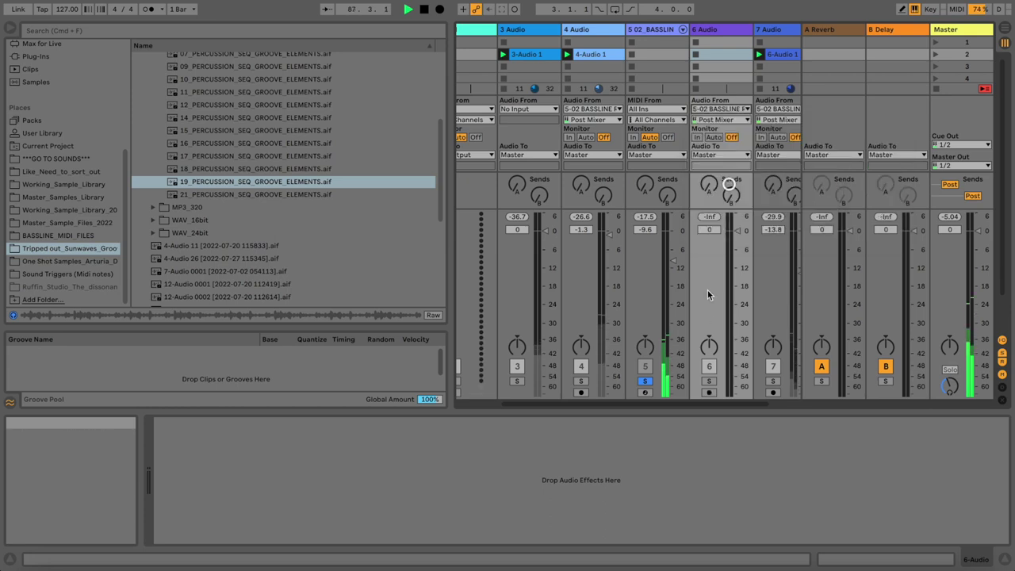
# Arm 6 Audio, record the bassline into its second clip slot, and unsolo the bassline track.
pyautogui.click(707, 388)
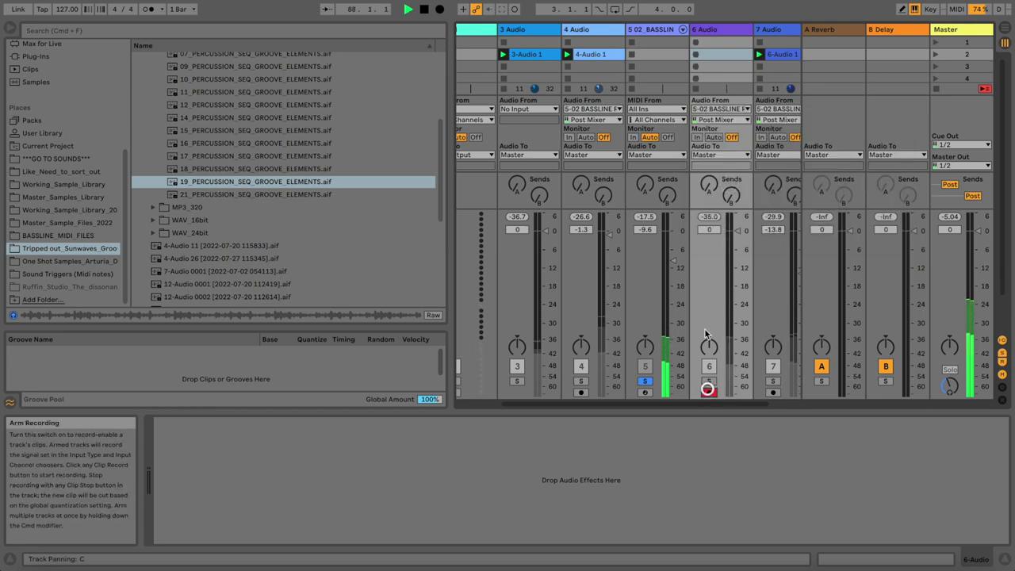
pyautogui.click(696, 55)
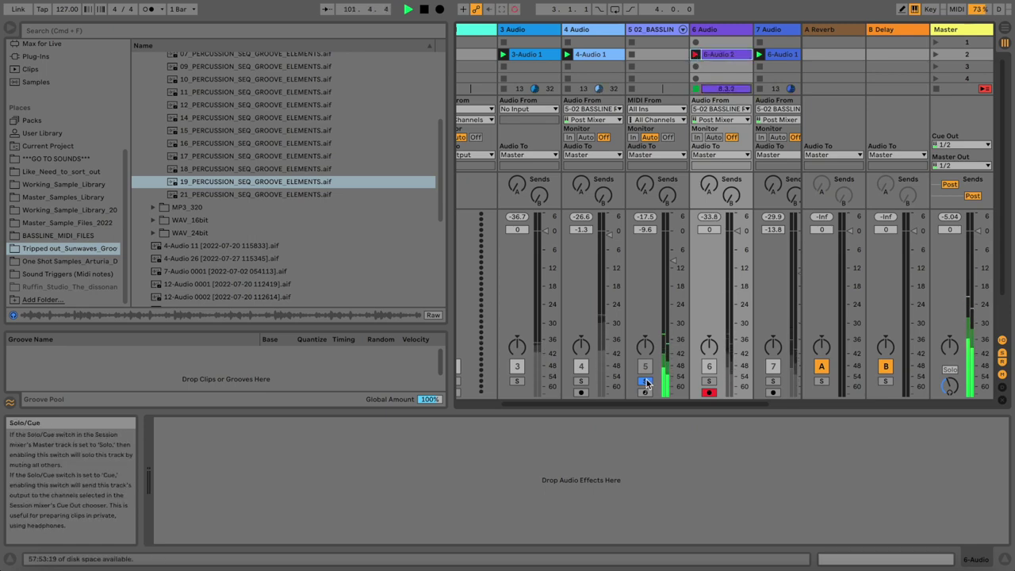
pyautogui.click(646, 382)
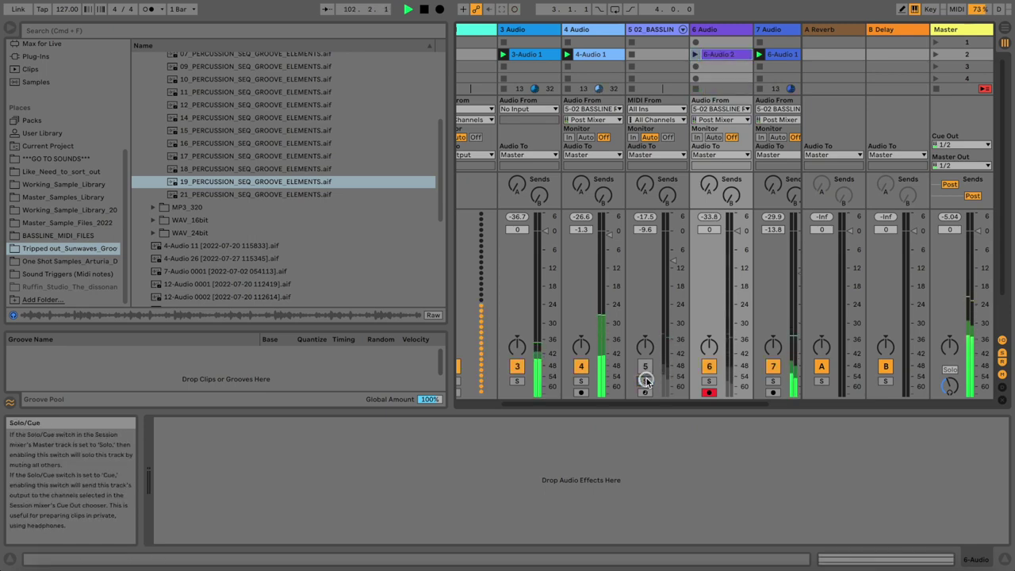
# Activate the bassline track at -18.4 dB, disarm and mute 6 Audio, and save the set.
pyautogui.click(646, 366)
pyautogui.moveTo(669, 261); pyautogui.dragTo(669, 264)
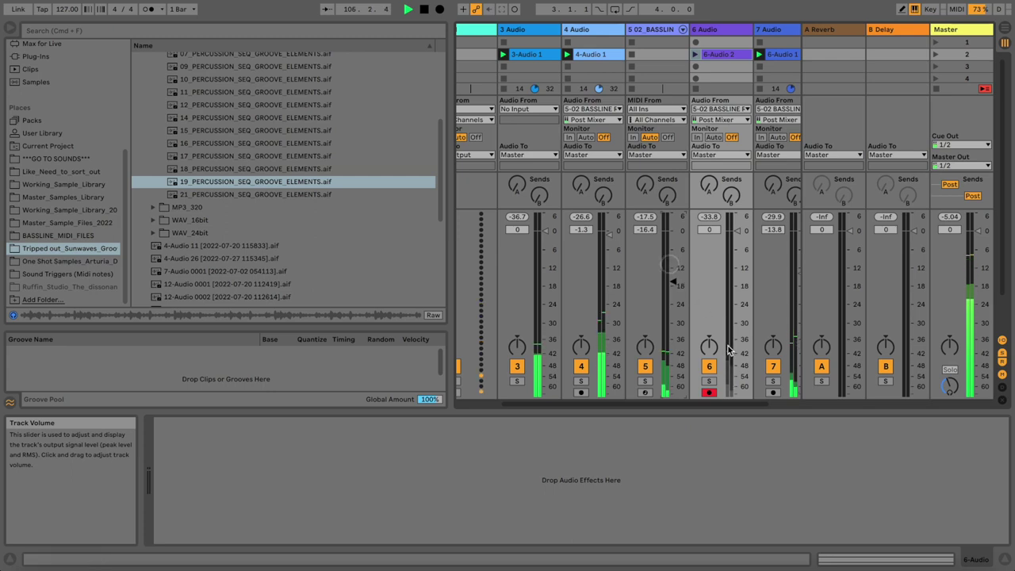
pyautogui.click(711, 364)
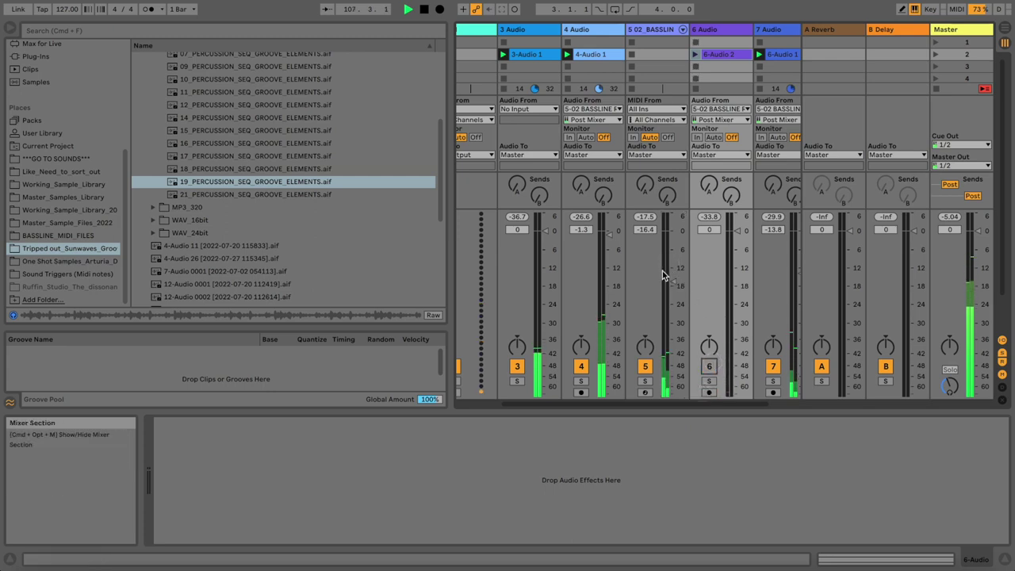
pyautogui.moveTo(671, 280); pyautogui.dragTo(671, 290)
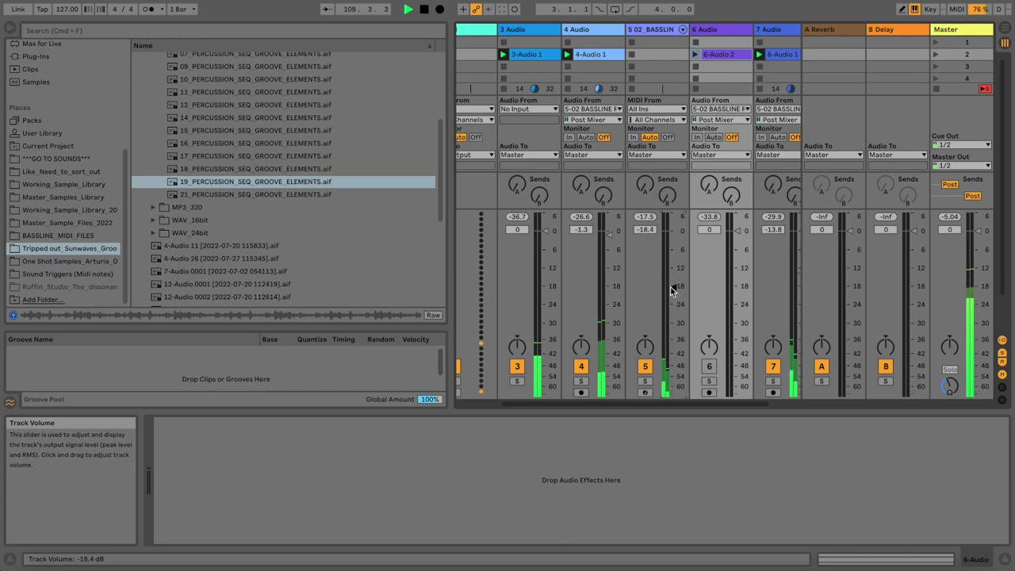
pyautogui.press('super+s')
# Duplicate the 1 Ro-minimal drum track and set the copy's Kick pattern to 4.
pyautogui.moveTo(638, 404); pyautogui.dragTo(543, 403)
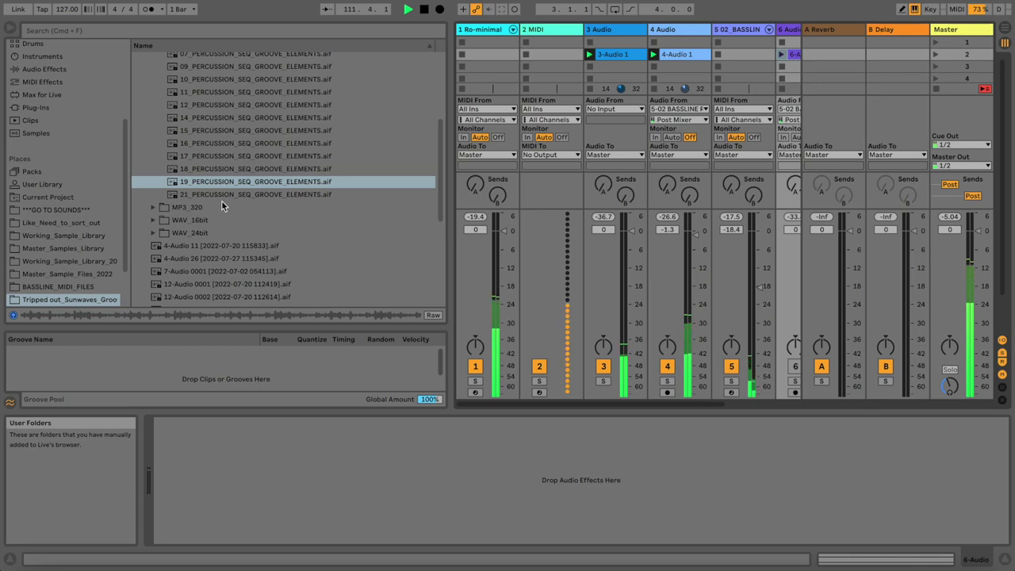
pyautogui.click(477, 30)
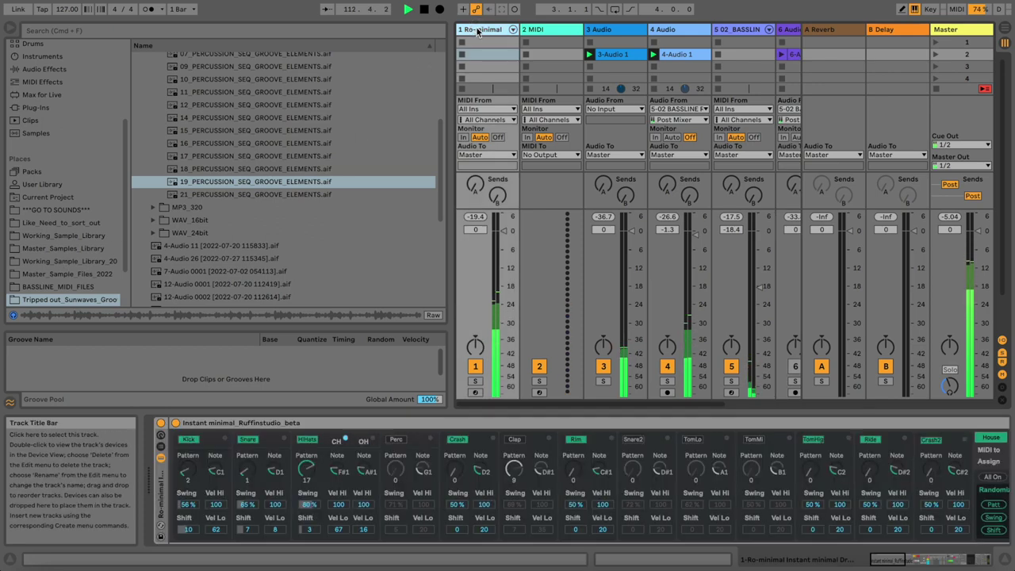
pyautogui.press('super+d')
pyautogui.moveTo(180, 469); pyautogui.dragTo(182, 455)
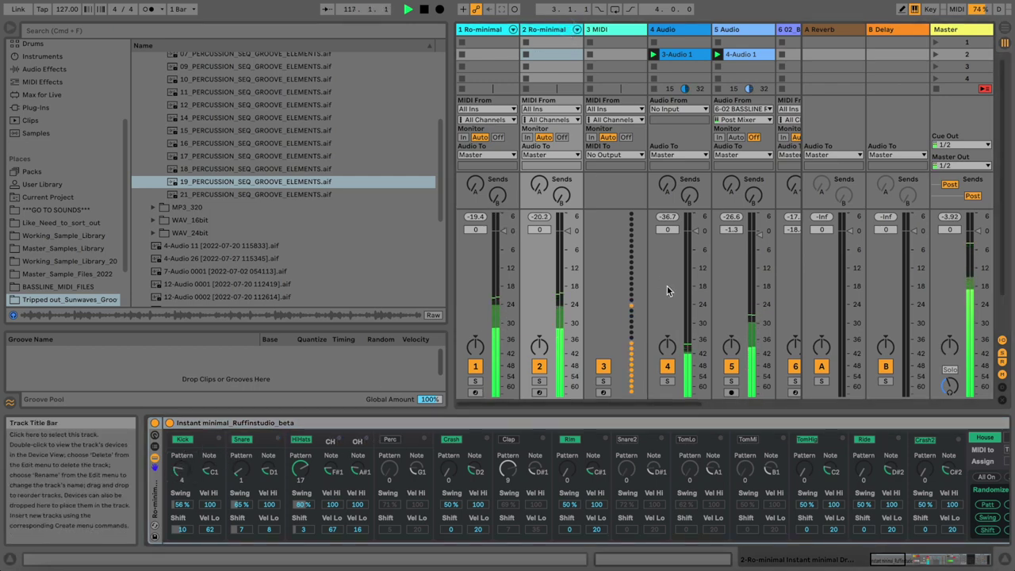
# Set the duplicate's Ro-Kick pitch to 70.0 Hz, tightness to 21, noise amount to 23 and noise colour to 72, with track volume at -10.5 dB.
pyautogui.click(931, 559)
pyautogui.click(933, 559)
pyautogui.click(935, 559)
pyautogui.moveTo(600, 471); pyautogui.dragTo(600, 457)
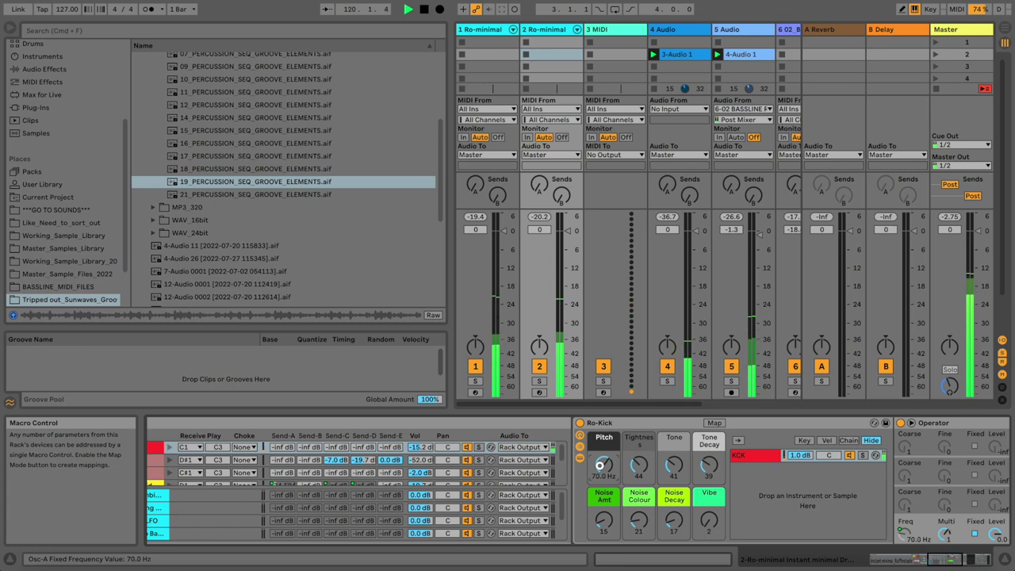
pyautogui.moveTo(631, 458)
pyautogui.mouseDown()
pyautogui.moveTo(631, 477)
pyautogui.moveTo(631, 456)
pyautogui.mouseUp()
pyautogui.moveTo(563, 230); pyautogui.dragTo(564, 264)
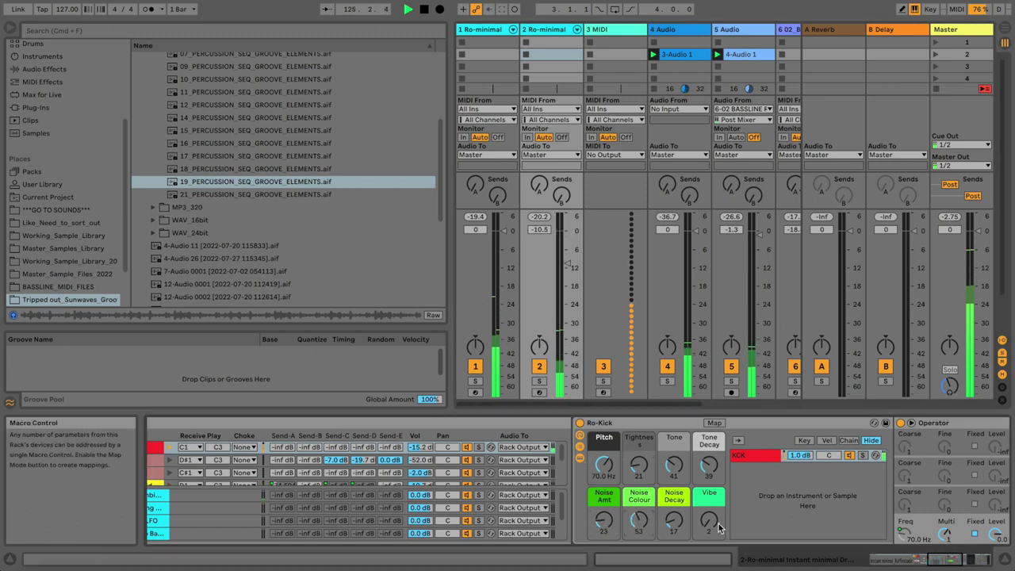
pyautogui.moveTo(642, 516); pyautogui.dragTo(642, 508)
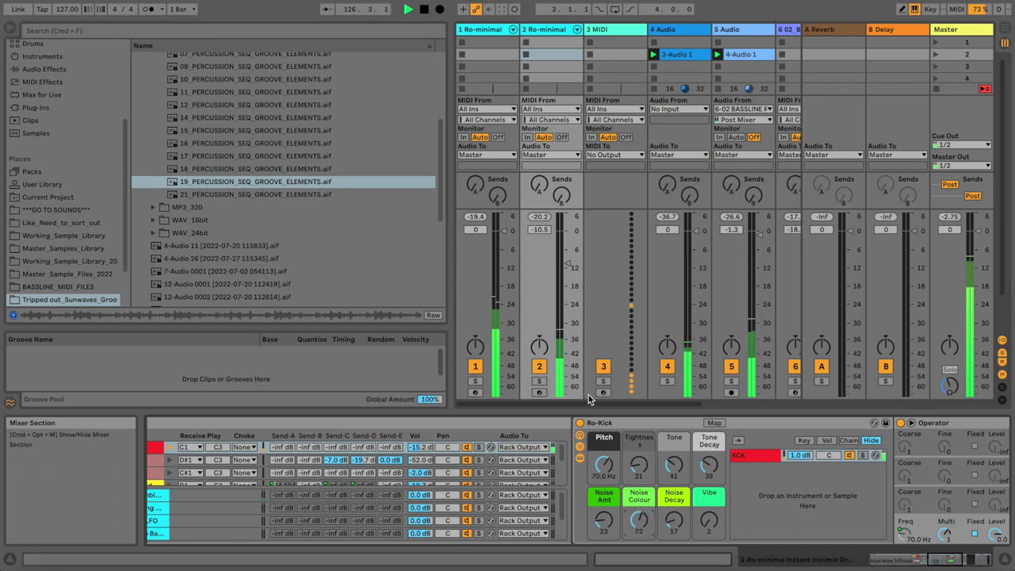
# Lower the duplicated drum track to -20.1 dB, briefly muting it and 4 Audio to compare, and save the set.
pyautogui.moveTo(566, 265); pyautogui.dragTo(566, 273)
pyautogui.click(538, 366)
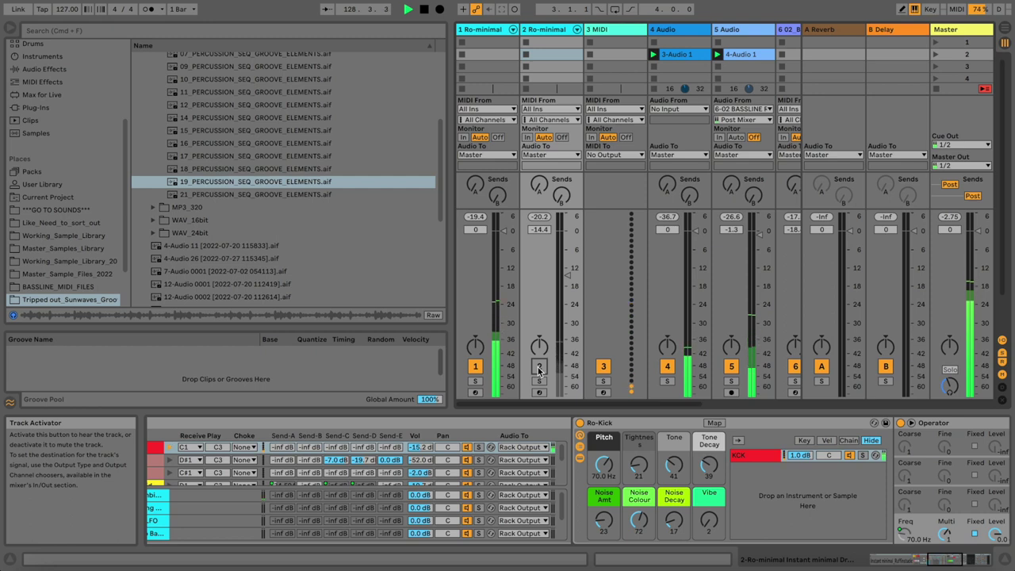
pyautogui.click(538, 367)
pyautogui.moveTo(563, 268); pyautogui.dragTo(563, 274)
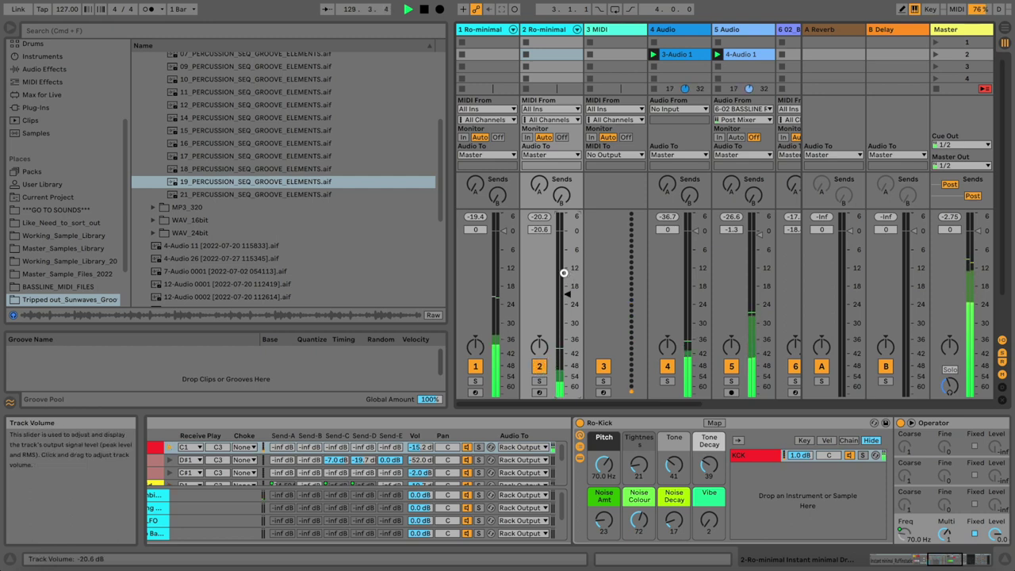
pyautogui.moveTo(564, 272); pyautogui.dragTo(563, 274)
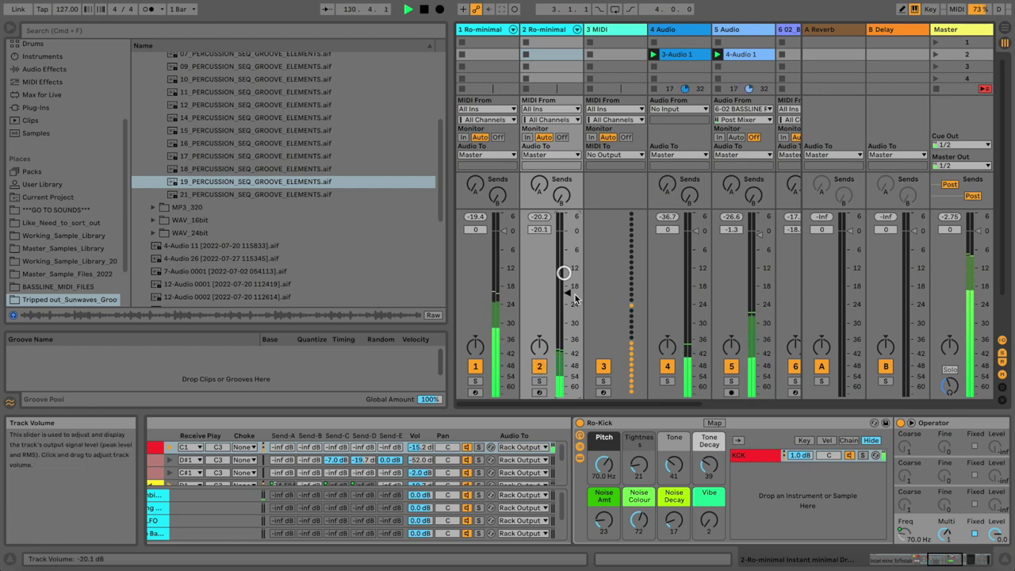
pyautogui.click(667, 367)
pyautogui.click(666, 367)
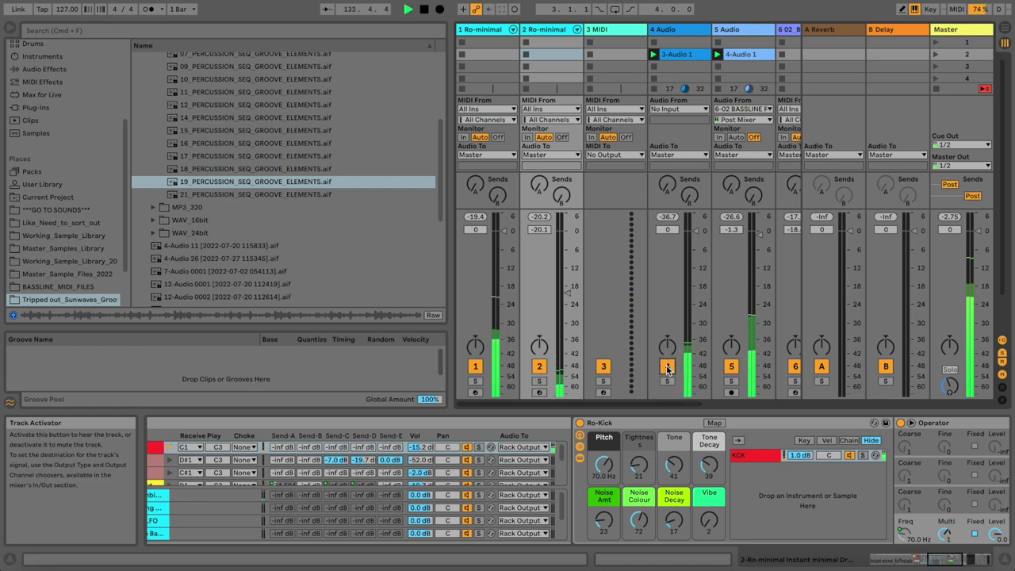
pyautogui.press('super+s')
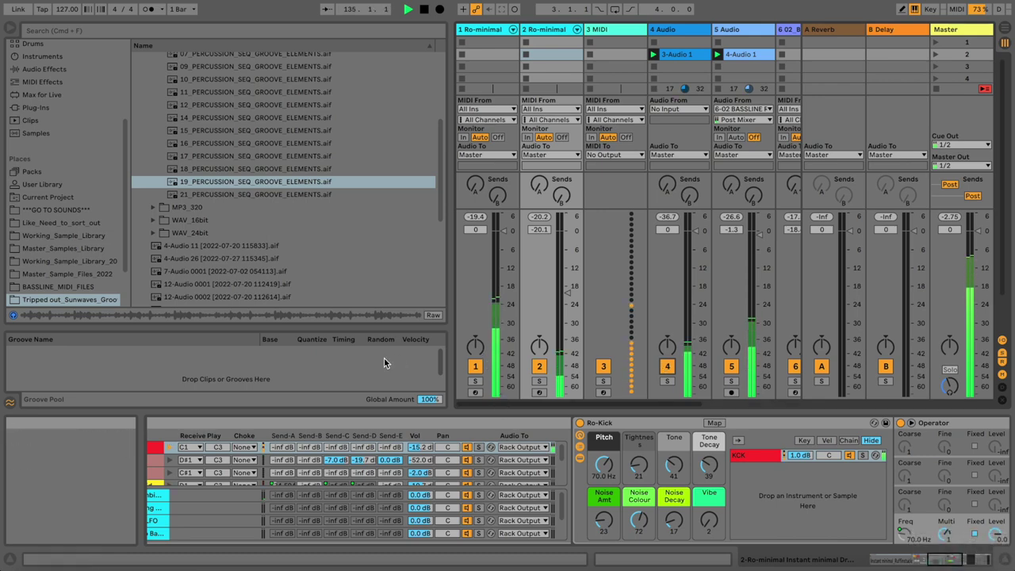
# Browse to Master_Samples_Library and expand the Sine_Artist Series_03_Silat Beksi folder to look through its samples.
pyautogui.click(496, 36)
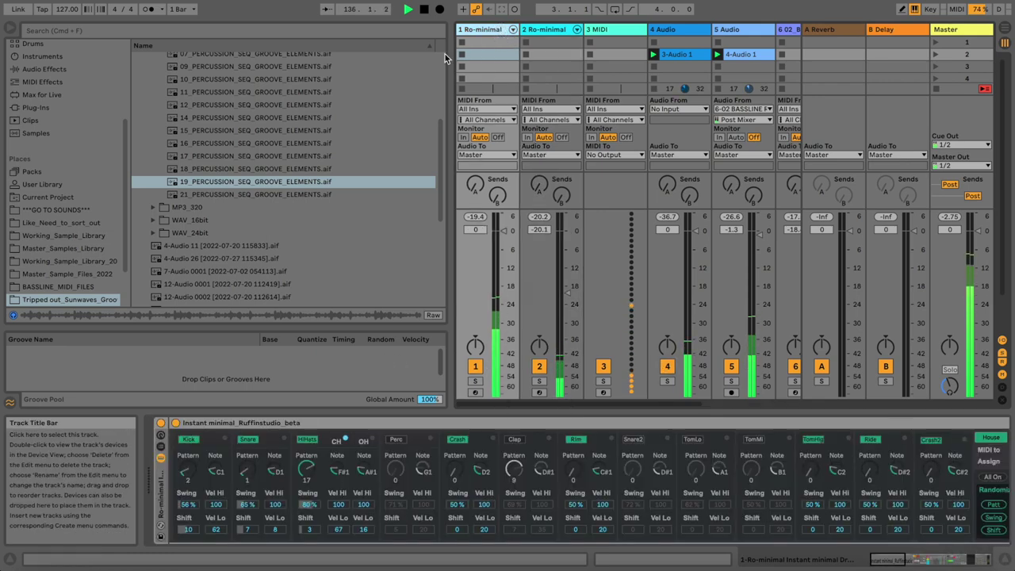
pyautogui.scroll(-2, 100, 233)
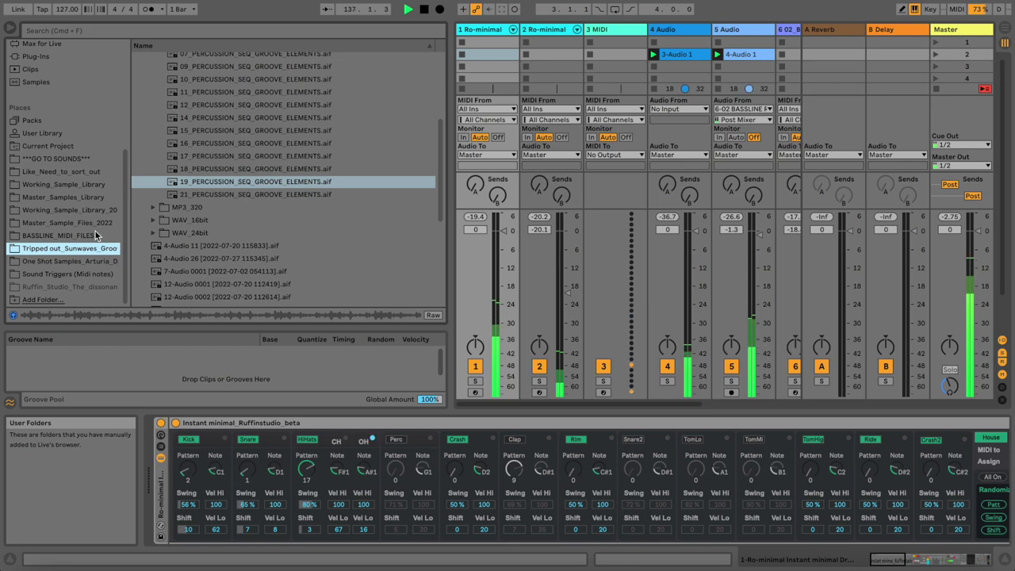
pyautogui.click(82, 223)
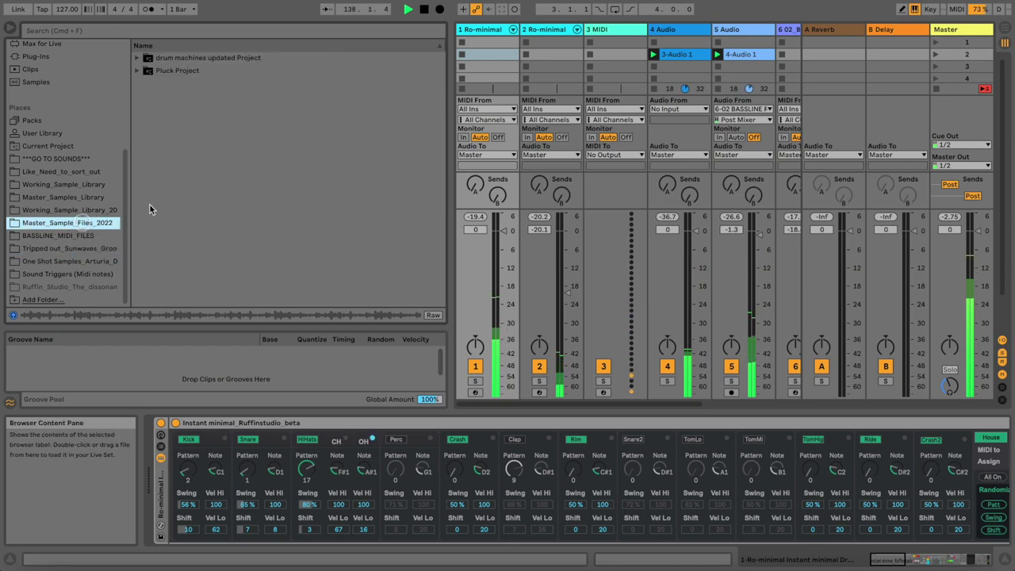
pyautogui.click(65, 198)
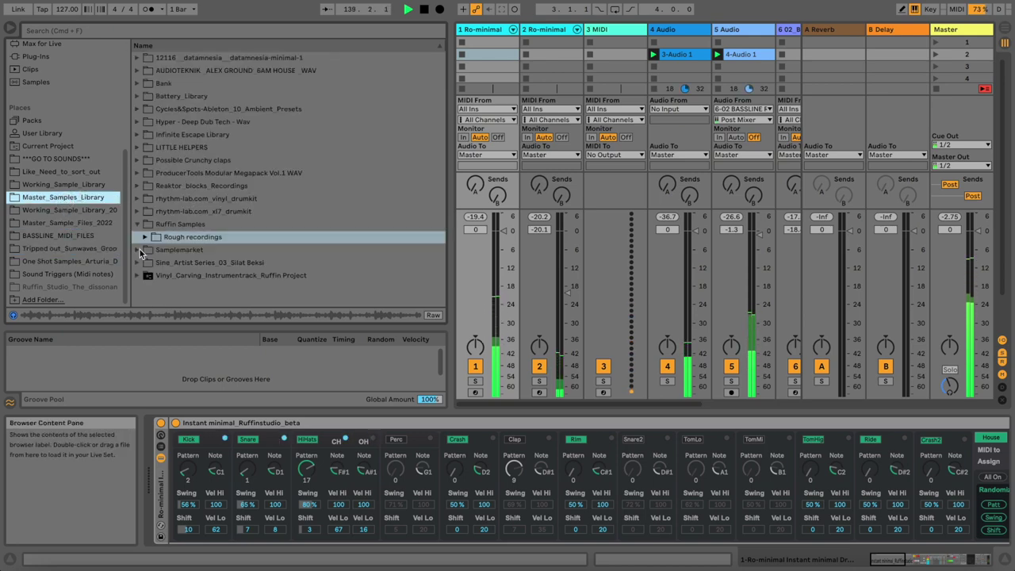
pyautogui.click(136, 262)
pyautogui.scroll(-3, 184, 269)
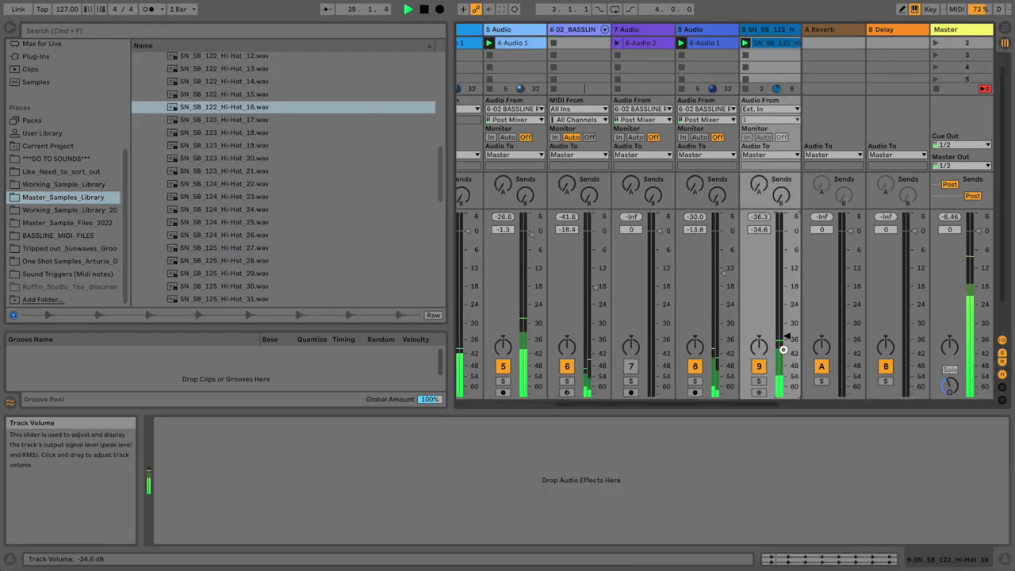
# Lower the SN_SB_122 hi-hat track's volume to -36.5 dB and save the set.
pyautogui.moveTo(783, 349); pyautogui.dragTo(785, 350)
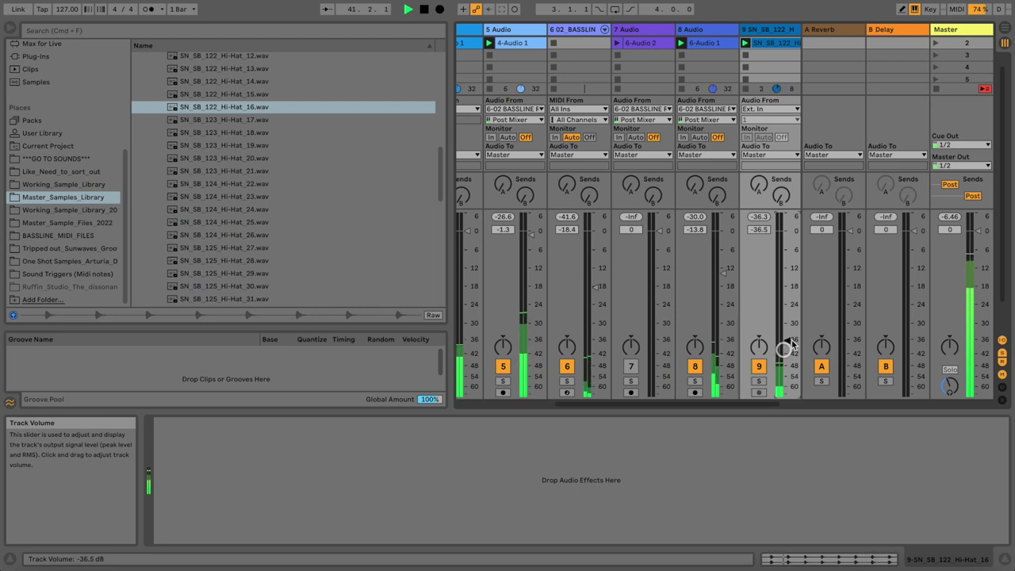
pyautogui.press('super+s')
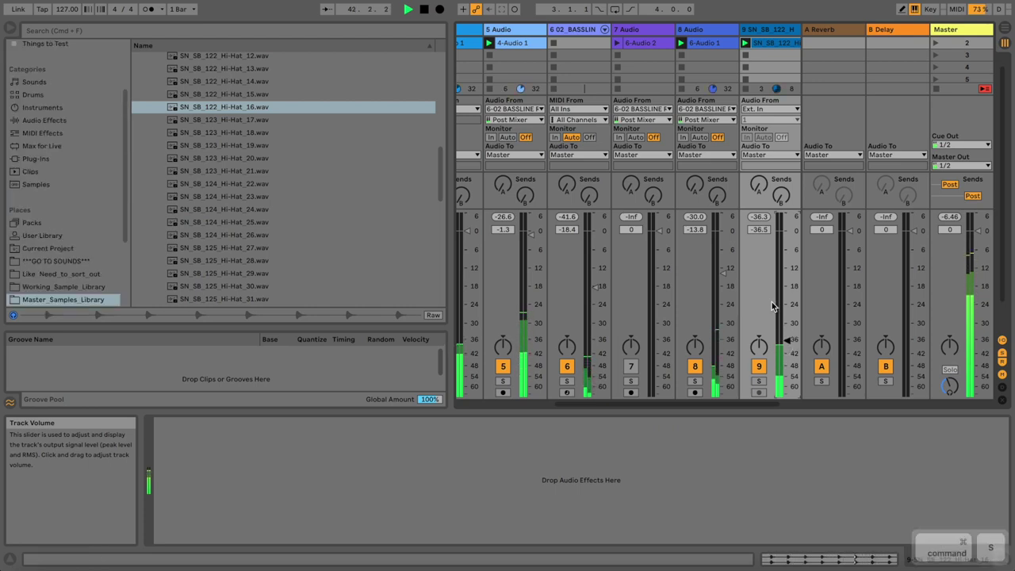
# Solo the 6 02_BASSLINE track to audition it, and clear the scene 3 clip slot on track 7.
pyautogui.click(576, 30)
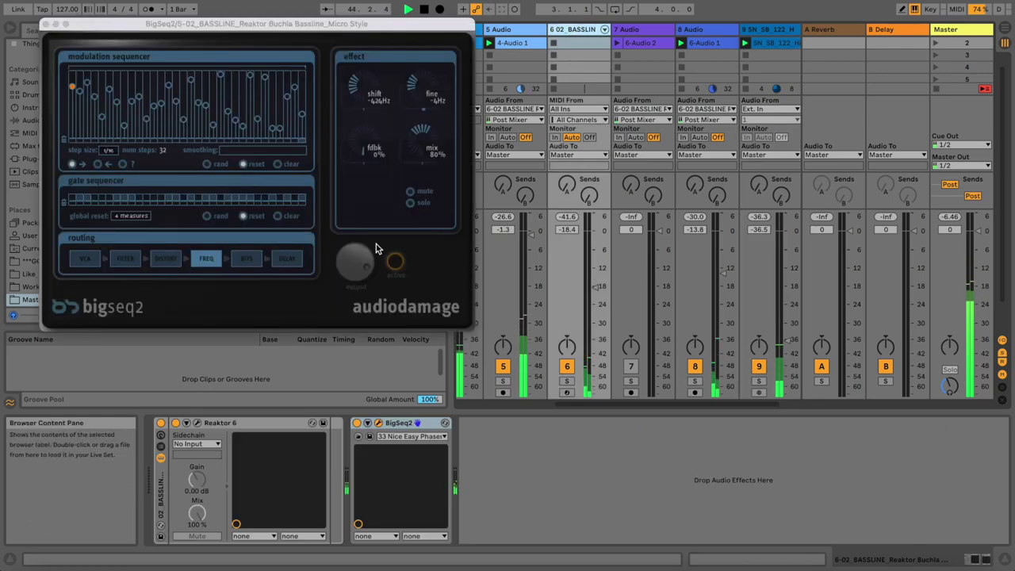
pyautogui.click(531, 30)
pyautogui.click(566, 31)
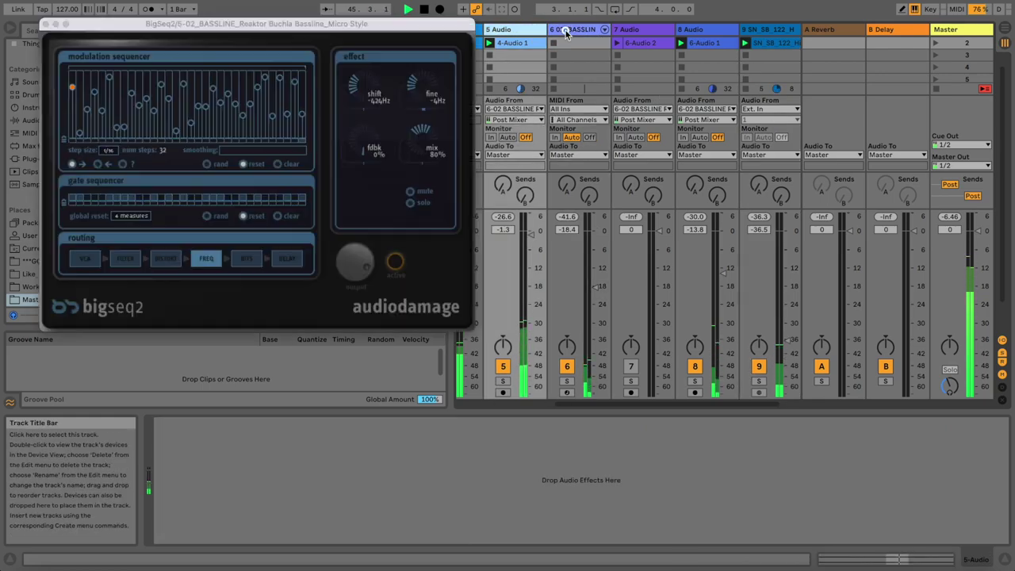
pyautogui.click(565, 30)
pyautogui.click(566, 380)
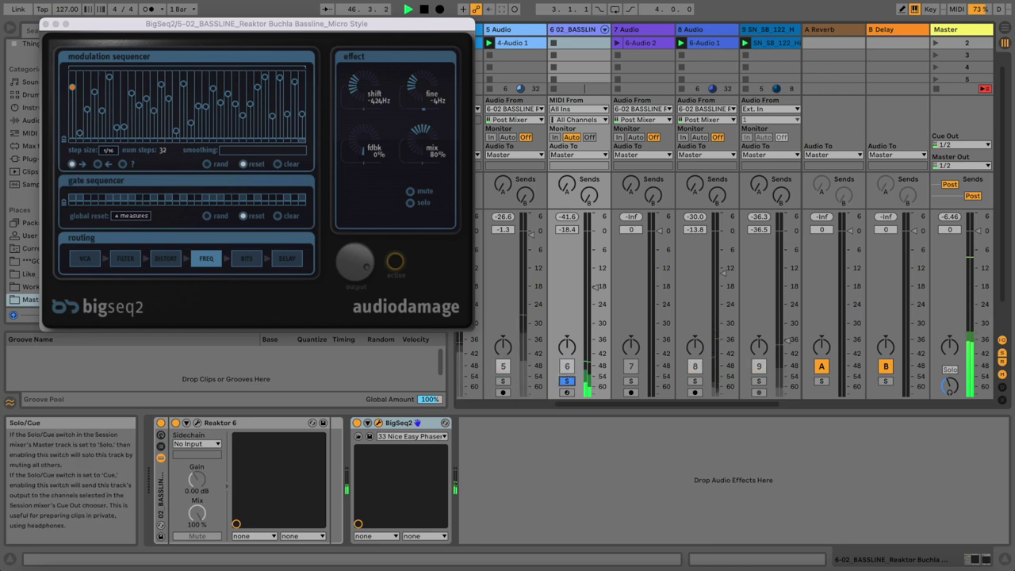
pyautogui.press('Delete')
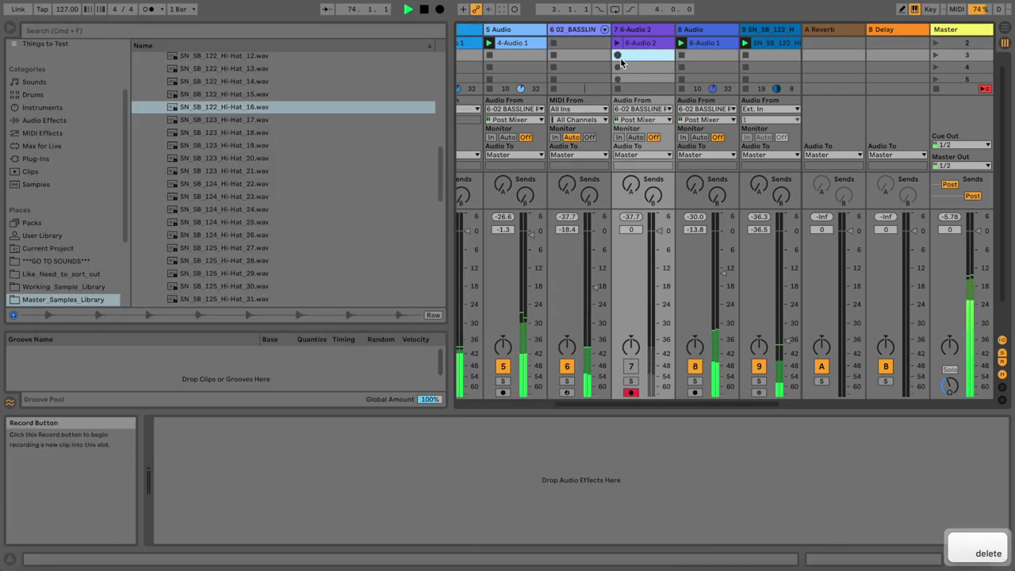
# While track 7 records, set the 6 02_BASSLINE volume to -16.4 dB and raise the modulation smoothing of BigSeq2's VCA module.
pyautogui.click(569, 28)
pyautogui.click(125, 258)
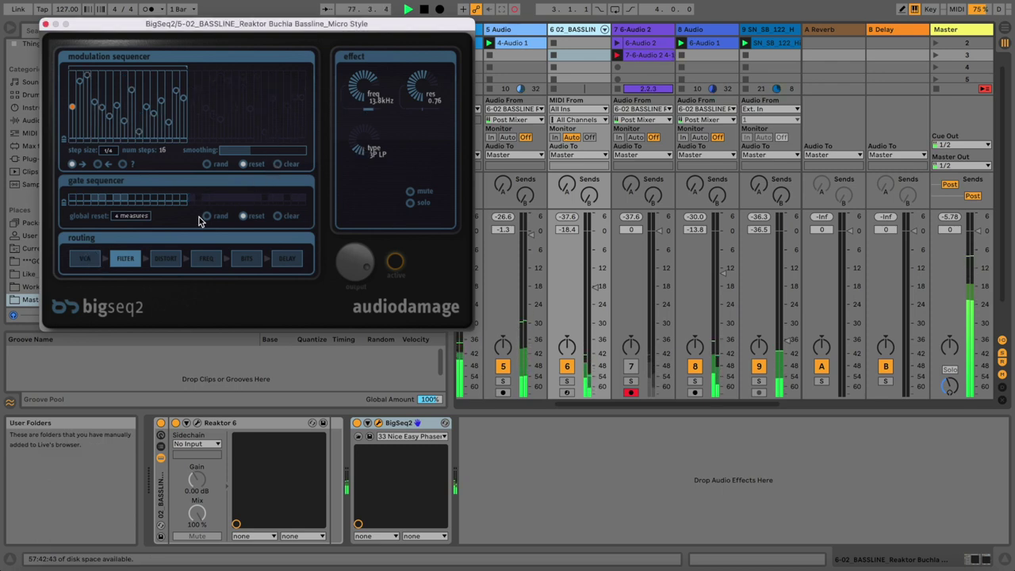
pyautogui.click(87, 259)
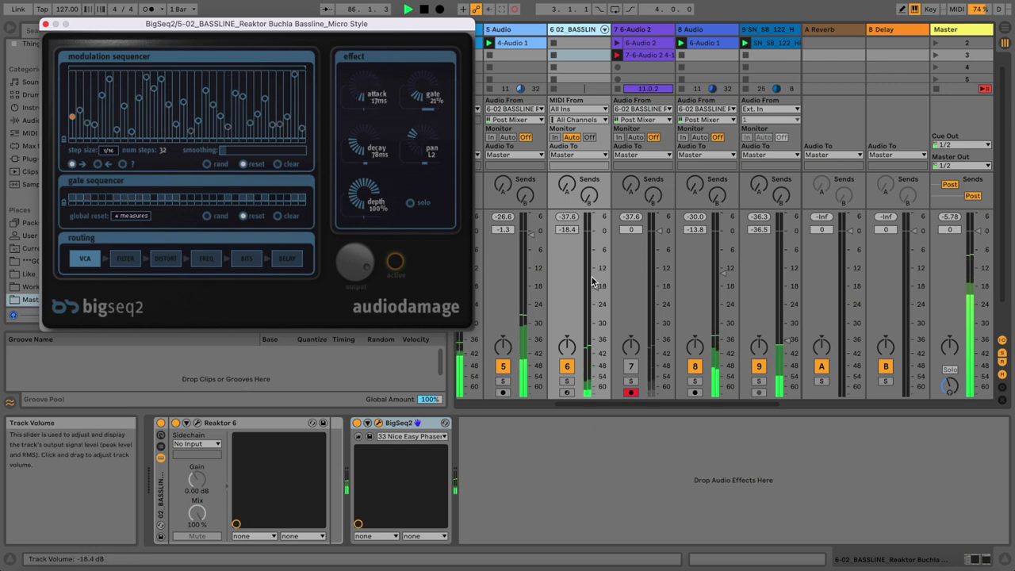
pyautogui.moveTo(593, 284); pyautogui.dragTo(591, 283)
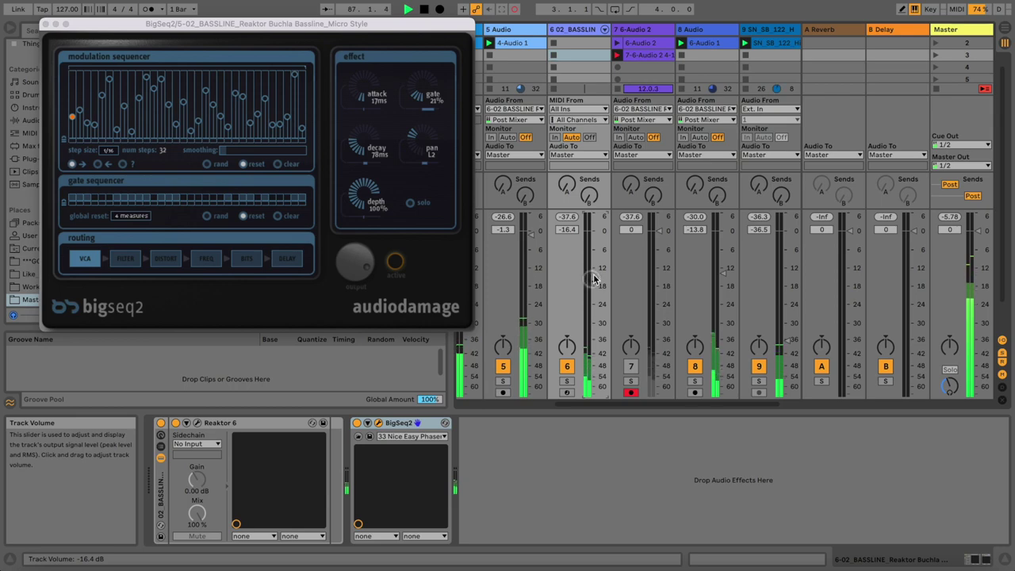
pyautogui.click(233, 152)
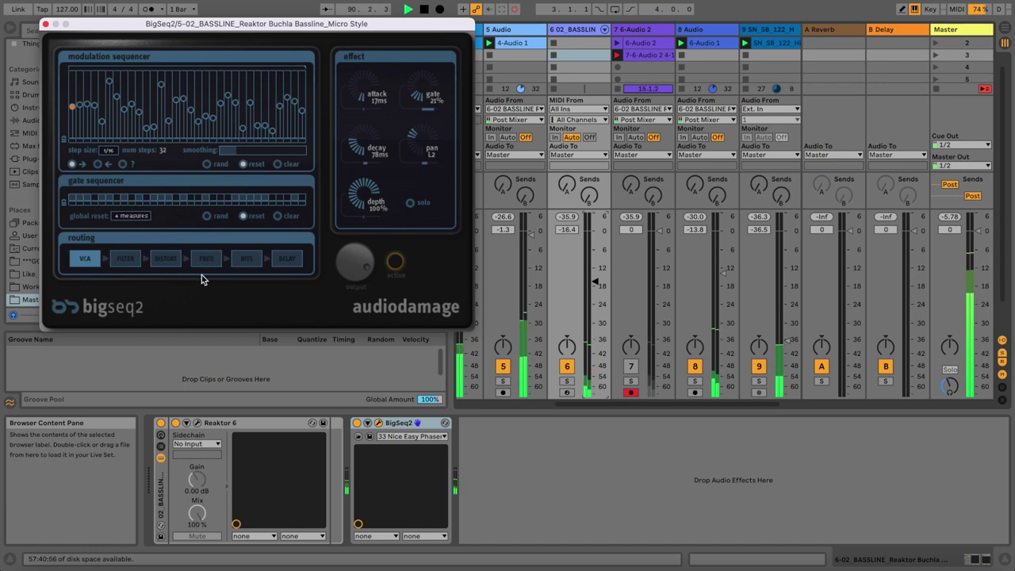
# Randomize the modulation and gate sequences of BigSeq2's BITS module, set its rate to 85%, and adjust its depth.
pyautogui.click(233, 262)
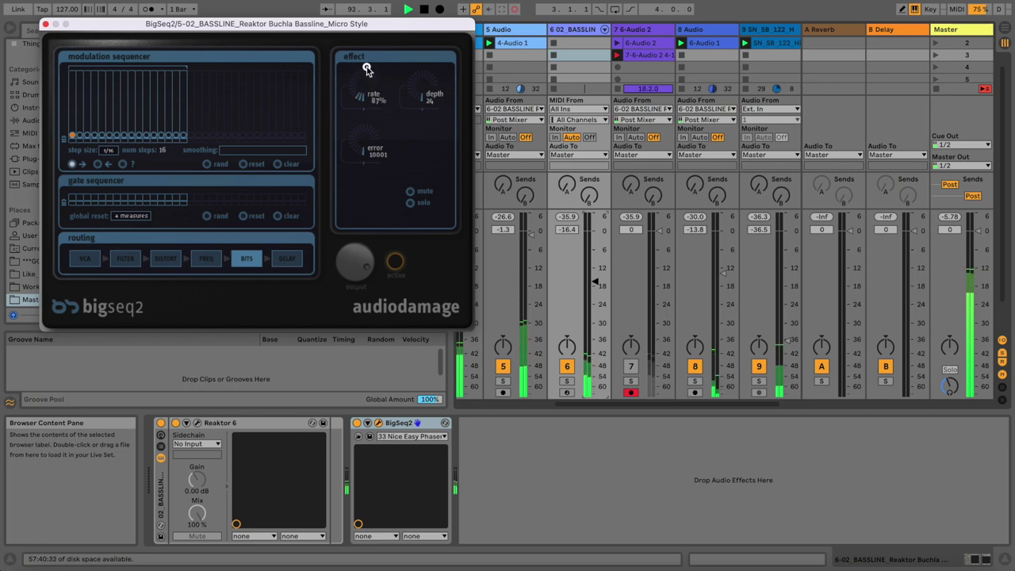
pyautogui.click(208, 164)
pyautogui.click(207, 216)
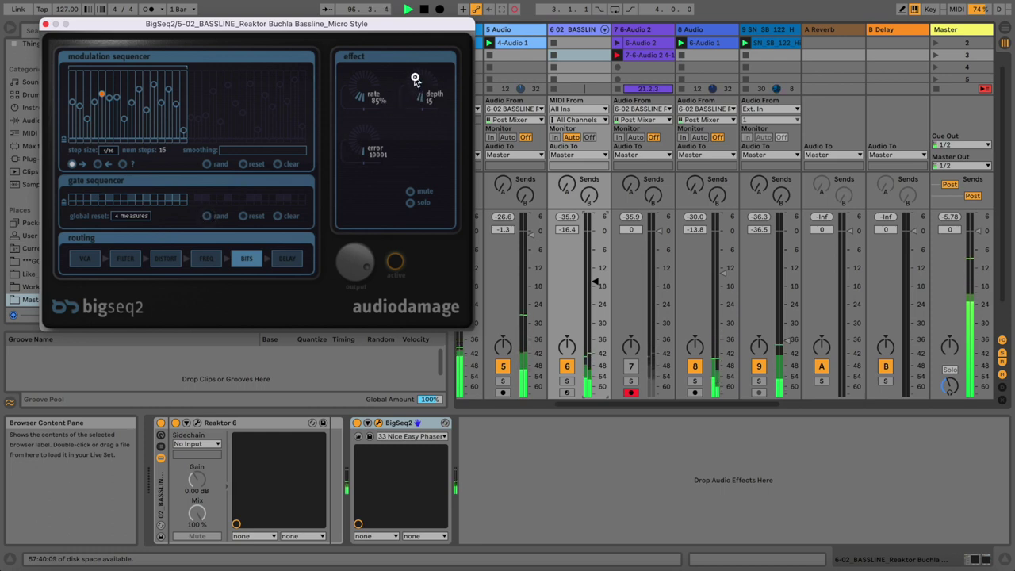
pyautogui.moveTo(413, 73); pyautogui.dragTo(413, 63)
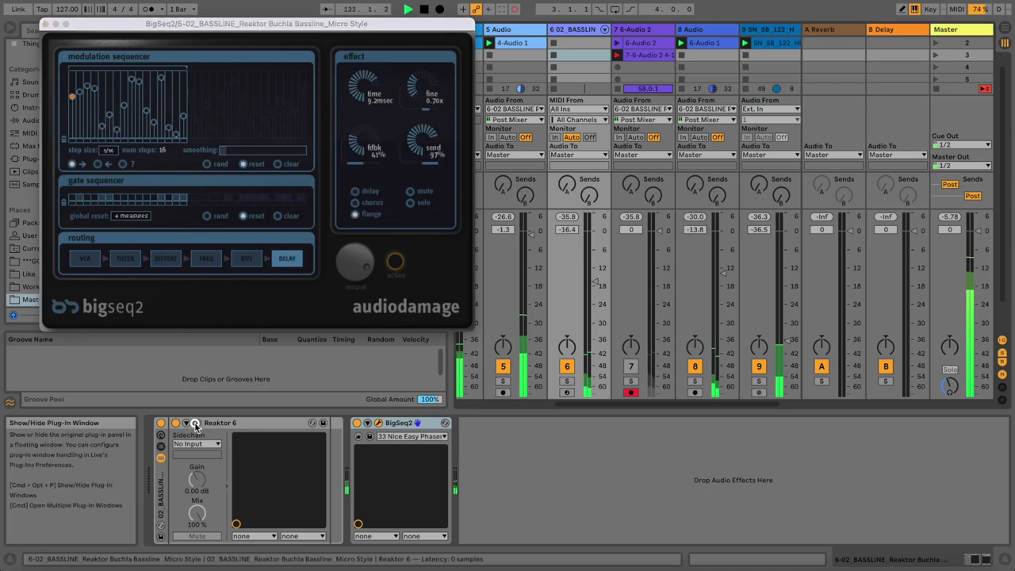
# Turn on Hold in Limelite's Remix section, lengthen the TIE and POD sequences, and vary the Remix amount during the recording.
pyautogui.click(195, 426)
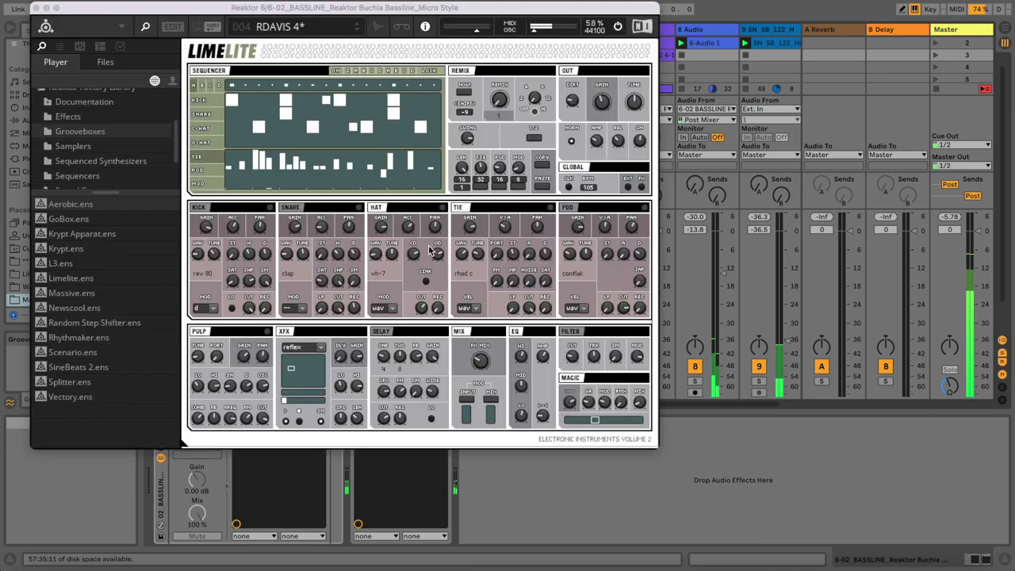
pyautogui.click(464, 93)
pyautogui.moveTo(497, 103); pyautogui.dragTo(499, 98)
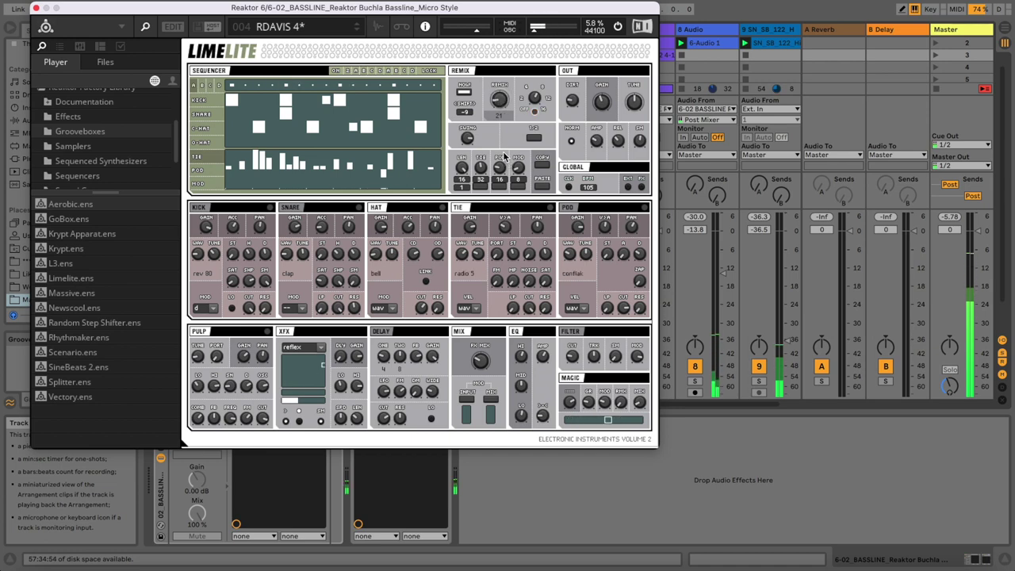
pyautogui.moveTo(479, 169); pyautogui.dragTo(480, 164)
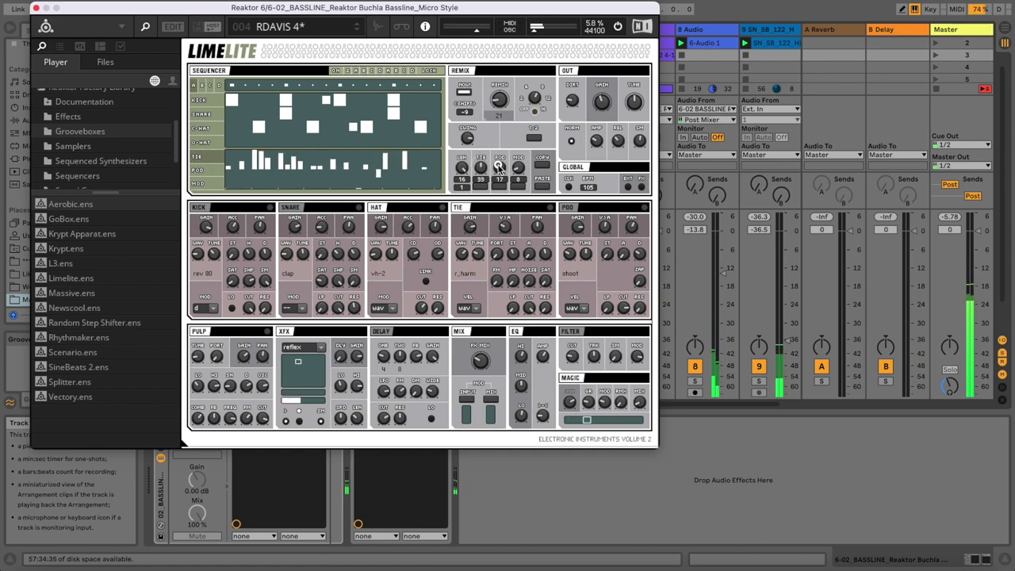
pyautogui.moveTo(497, 121); pyautogui.dragTo(499, 89)
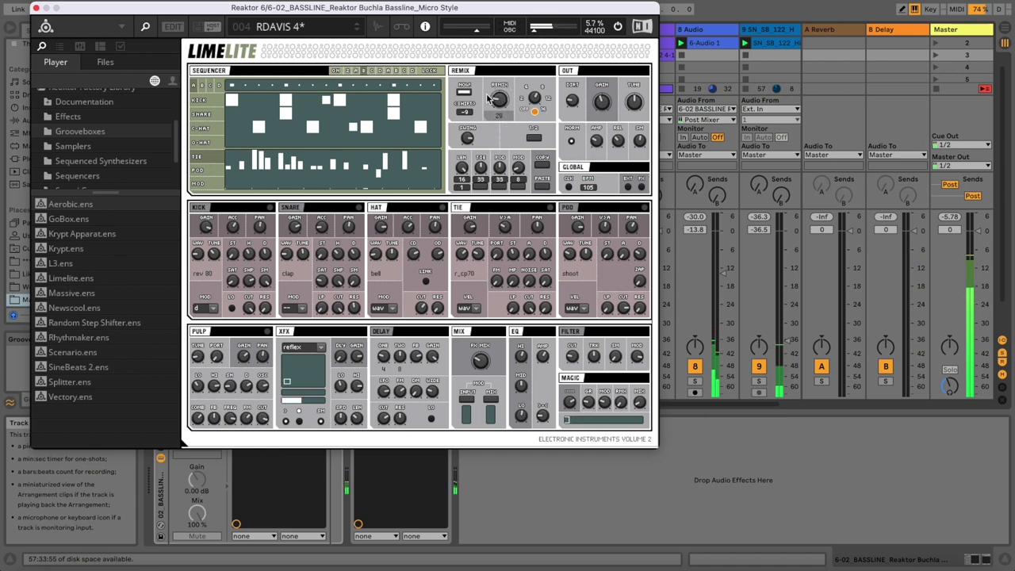
pyautogui.moveTo(502, 102); pyautogui.dragTo(501, 92)
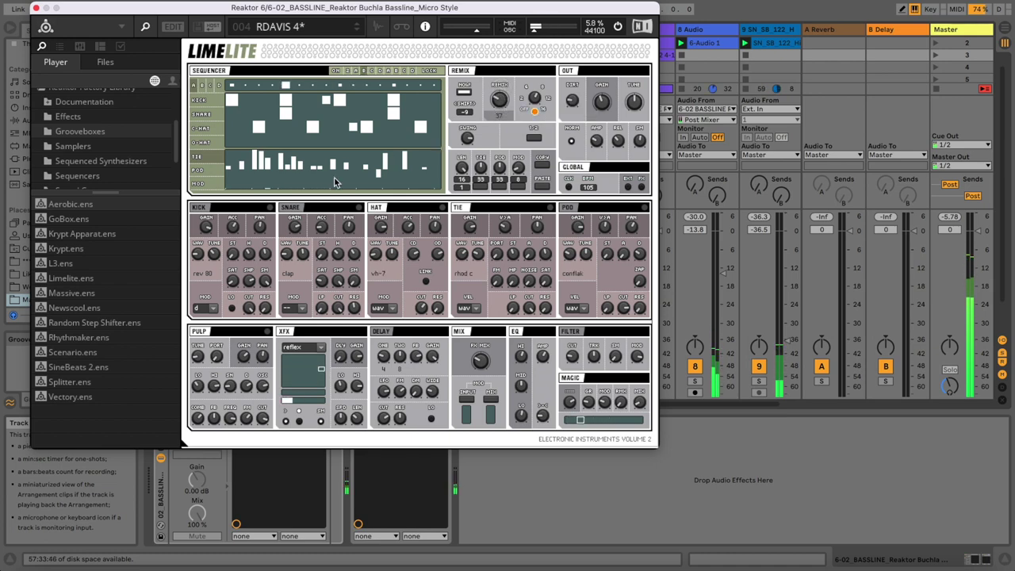
pyautogui.moveTo(496, 102); pyautogui.dragTo(491, 80)
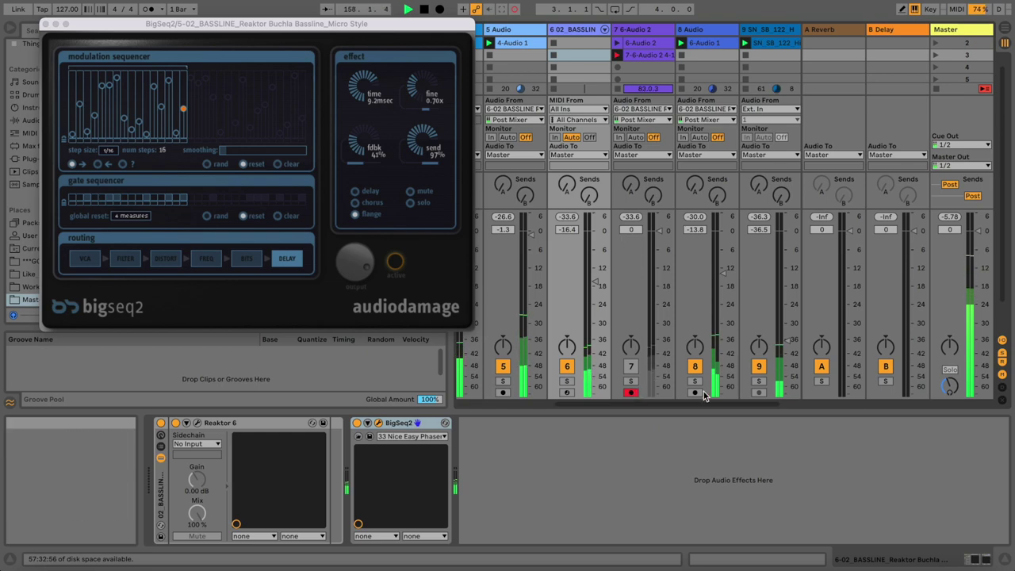
# Mute and re-enable the 1 Ro-minimal track to compare the groove, close the BigSeq2 window, and save the set.
pyautogui.moveTo(706, 404); pyautogui.dragTo(692, 410)
pyautogui.hscroll(-3, 692, 409)
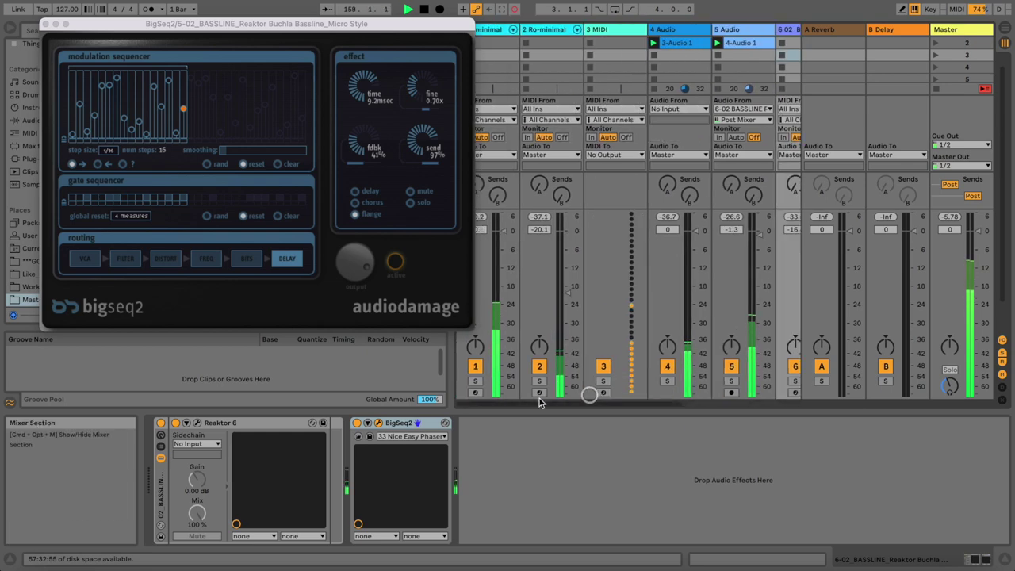
pyautogui.click(476, 367)
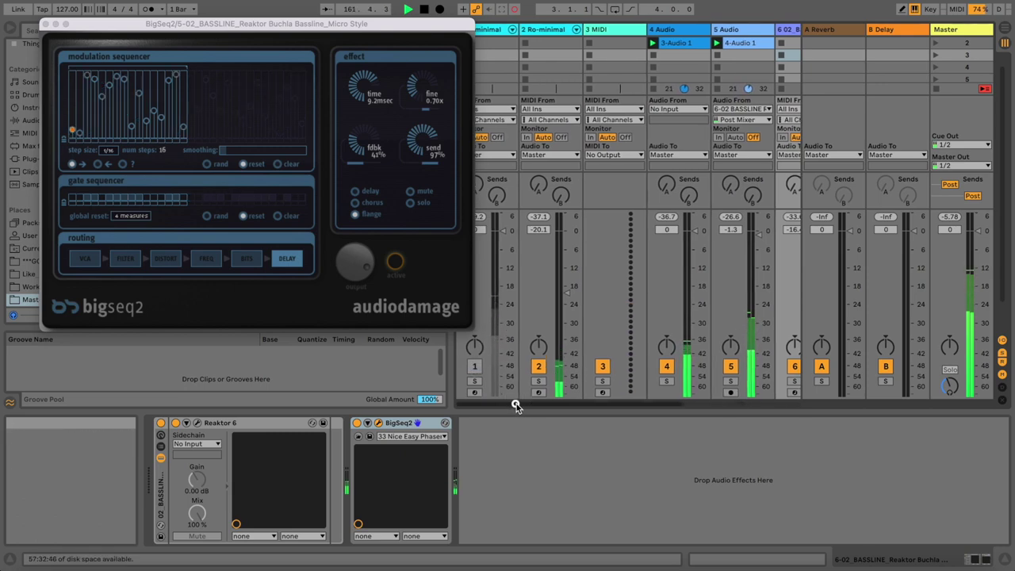
pyautogui.click(45, 24)
pyautogui.moveTo(575, 403); pyautogui.dragTo(507, 396)
pyautogui.click(481, 369)
pyautogui.click(479, 369)
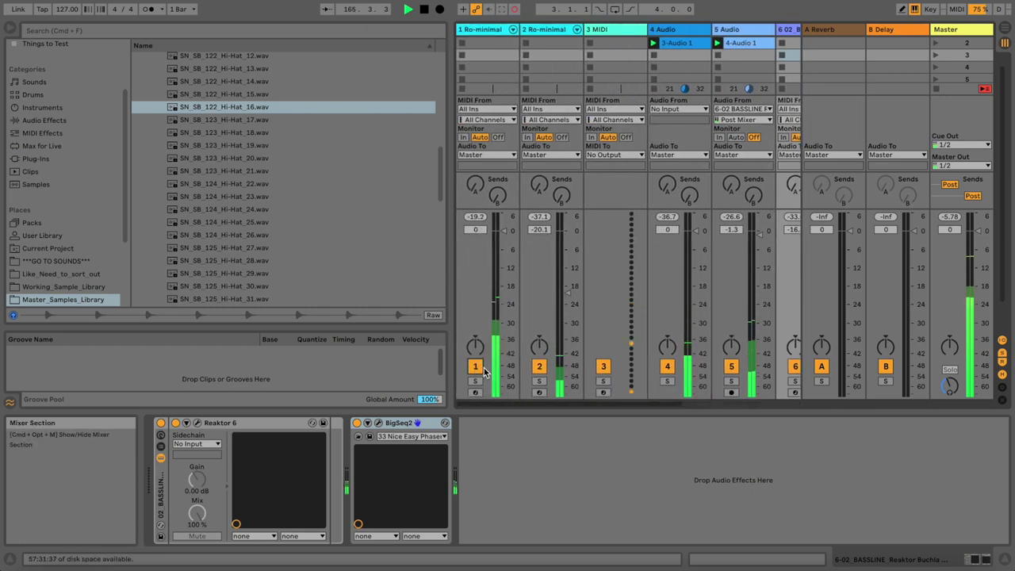
pyautogui.press('super+s')
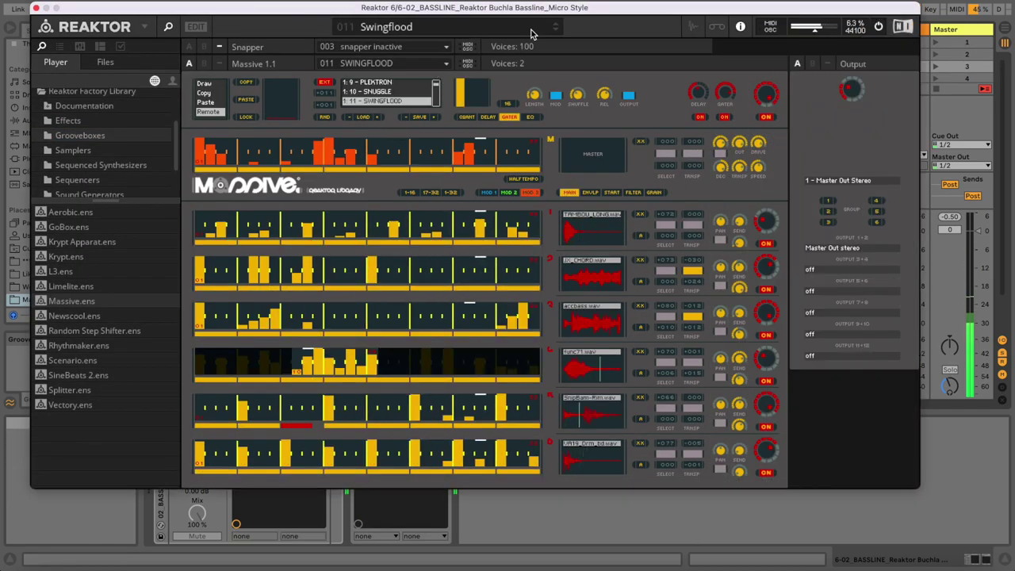
# Load Massive's Saw and Hide 6 snapshot and toggle its individual tracks to audition the parts.
pyautogui.click(555, 31)
pyautogui.click(486, 31)
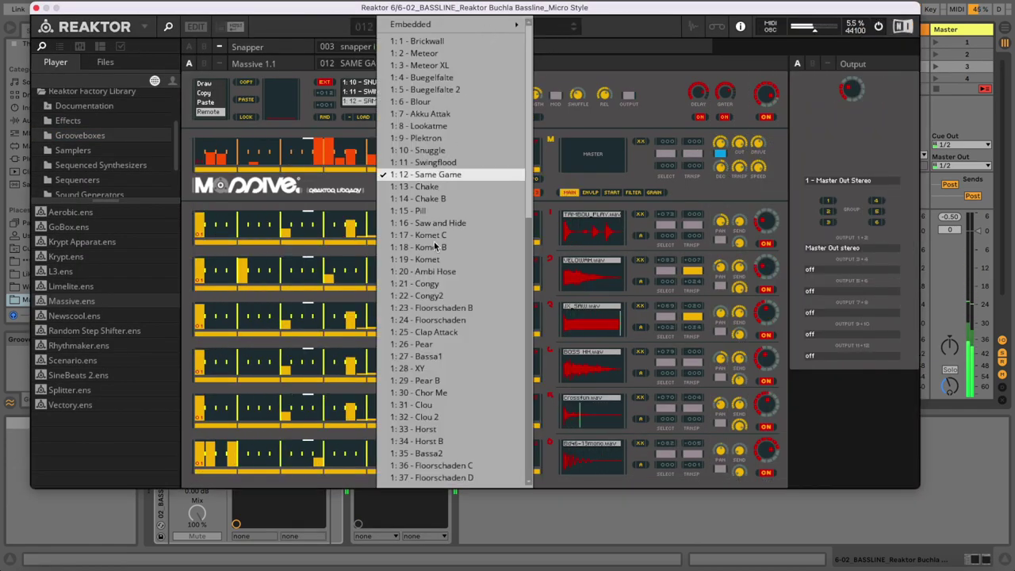
pyautogui.scroll(-10, 440, 344)
pyautogui.scroll(-6, 440, 345)
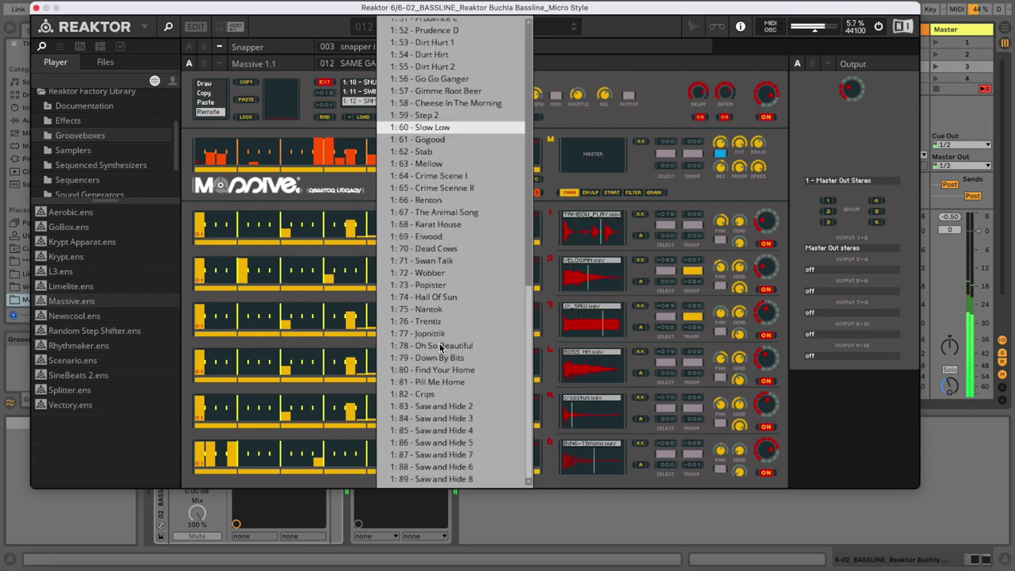
pyautogui.click(446, 402)
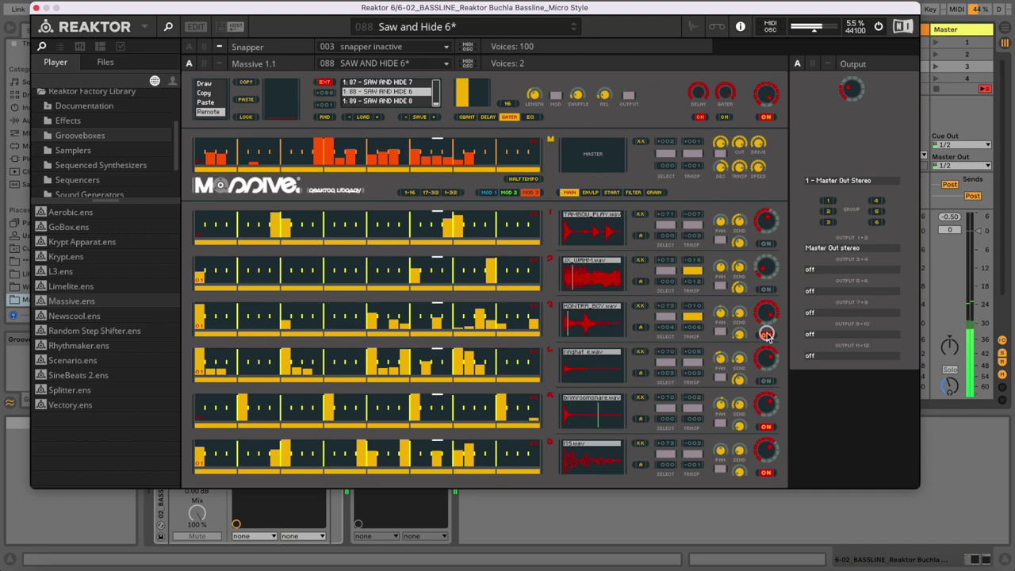
pyautogui.click(767, 290)
pyautogui.click(766, 290)
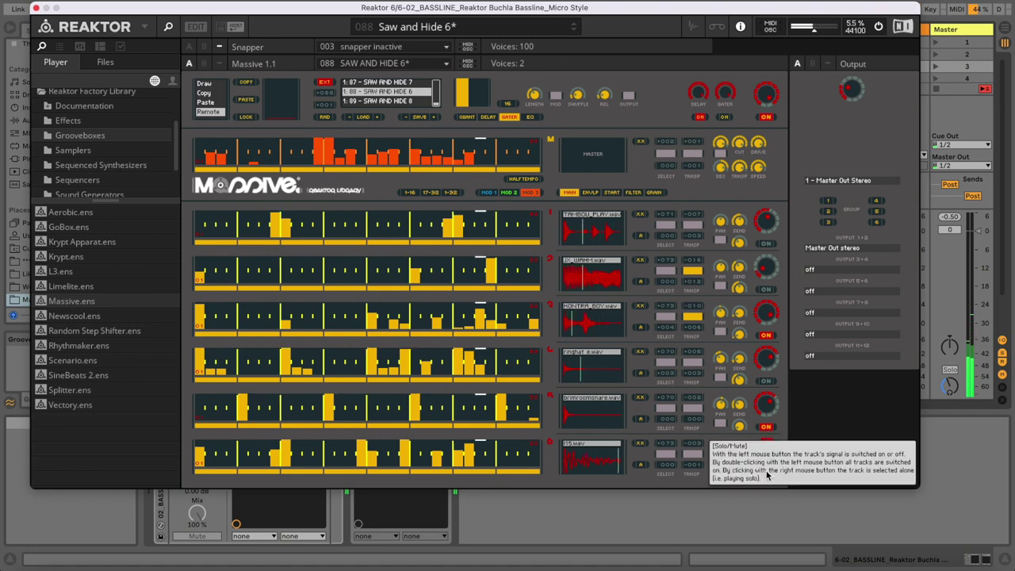
# Close the Reaktor window, unsolo the 6 02_BASSLINE track, and lower its volume to -36.5 dB.
pyautogui.click(35, 8)
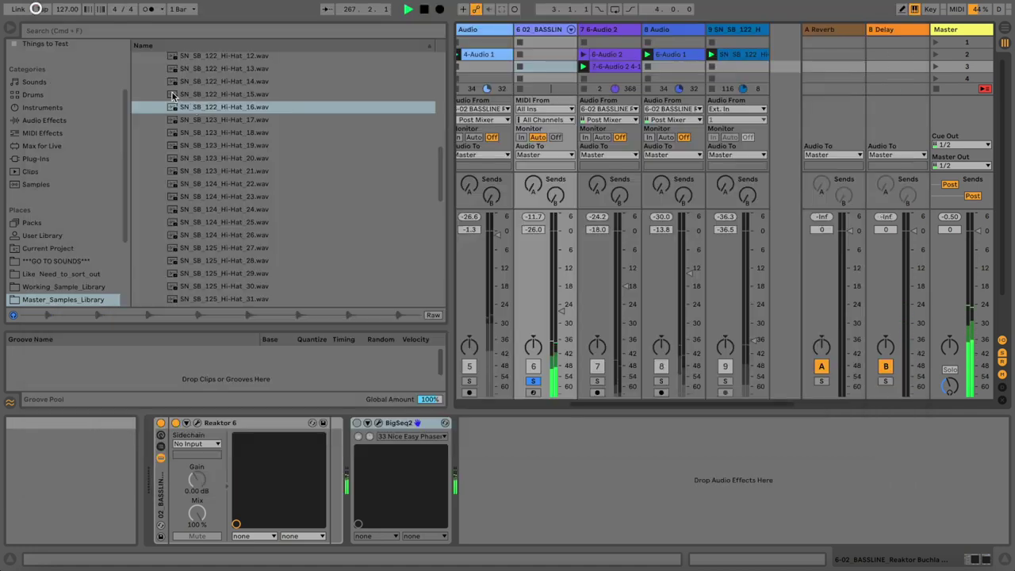
pyautogui.click(533, 371)
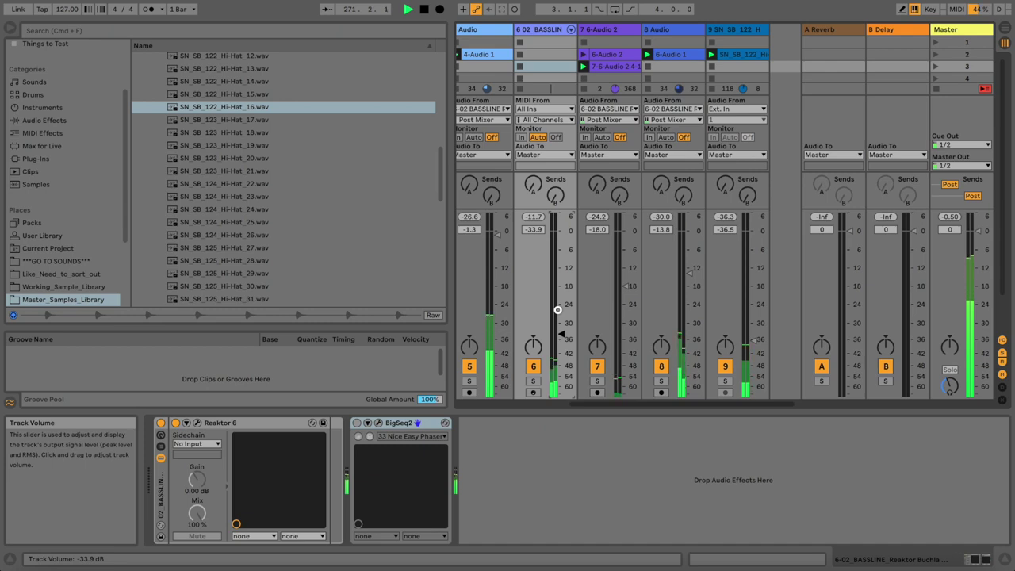
pyautogui.click(536, 367)
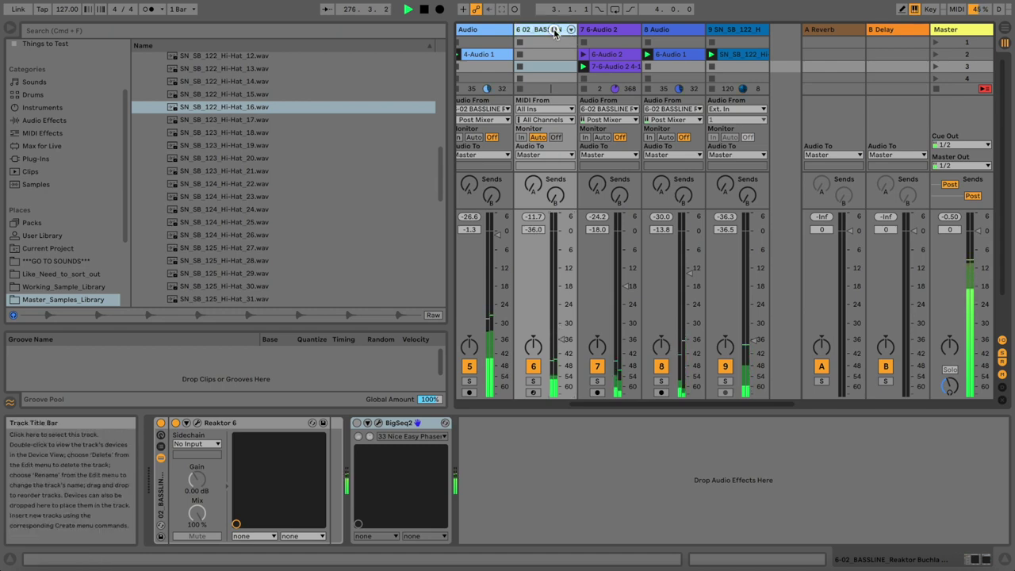
pyautogui.moveTo(555, 337); pyautogui.dragTo(557, 340)
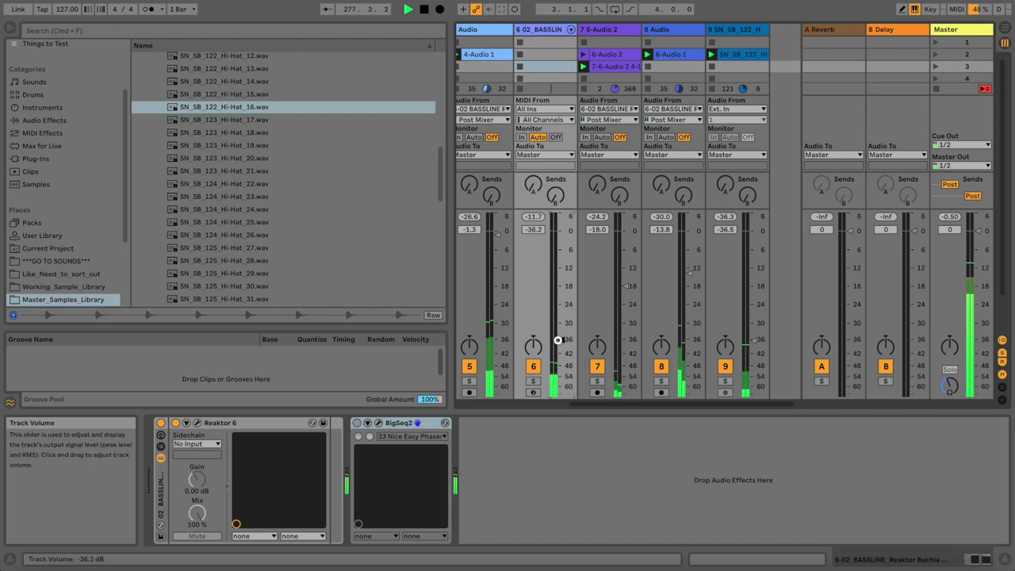
pyautogui.click(403, 34)
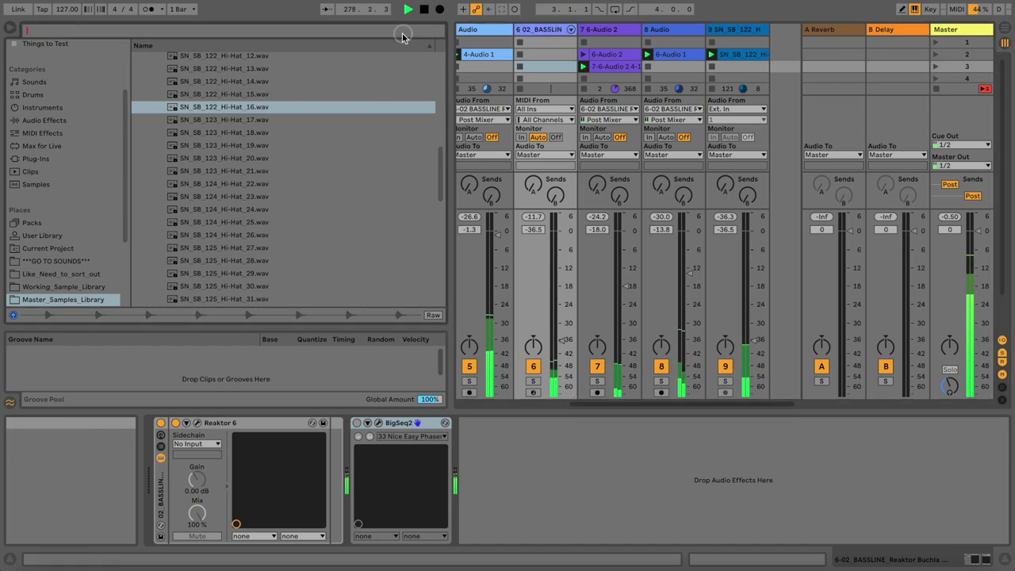
# Enable BigSeq2 on the 6 02_BASSLINE track, audition the Fuller Of Techno preset, and load Trips vs Straight.
pyautogui.click(383, 426)
pyautogui.click(382, 435)
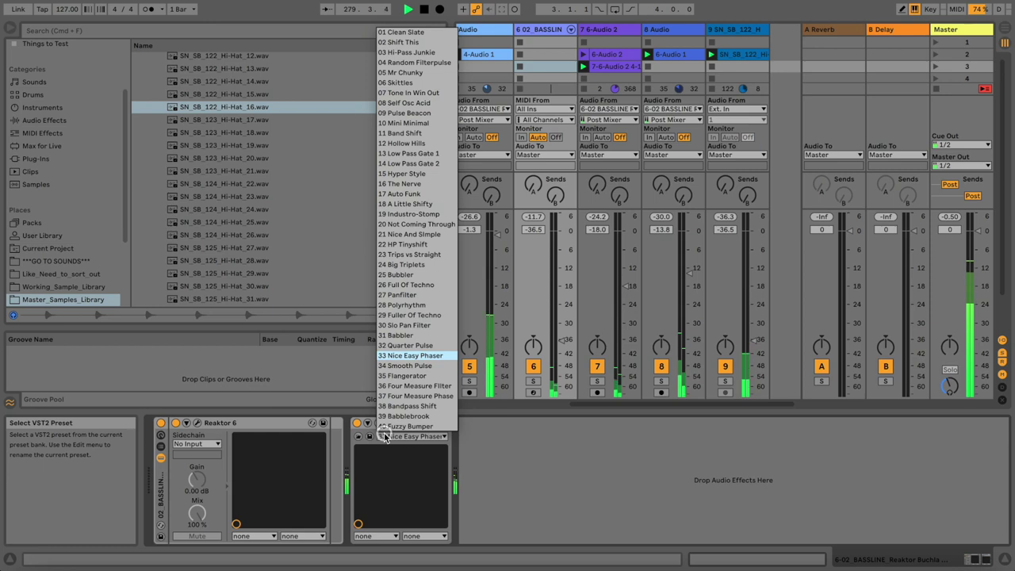
pyautogui.click(396, 316)
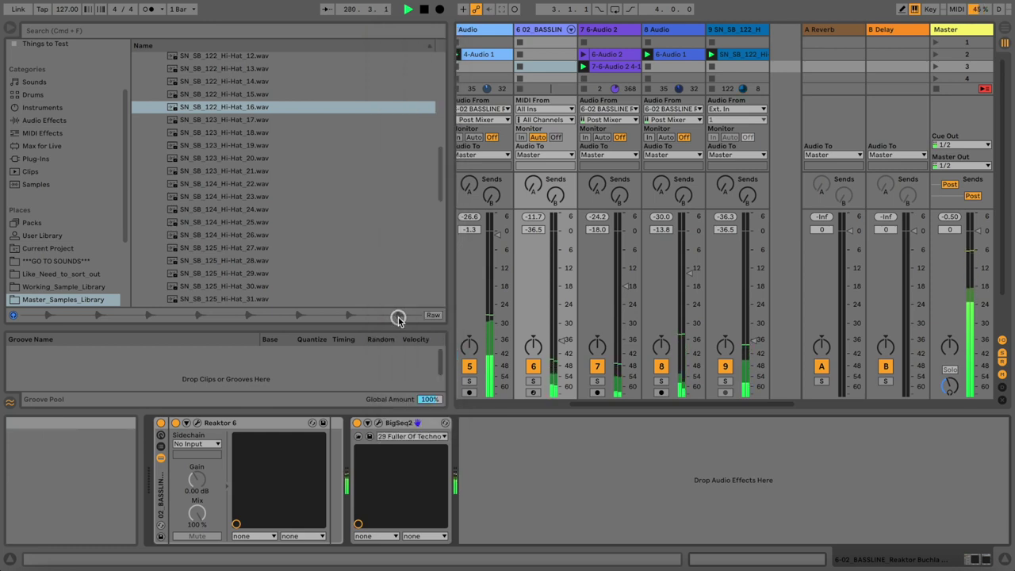
pyautogui.click(409, 435)
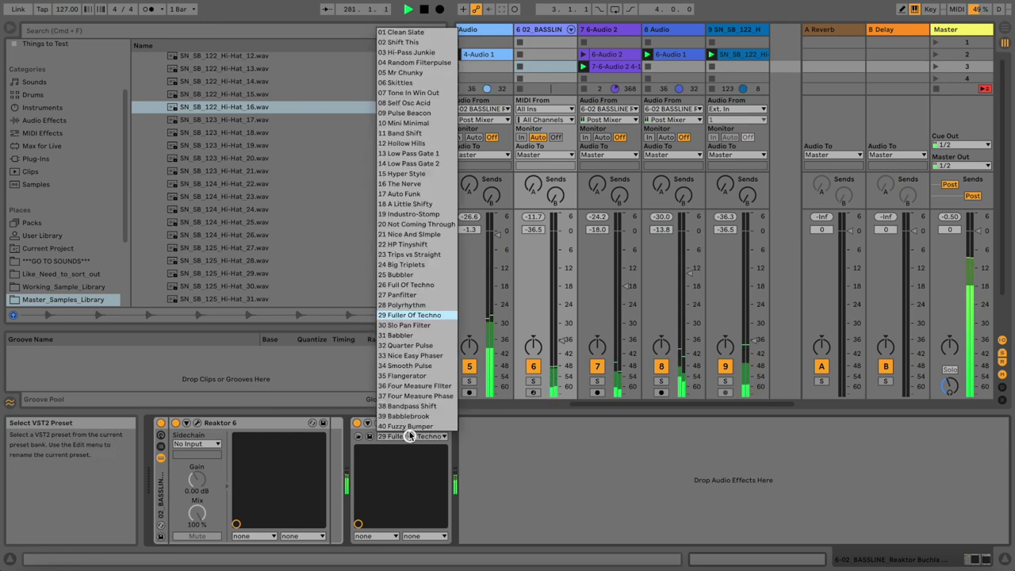
pyautogui.click(420, 254)
# Set the 6 02_BASSLINE track's volume to -33.0 dB and insert a new audio track after it.
pyautogui.moveTo(562, 339); pyautogui.dragTo(561, 324)
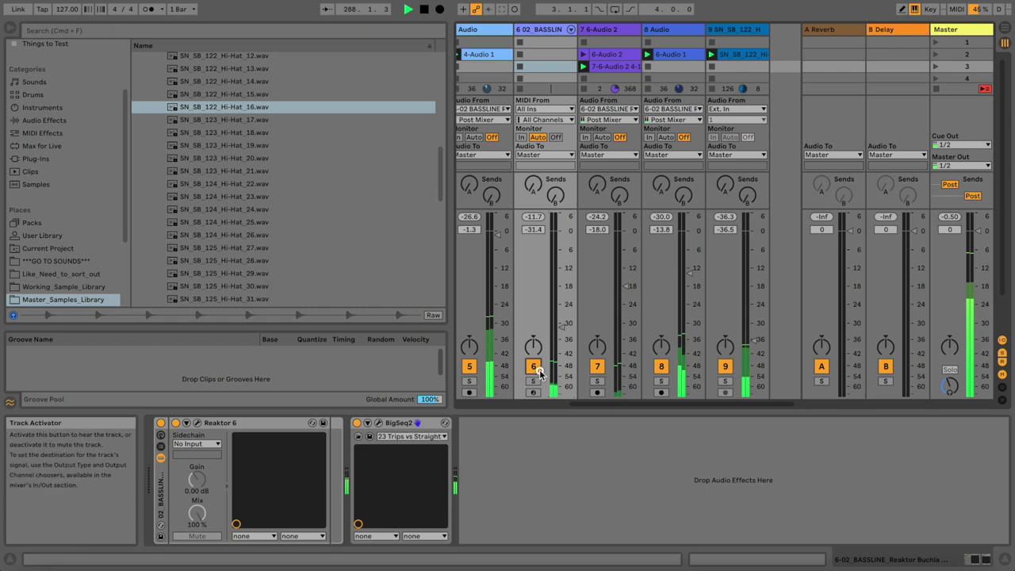
pyautogui.click(535, 367)
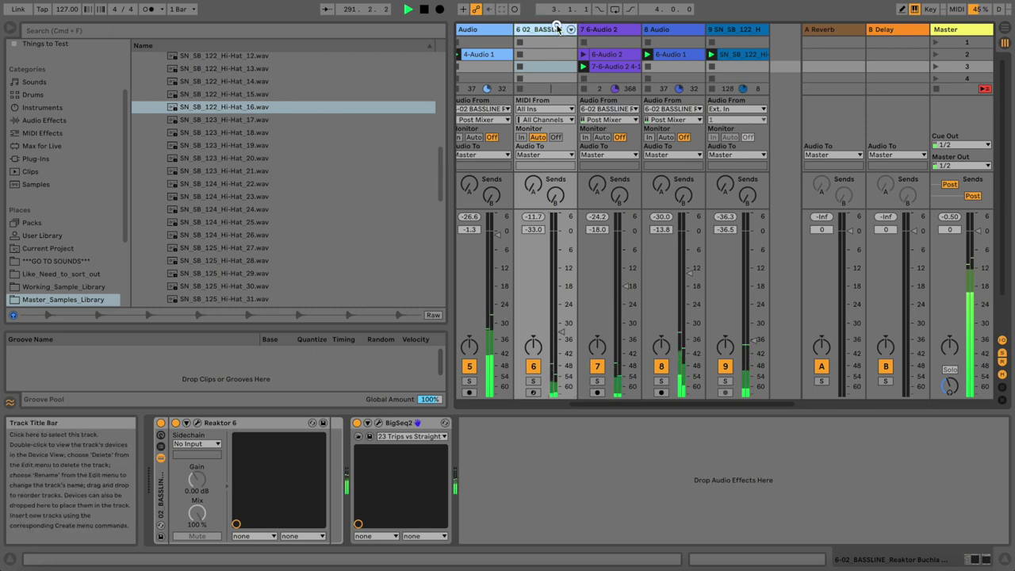
pyautogui.press('super+t')
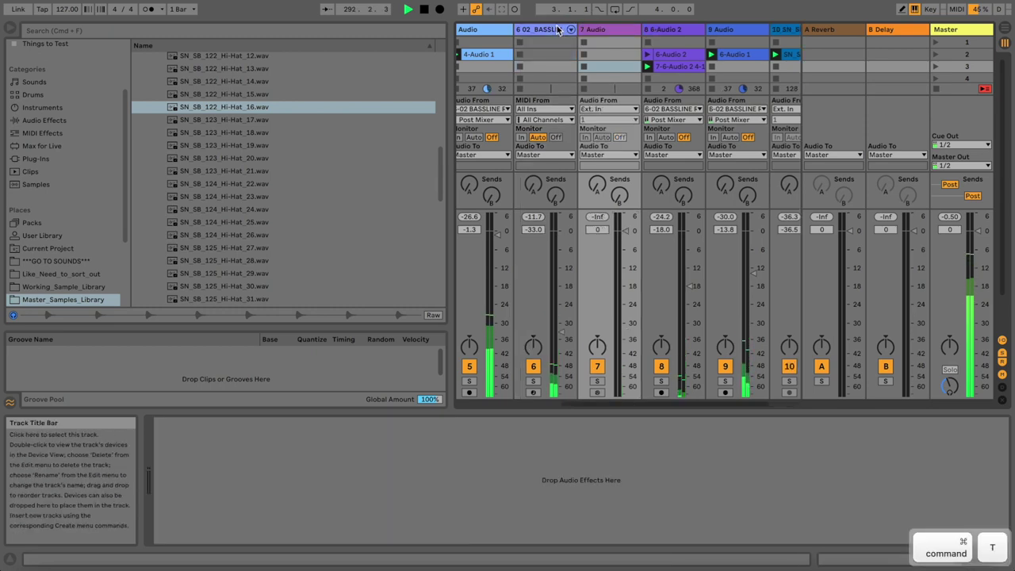
# Add the Ricochet plug-in after BigSeq2 on the 6 02_BASSLINE track and load its High Pass Fancy preset.
pyautogui.click(557, 29)
pyautogui.moveTo(174, 161); pyautogui.dragTo(482, 479)
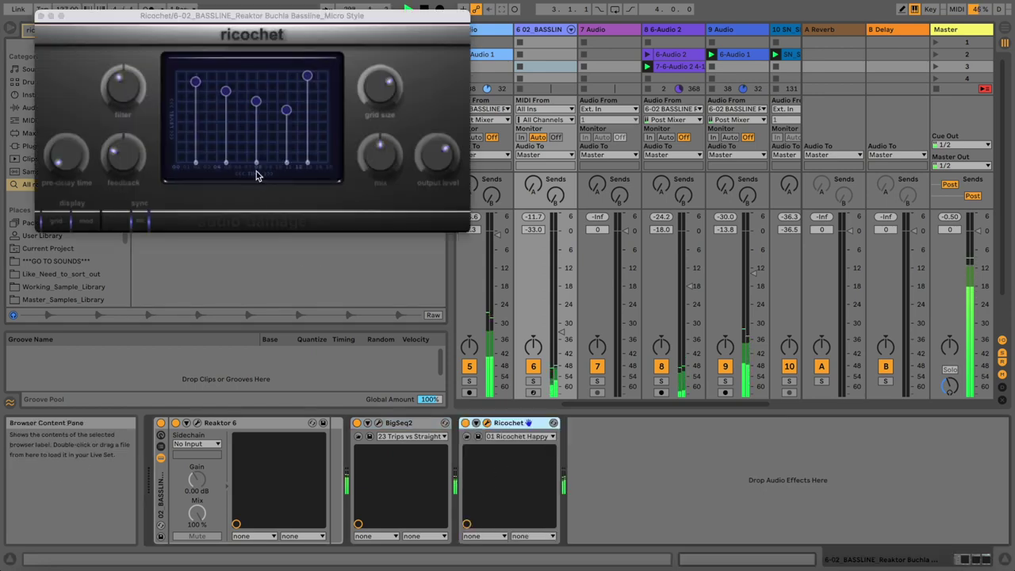
pyautogui.click(501, 436)
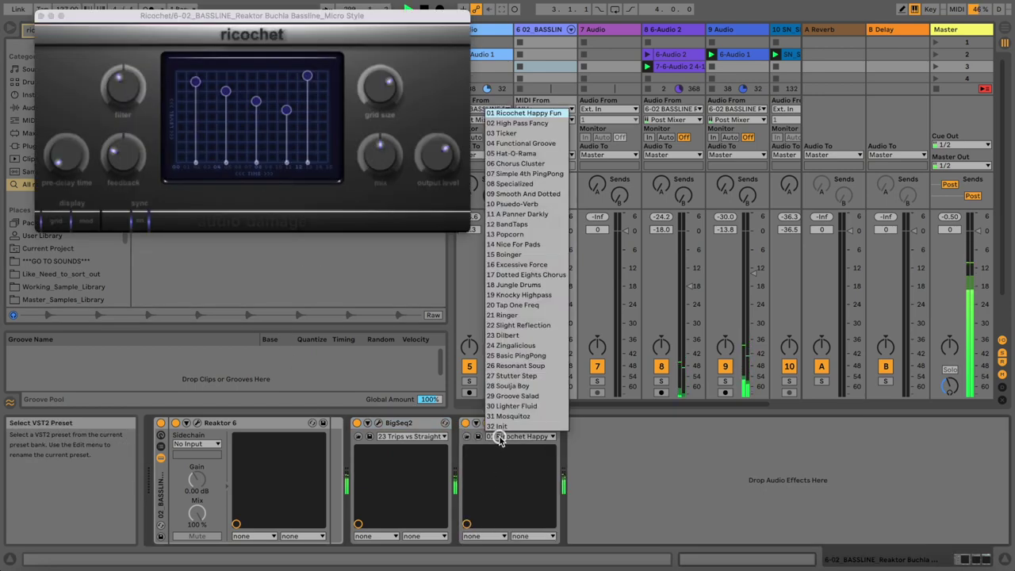
pyautogui.click(519, 123)
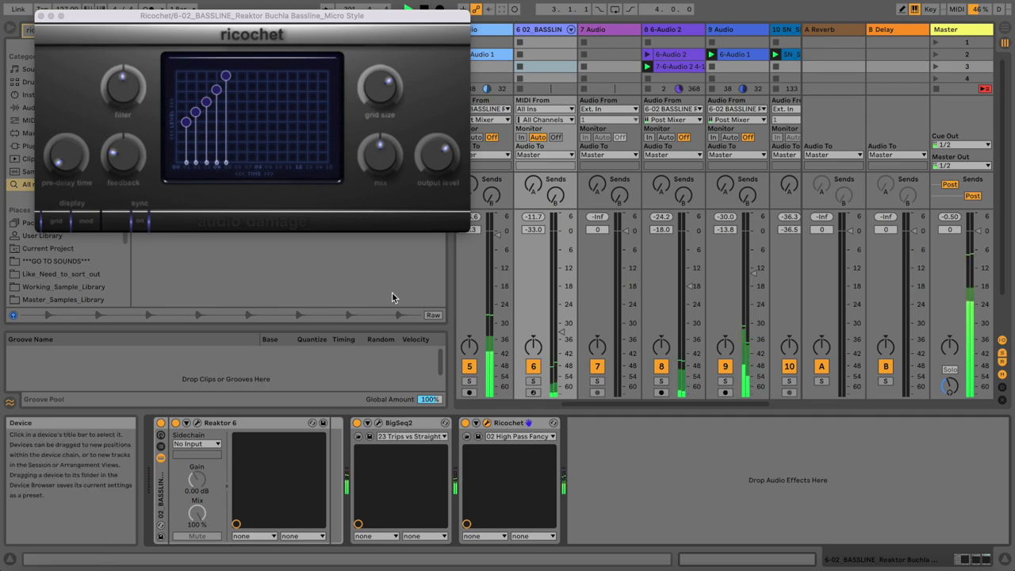
# Lower Ricochet's mix and grid size, and adjust its feedback.
pyautogui.moveTo(382, 152); pyautogui.dragTo(385, 196)
pyautogui.moveTo(390, 90); pyautogui.dragTo(380, 174)
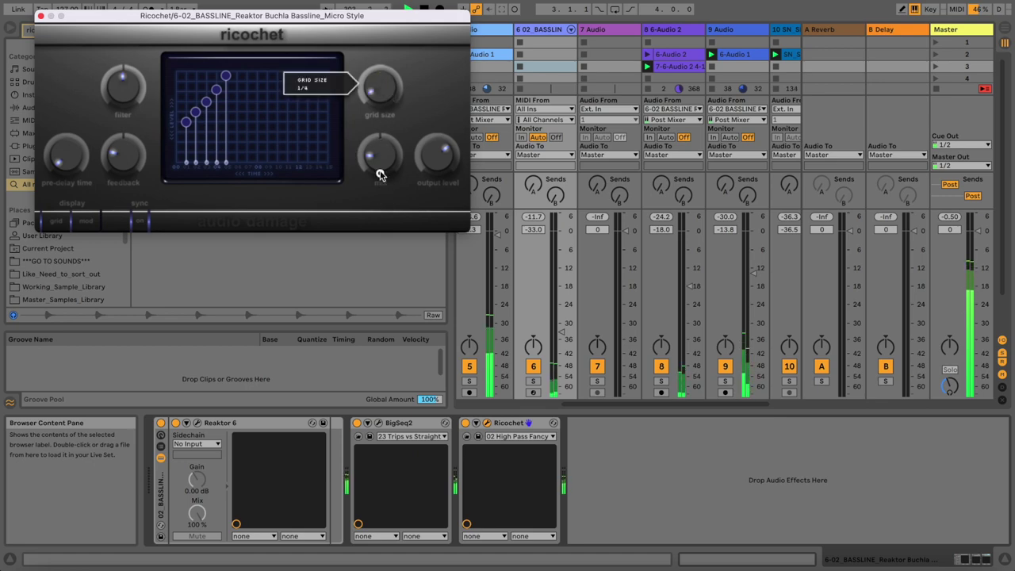
pyautogui.moveTo(390, 86); pyautogui.dragTo(390, 87)
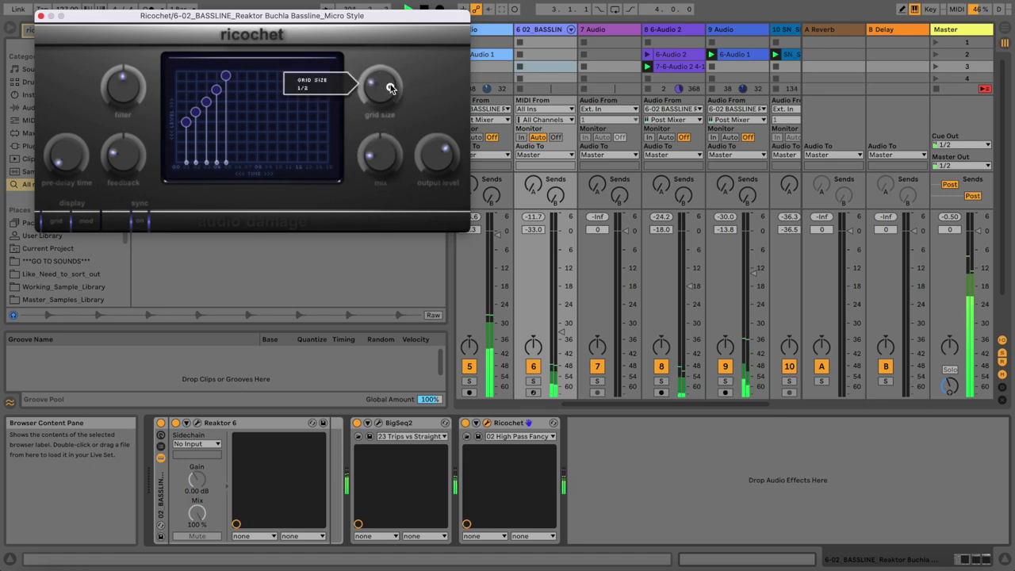
pyautogui.moveTo(136, 172)
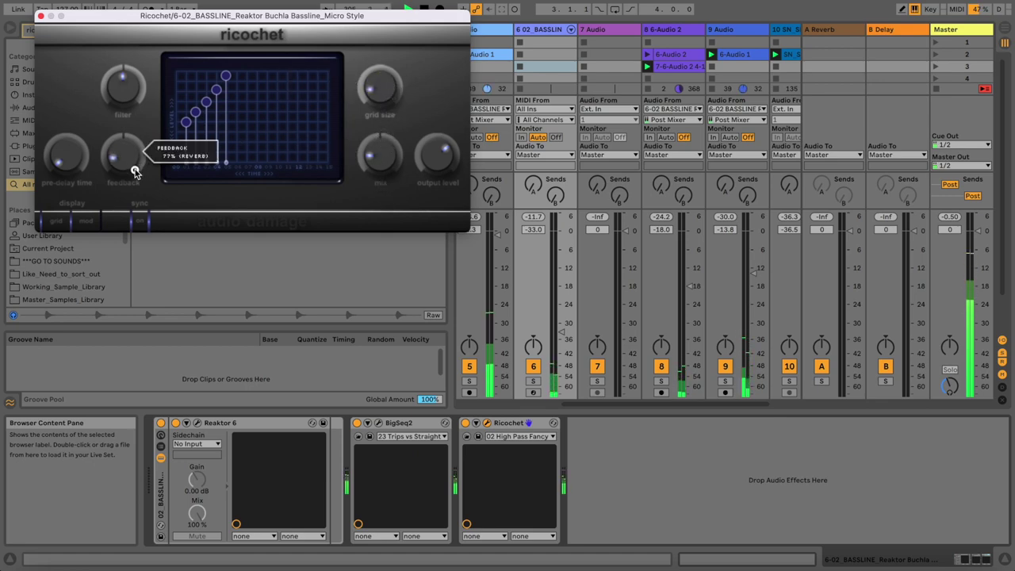
pyautogui.moveTo(135, 171); pyautogui.dragTo(136, 174)
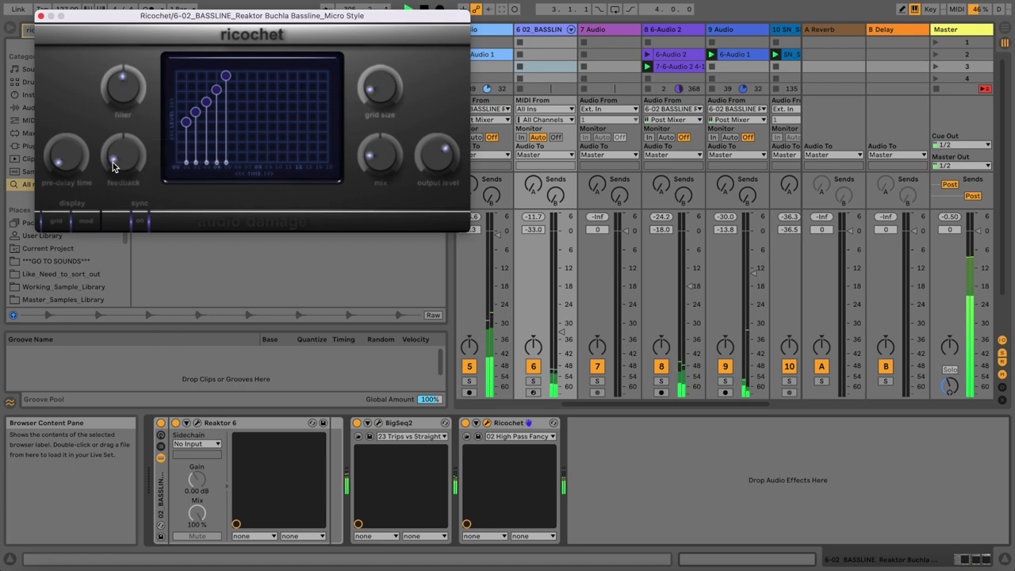
# Close the Ricochet window and delete the device from the 6 02_BASSLINE track.
pyautogui.click(41, 17)
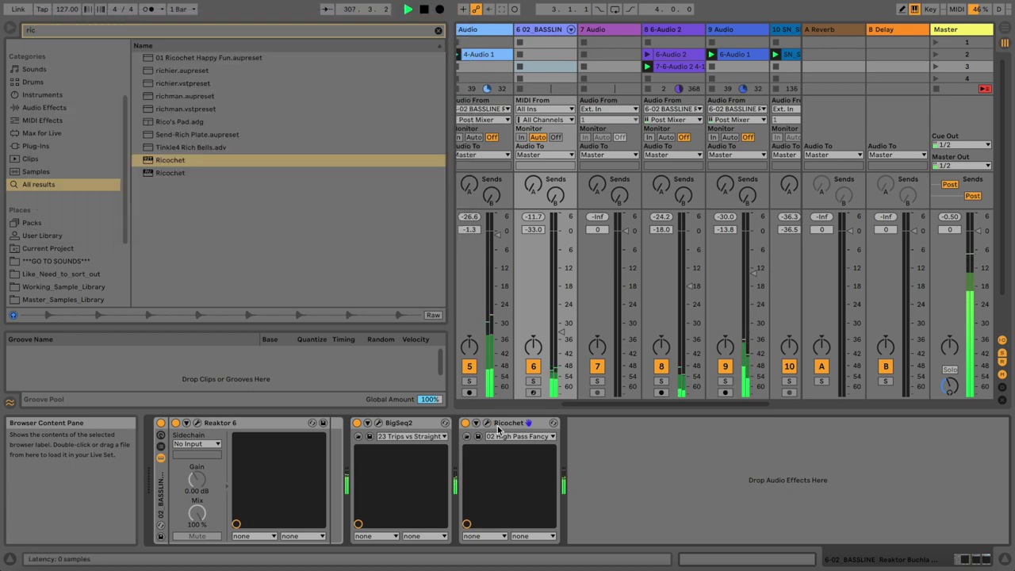
pyautogui.click(499, 425)
pyautogui.press('BackSpace')
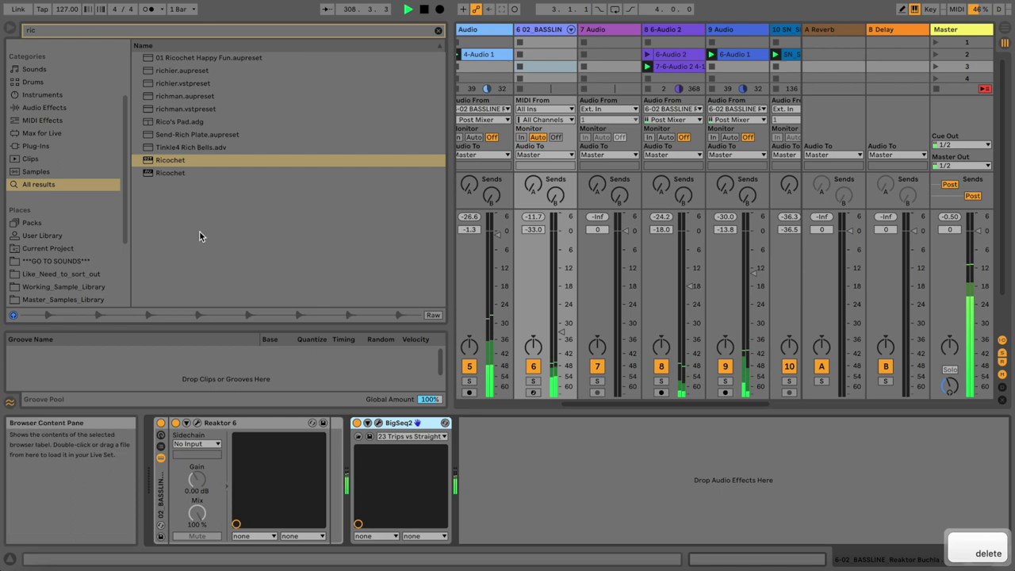
# Show FM8's Easy/Morph page, place the morph point just above centre towards Vocal Sacral, and raise the random amounts.
pyautogui.scroll(5, 77, 217)
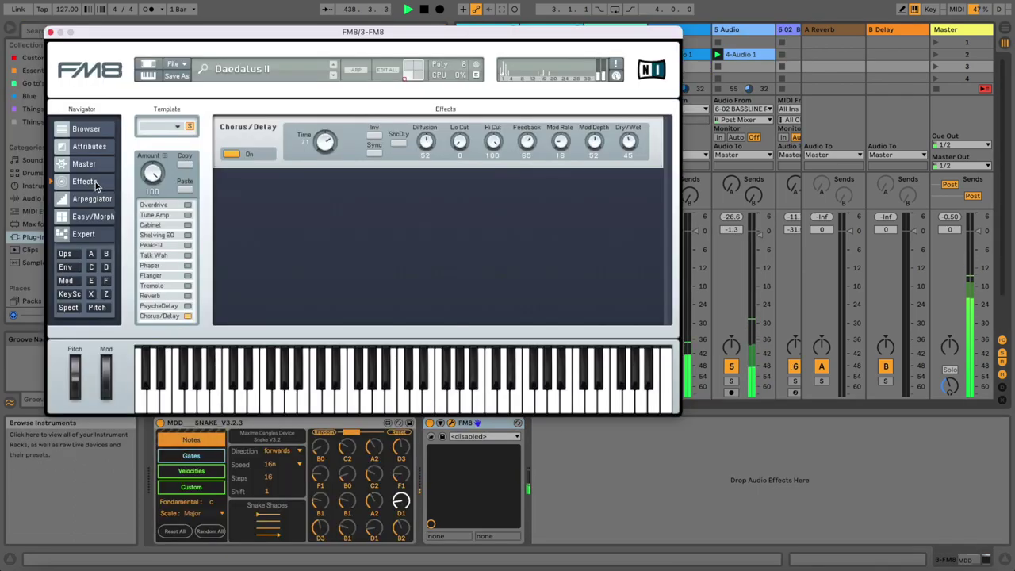
pyautogui.click(101, 218)
pyautogui.moveTo(565, 224); pyautogui.dragTo(635, 163)
pyautogui.moveTo(506, 129); pyautogui.dragTo(563, 127)
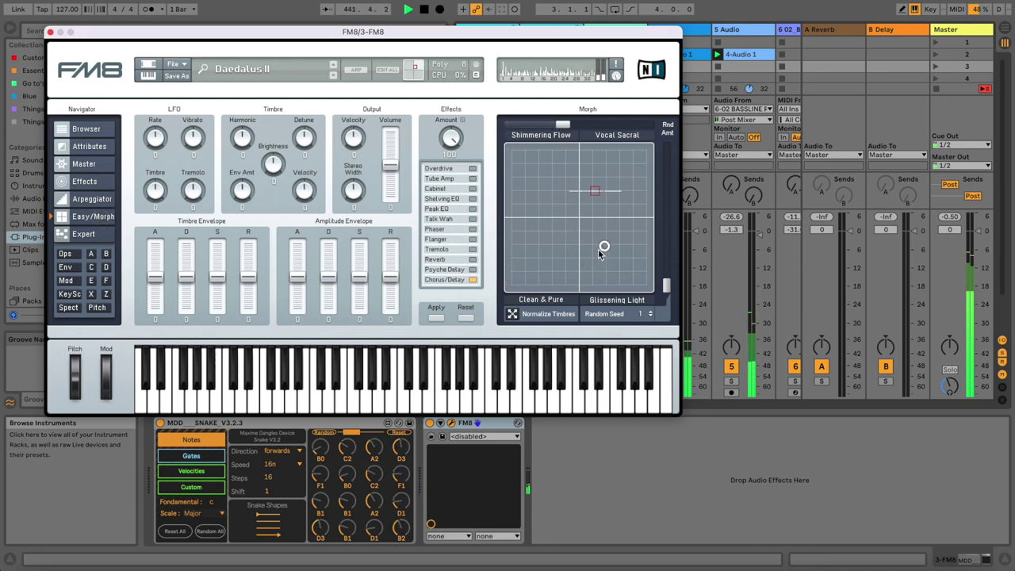
pyautogui.moveTo(666, 285); pyautogui.dragTo(664, 244)
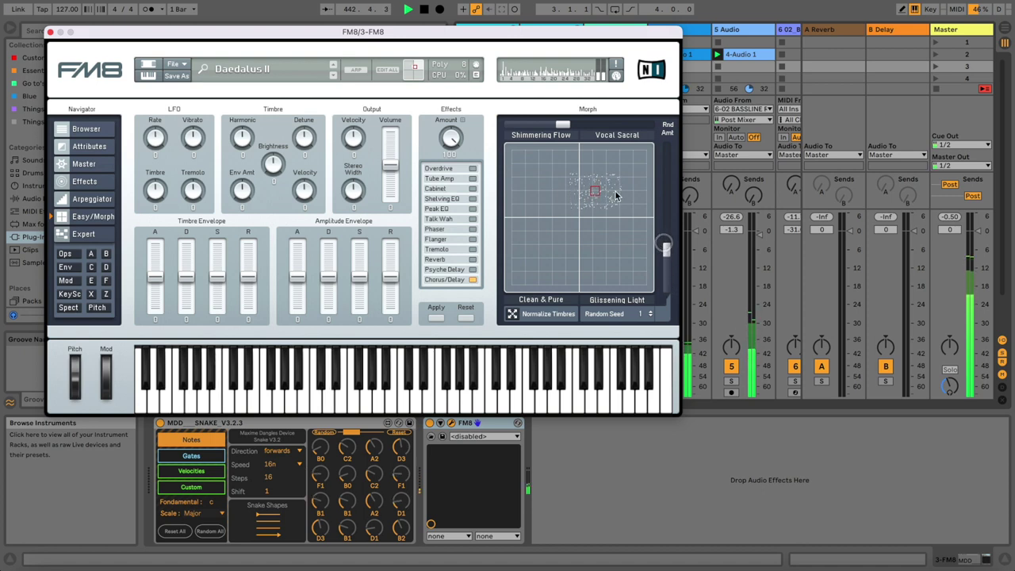
pyautogui.moveTo(596, 195); pyautogui.dragTo(590, 215)
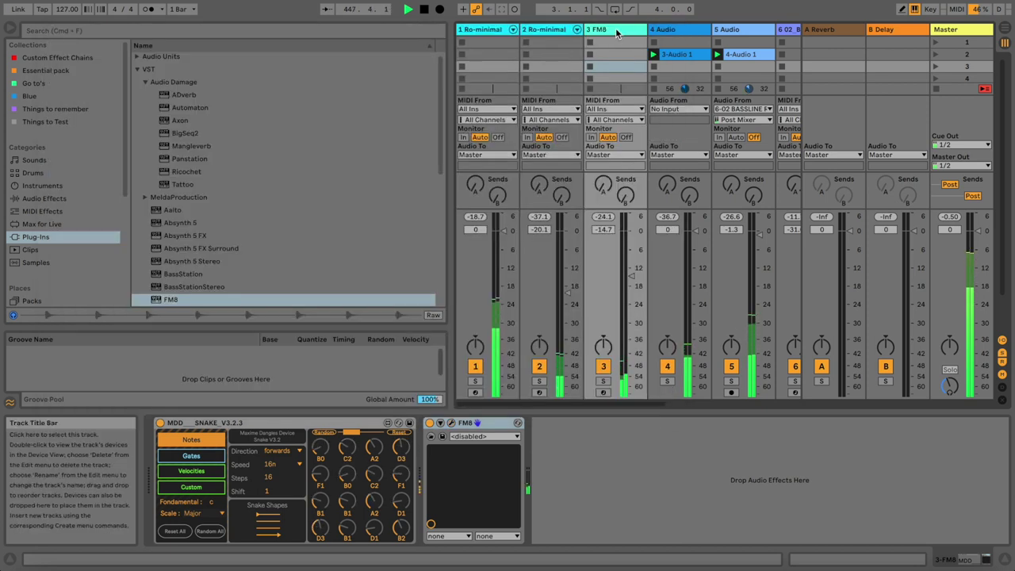
# Insert an audio track after 3 FM8, set its audio input to 3-FM8, and arm it for recording.
pyautogui.click(615, 30)
pyautogui.press('super+t')
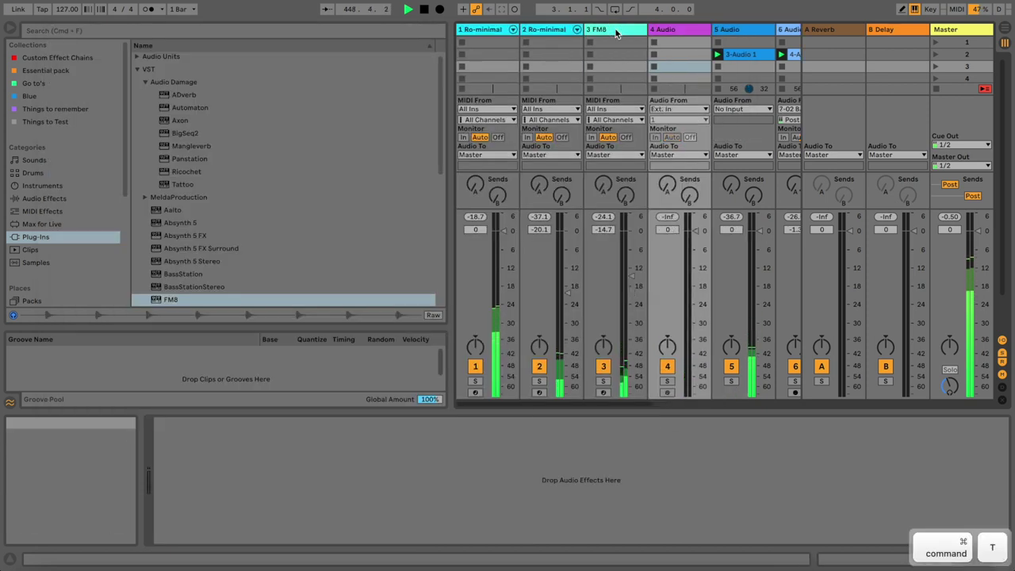
pyautogui.click(671, 111)
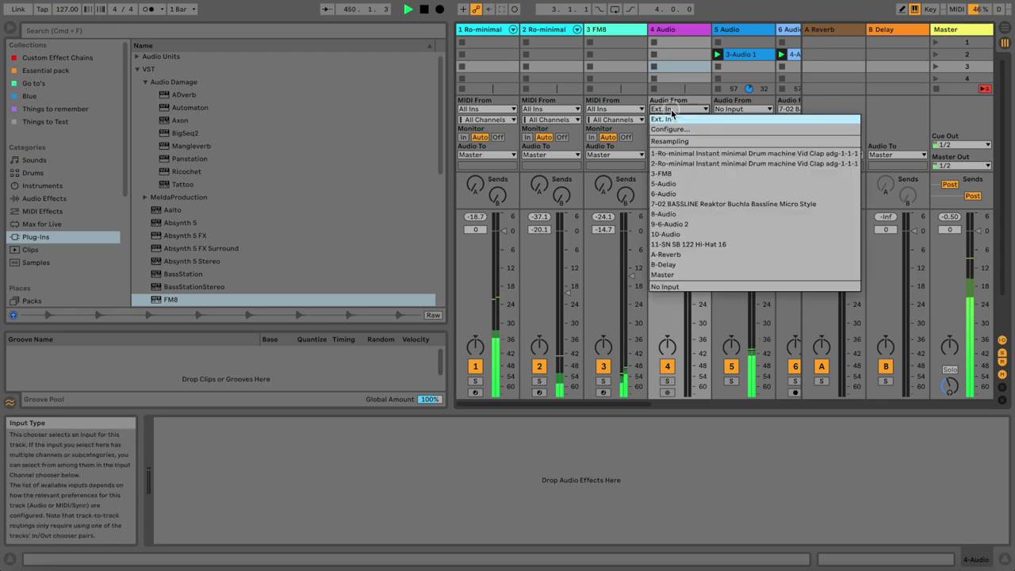
pyautogui.click(673, 173)
pyautogui.click(668, 391)
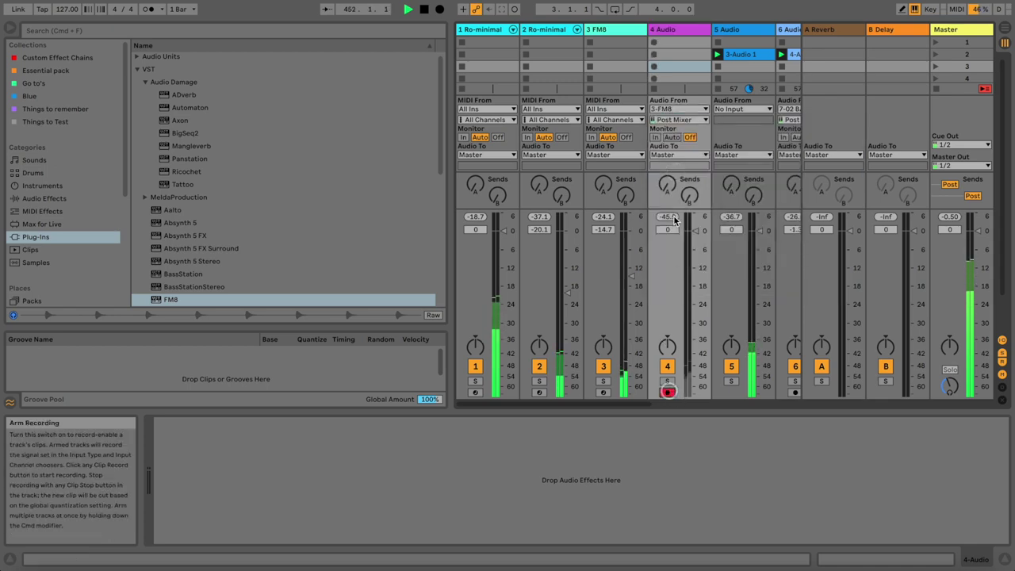
pyautogui.click(654, 66)
pyautogui.click(597, 30)
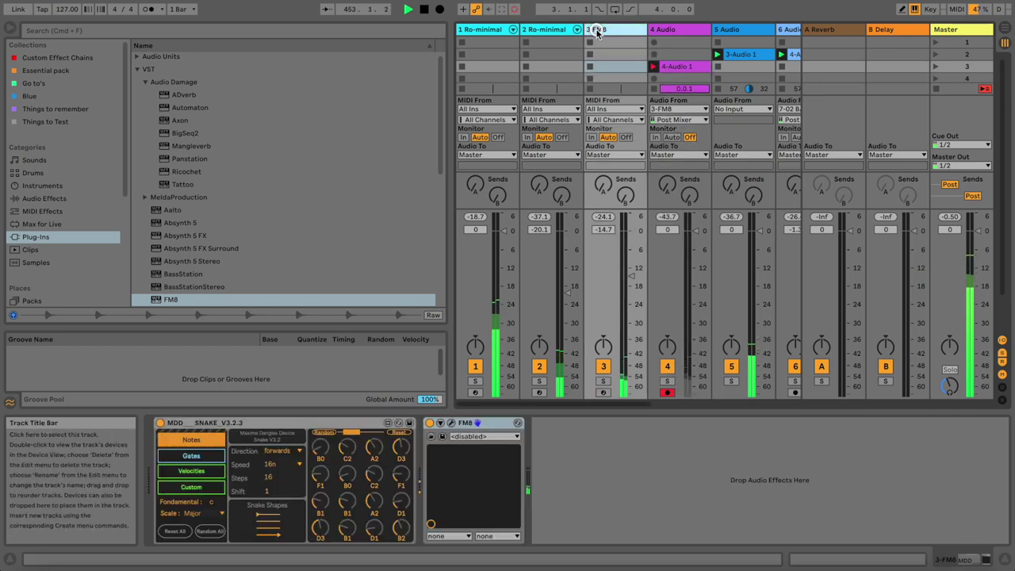
pyautogui.click(673, 66)
pyautogui.press('Delete')
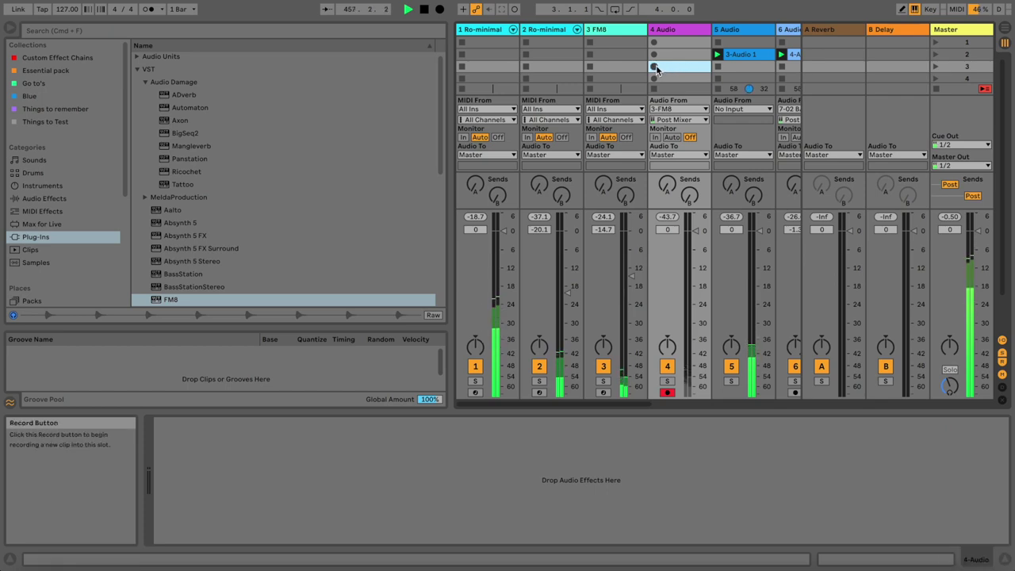
# Start recording FM8 into the third clip slot of the 4 Audio track and open the FM8 window.
pyautogui.click(656, 67)
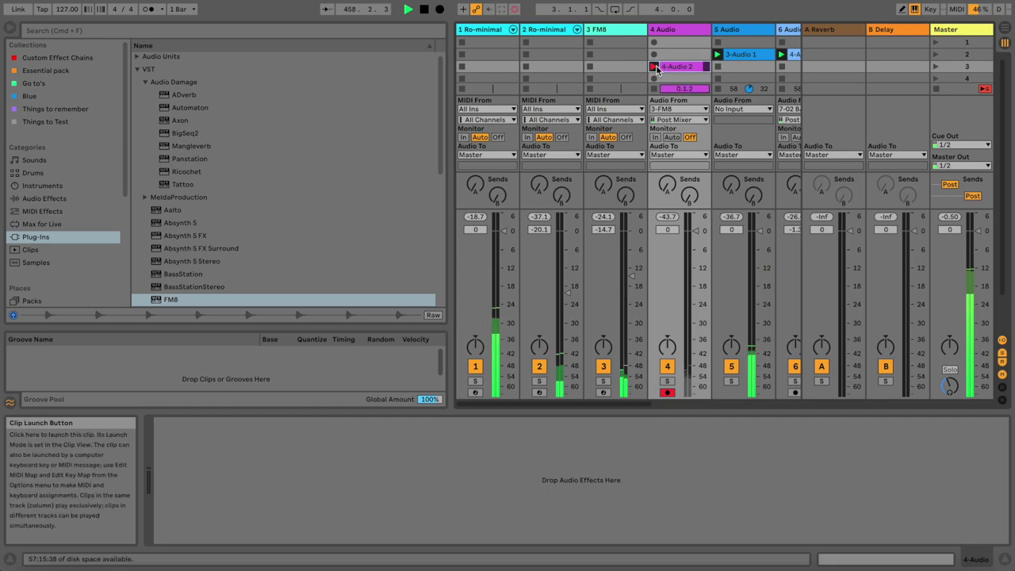
pyautogui.click(617, 67)
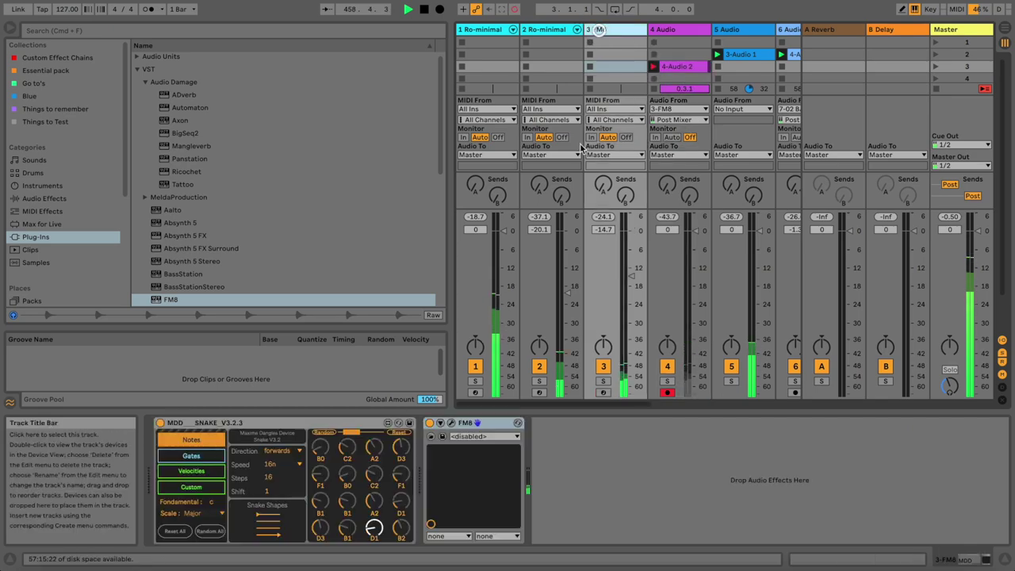
pyautogui.click(452, 424)
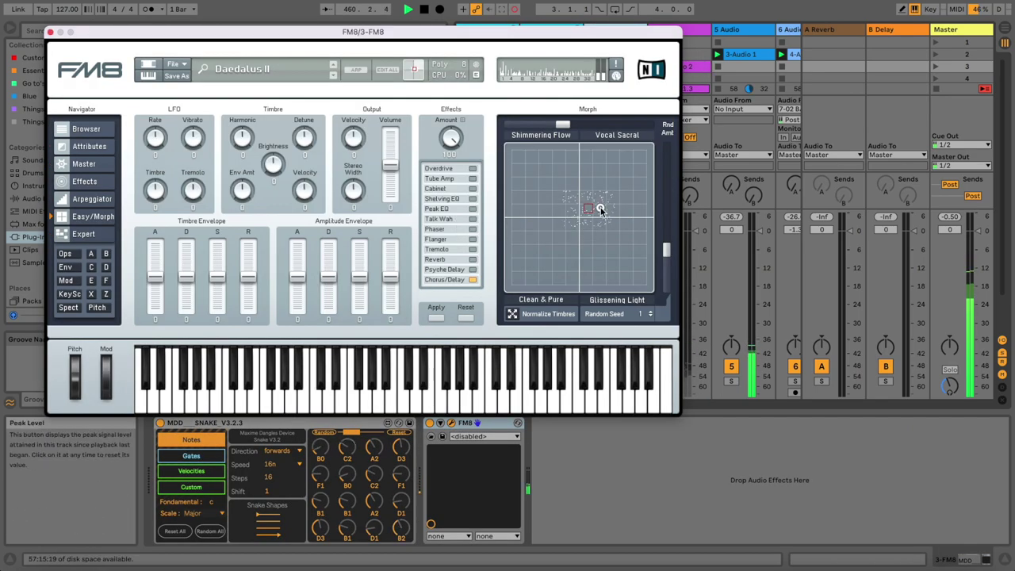
# During the recording, move FM8's morph point slightly upward and raise Brightness to 35 and Harmonic to 26.
pyautogui.moveTo(599, 202); pyautogui.dragTo(599, 198)
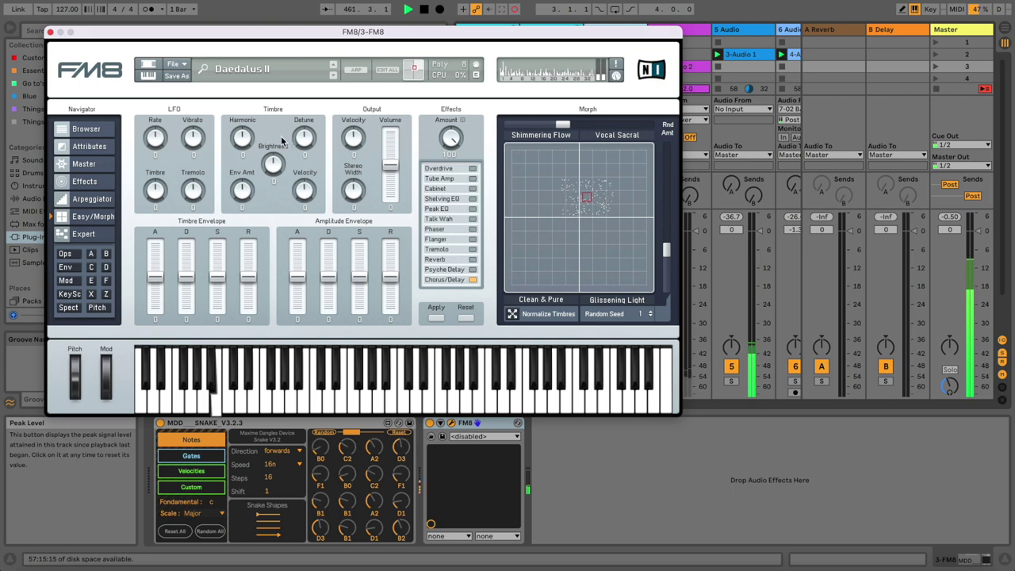
pyautogui.moveTo(270, 162); pyautogui.dragTo(268, 150)
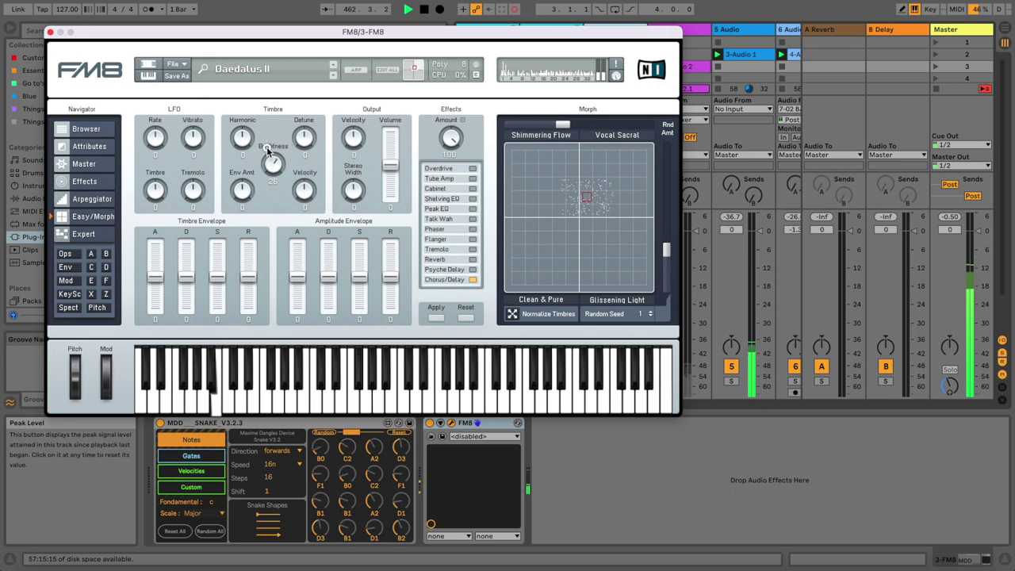
pyautogui.moveTo(268, 152); pyautogui.dragTo(250, 138)
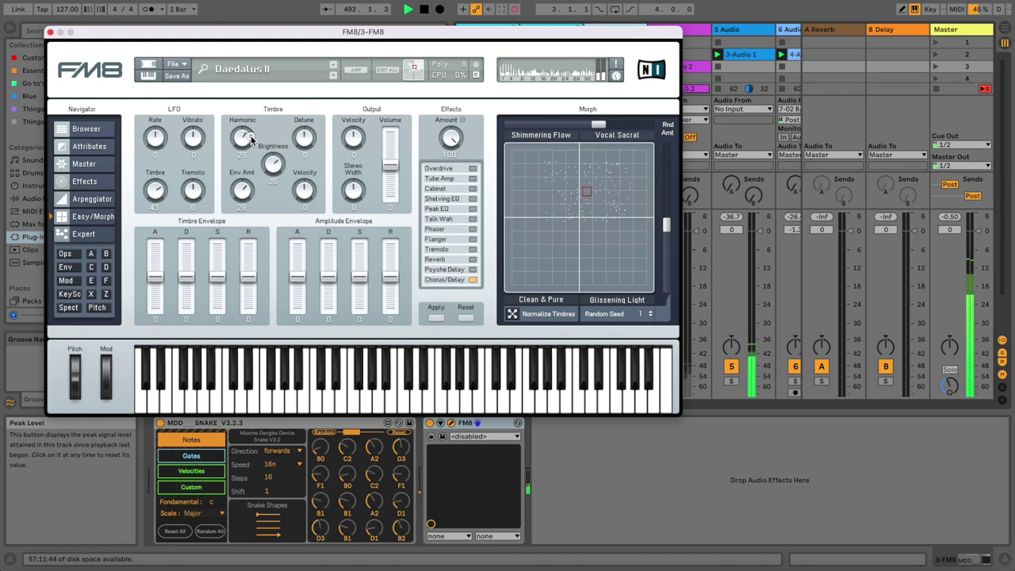
# Switch the Snake sequencer's Gates to the vertical snake shape while recording, and close the FM8 window.
pyautogui.click(450, 423)
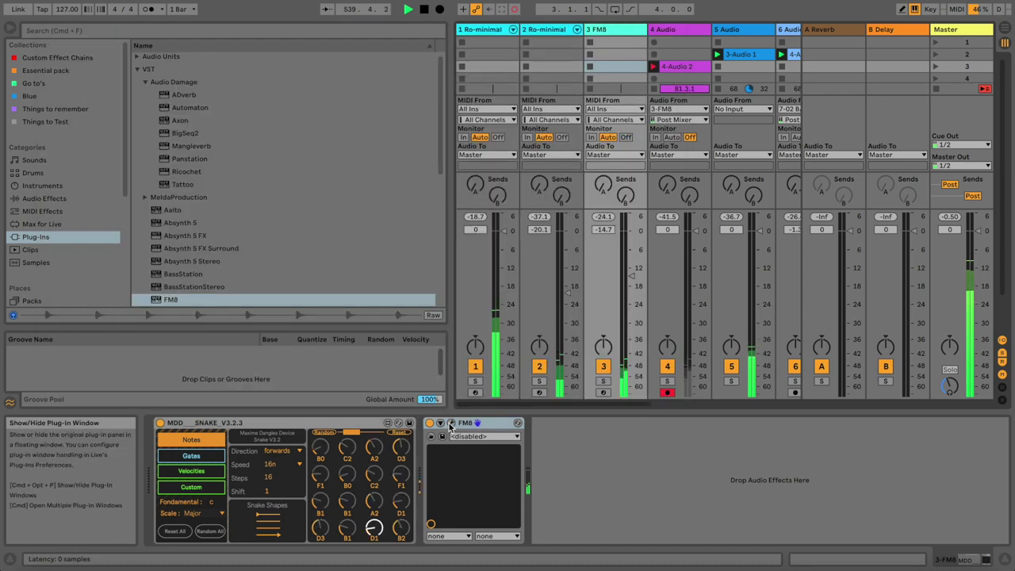
pyautogui.click(450, 423)
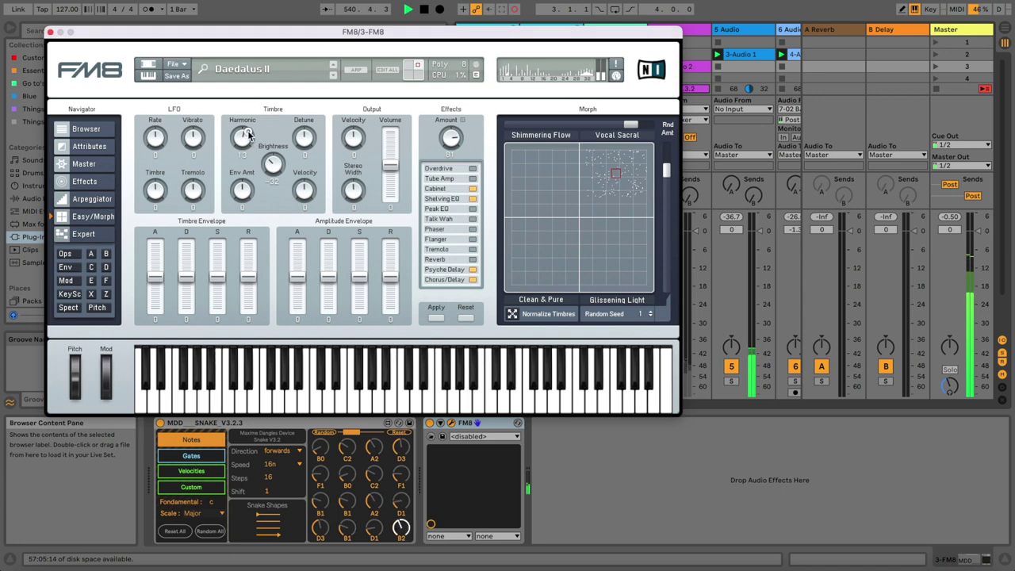
pyautogui.click(208, 457)
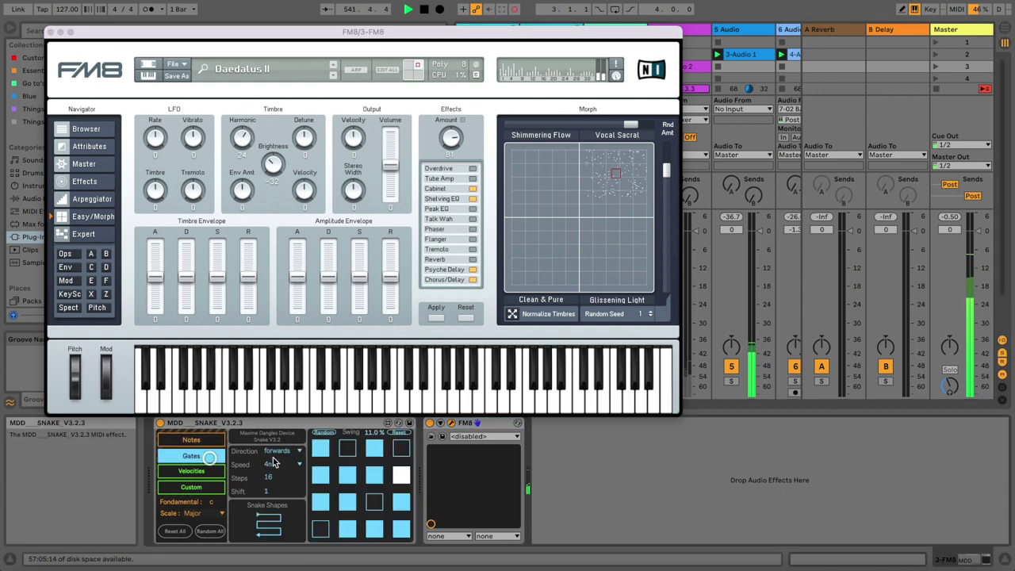
pyautogui.click(277, 526)
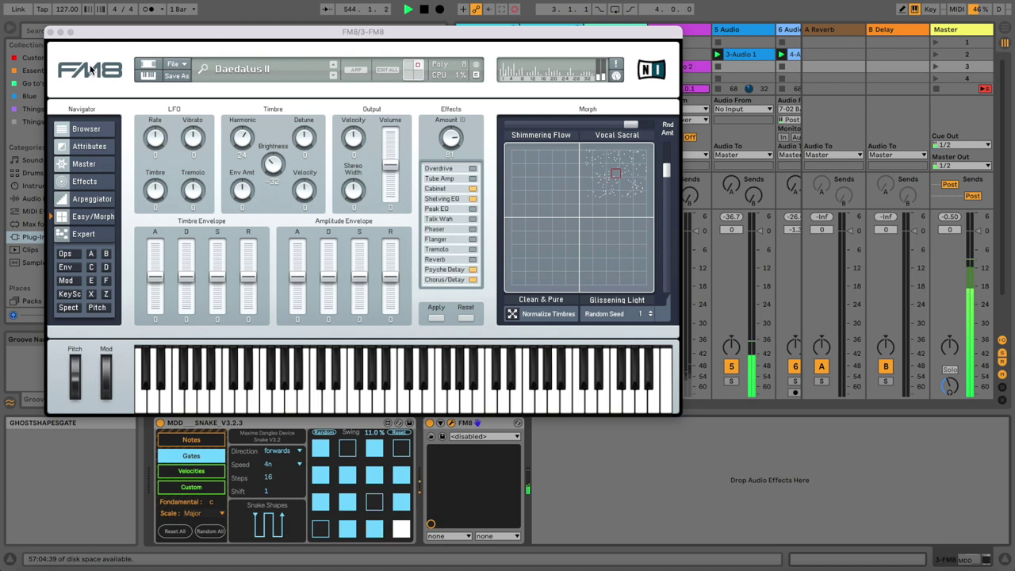
pyautogui.click(50, 32)
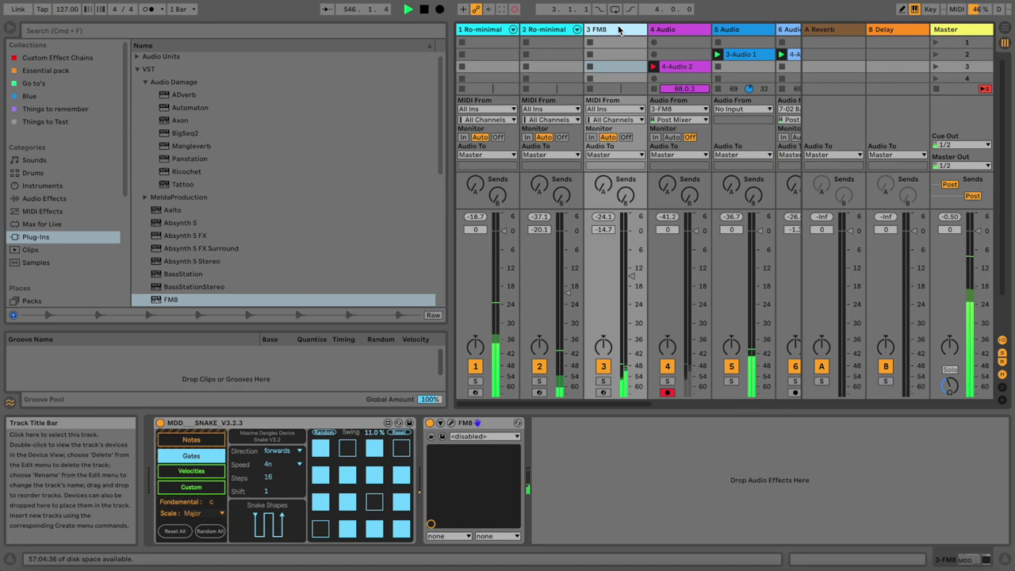
# Duplicate the 3 FM8 track, mute the original, and raise the duplicate's volume to -6.3 dB.
pyautogui.press('super+d')
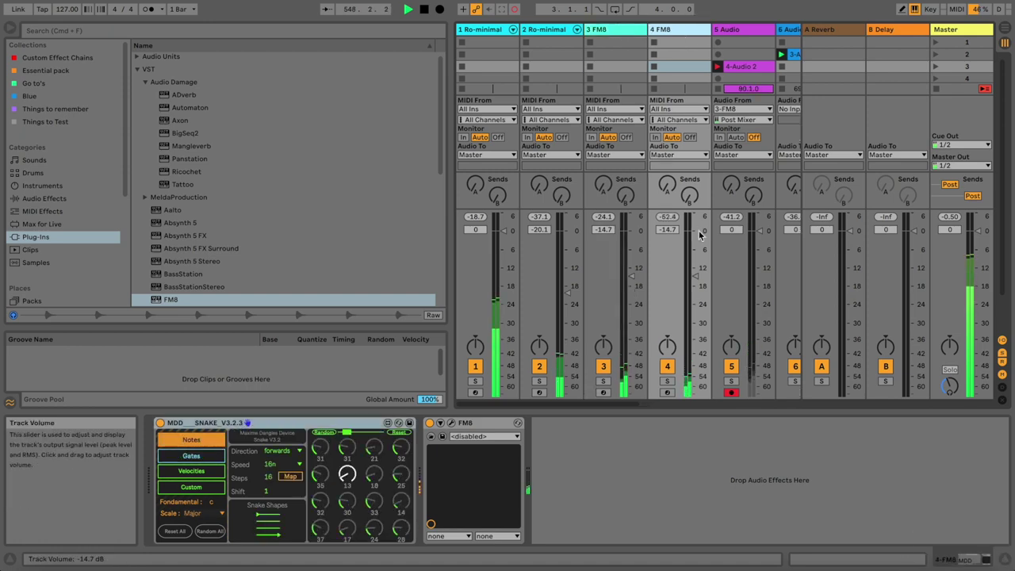
pyautogui.click(603, 366)
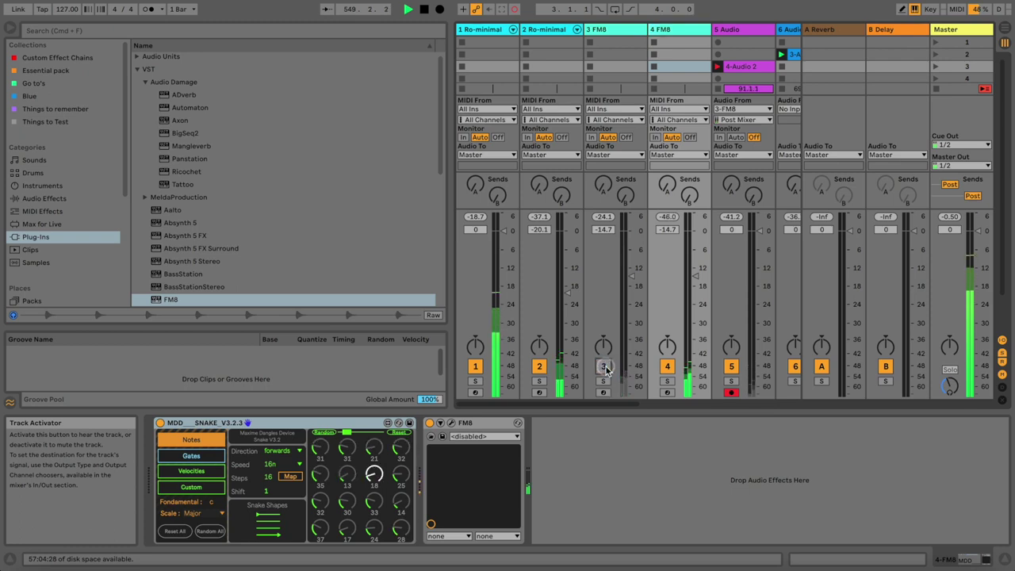
pyautogui.moveTo(693, 276); pyautogui.dragTo(690, 272)
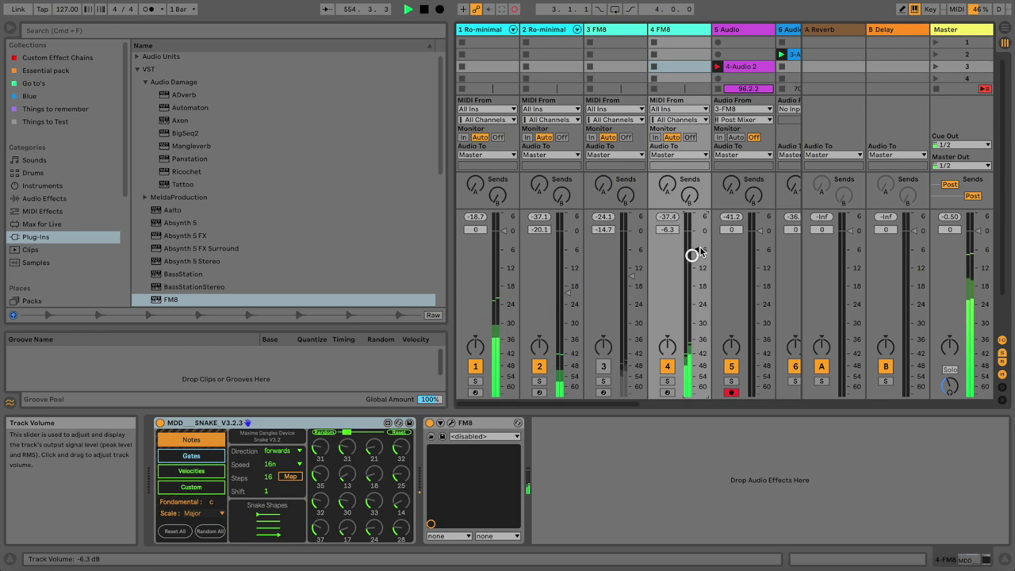
# Set Harmonic to 11 and raise Brightness to 5 in the duplicated track's FM8, and close its window.
pyautogui.click(451, 423)
pyautogui.moveTo(238, 146); pyautogui.dragTo(242, 139)
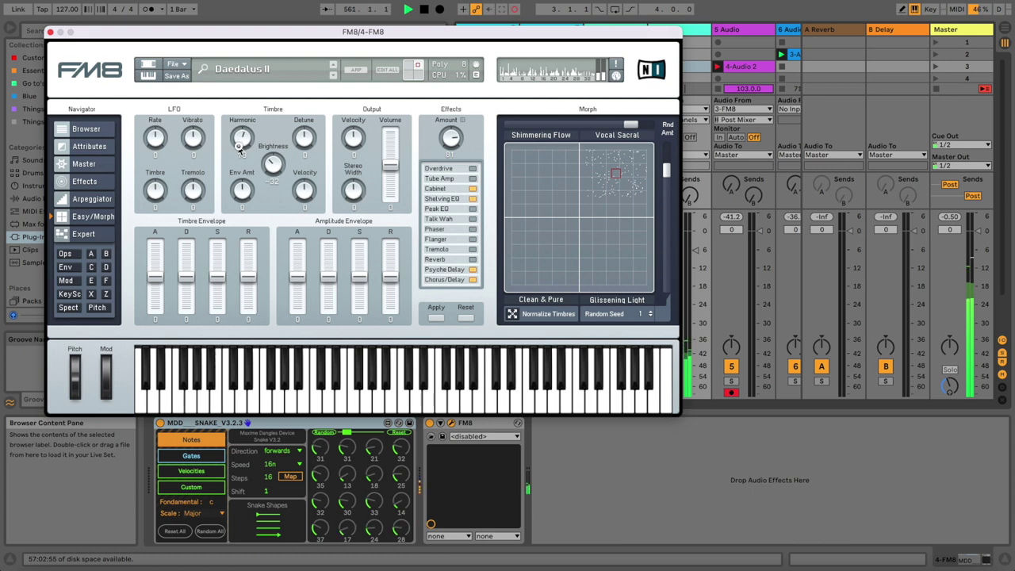
pyautogui.moveTo(274, 169); pyautogui.dragTo(275, 166)
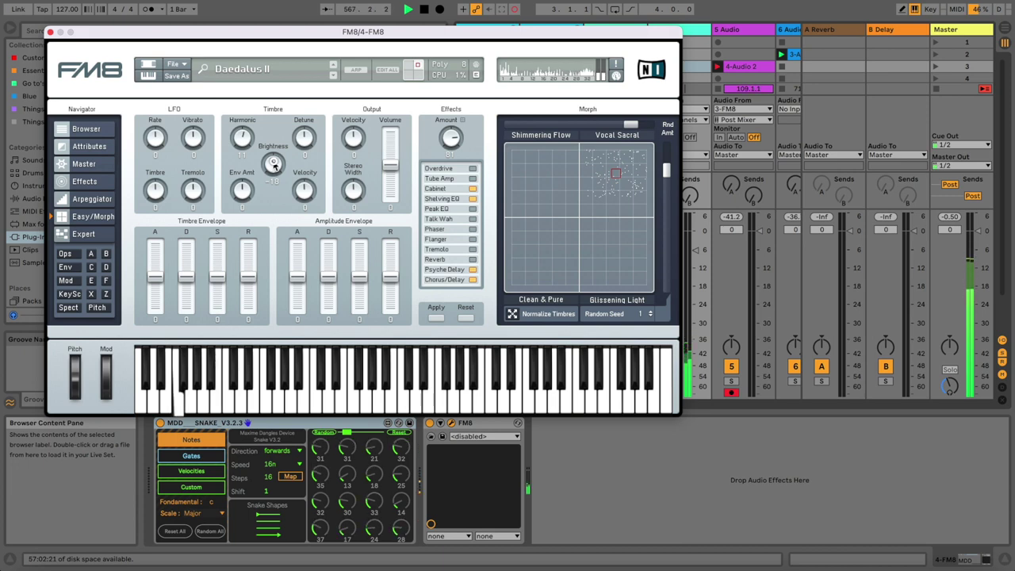
pyautogui.moveTo(274, 165); pyautogui.dragTo(274, 162)
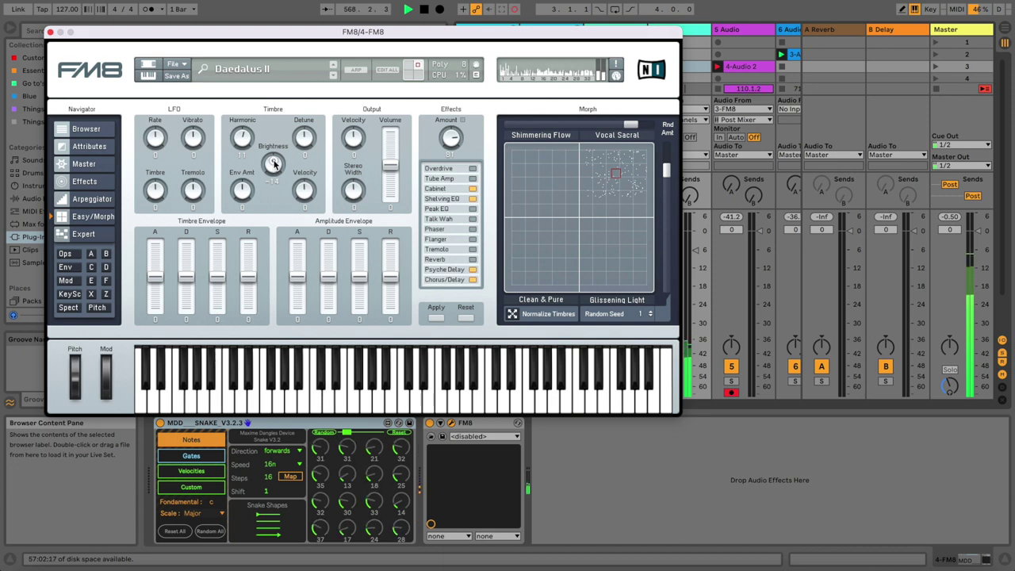
pyautogui.scroll(5, 273, 163)
pyautogui.scroll(2, 273, 162)
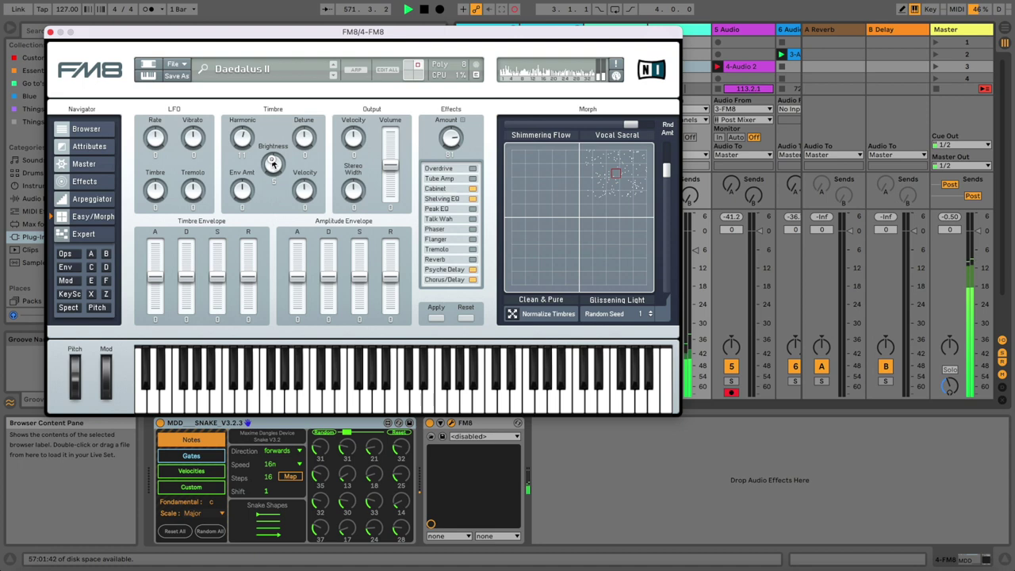
pyautogui.scroll(2, 273, 162)
pyautogui.scroll(-1, 273, 163)
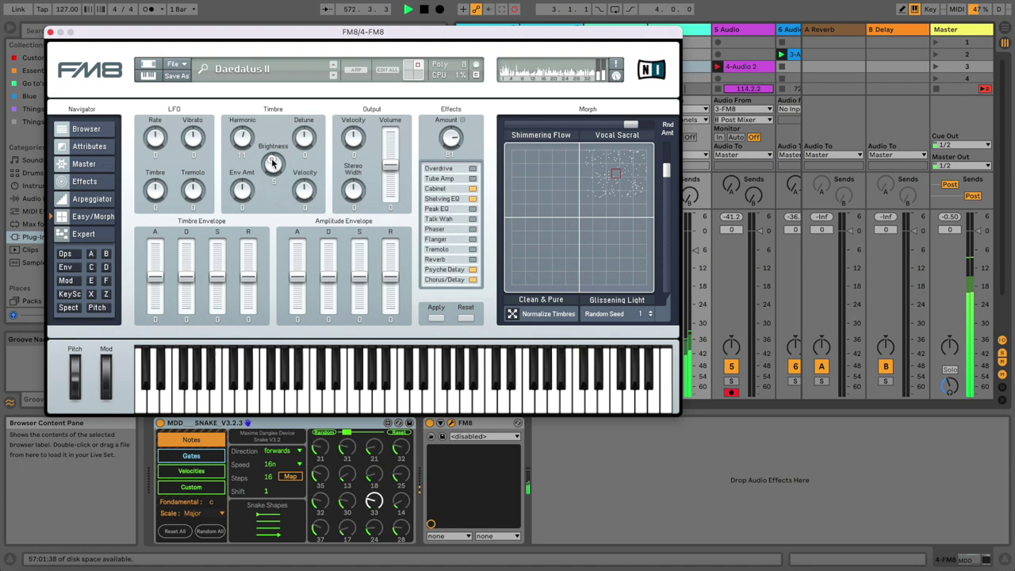
pyautogui.click(50, 32)
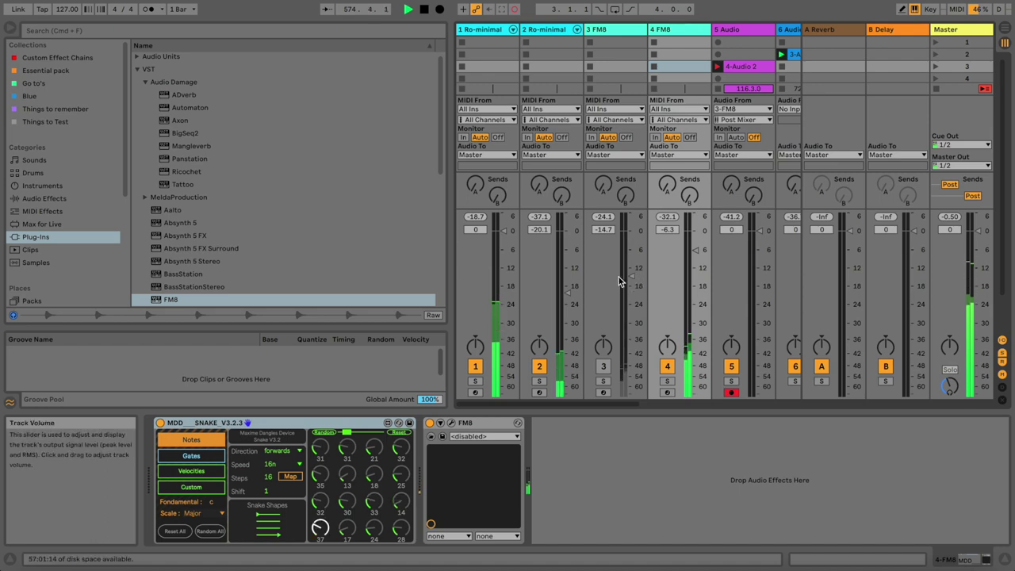
# Lower the 4 FM8 track's volume to -11.1 dB, raise FM8's Brightness further, and dismiss the time limit notice.
pyautogui.moveTo(692, 252); pyautogui.dragTo(692, 266)
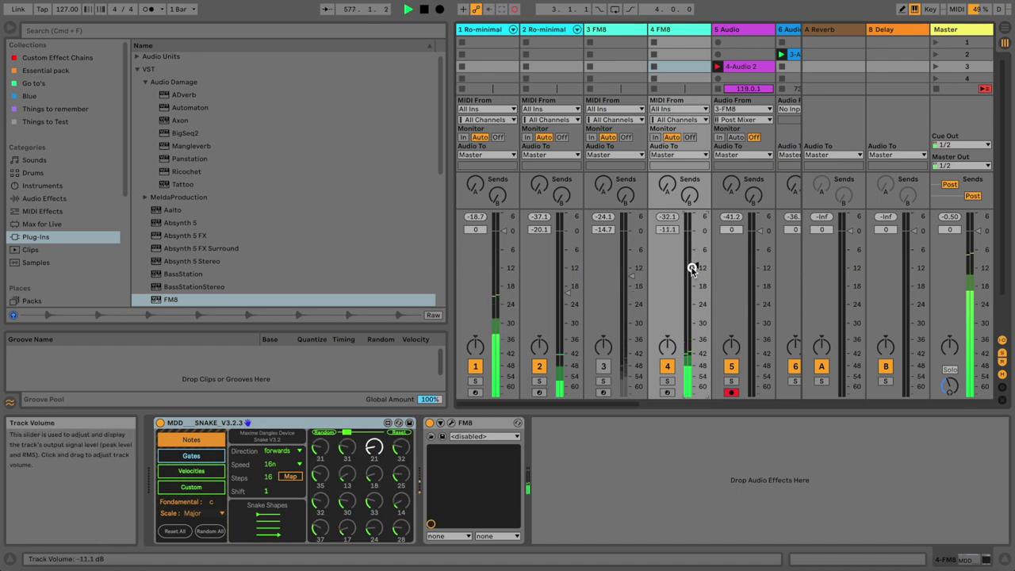
pyautogui.click(451, 423)
pyautogui.moveTo(279, 162); pyautogui.dragTo(278, 158)
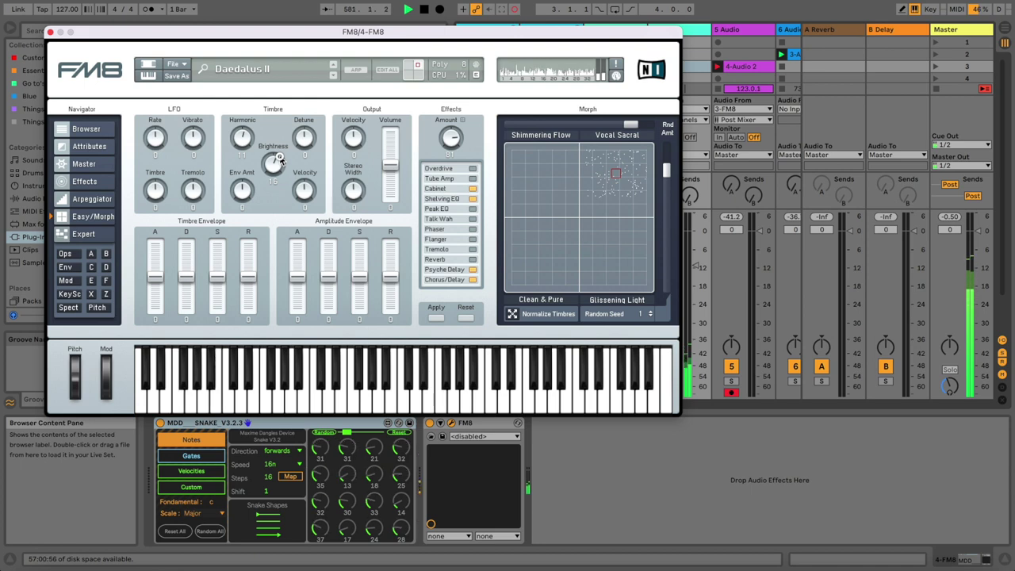
pyautogui.moveTo(280, 158); pyautogui.dragTo(281, 155)
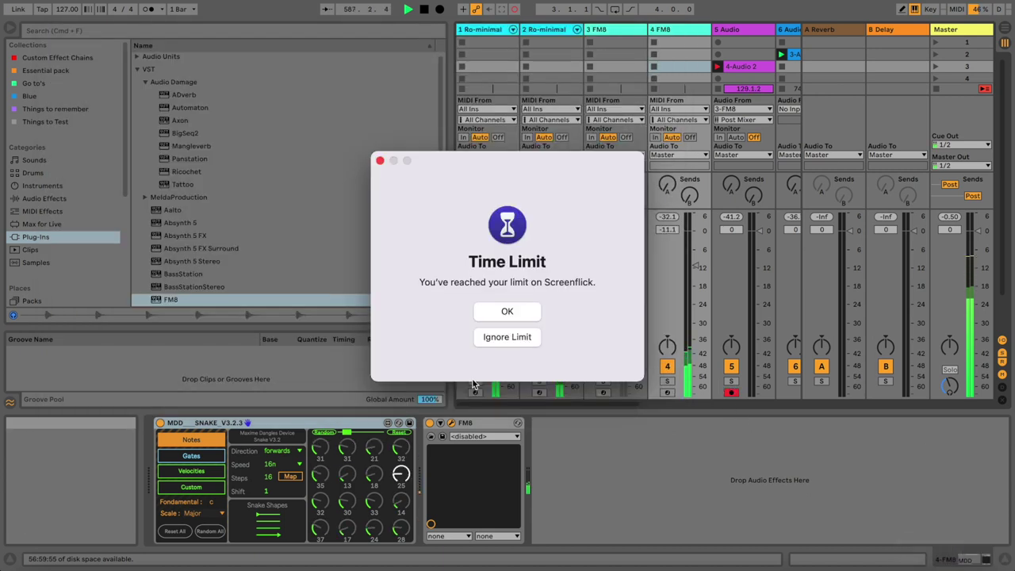
pyautogui.click(504, 337)
pyautogui.click(507, 332)
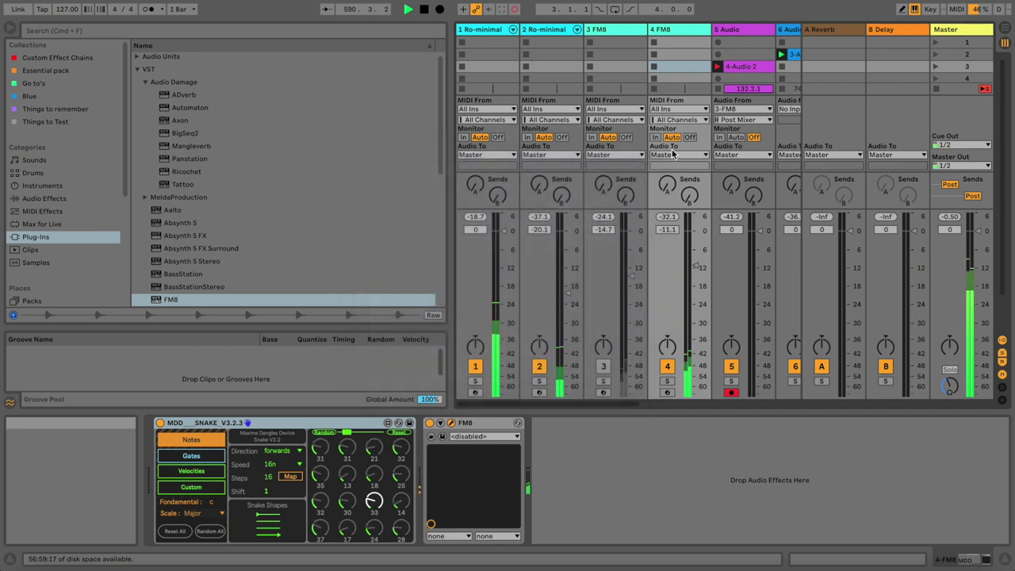
# Reopen FM8 and set Brightness to 41, Detune to 2 and the timbre Velocity to 16.
pyautogui.click(451, 423)
pyautogui.moveTo(279, 170); pyautogui.dragTo(275, 183)
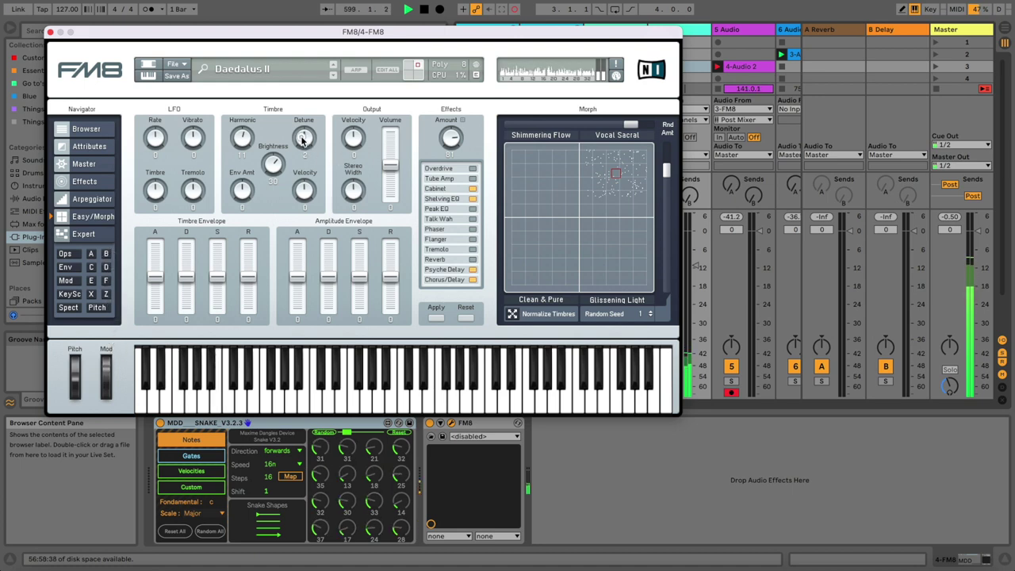
pyautogui.moveTo(272, 165); pyautogui.dragTo(272, 162)
pyautogui.moveTo(301, 194); pyautogui.dragTo(300, 182)
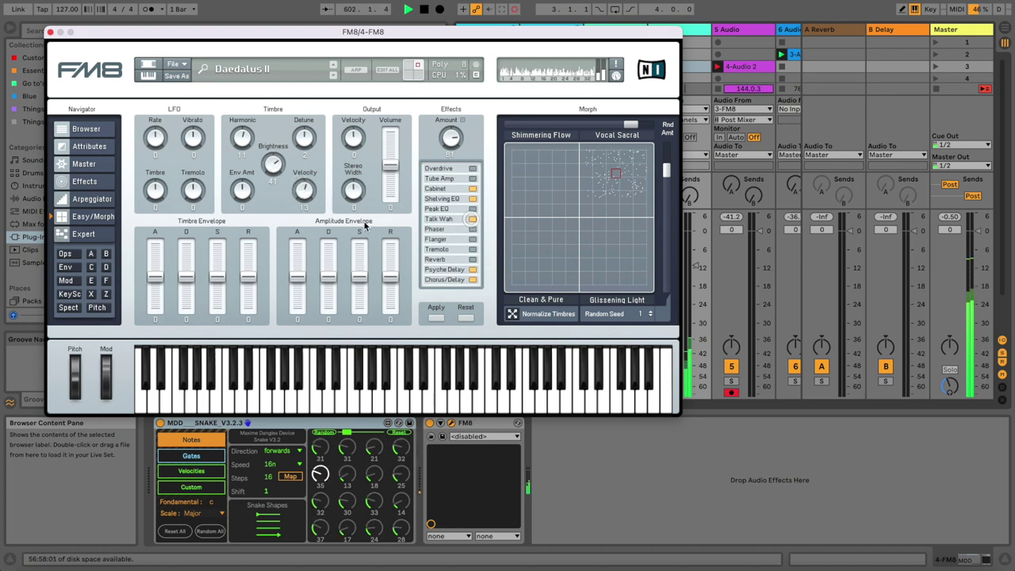
pyautogui.moveTo(303, 197); pyautogui.dragTo(304, 194)
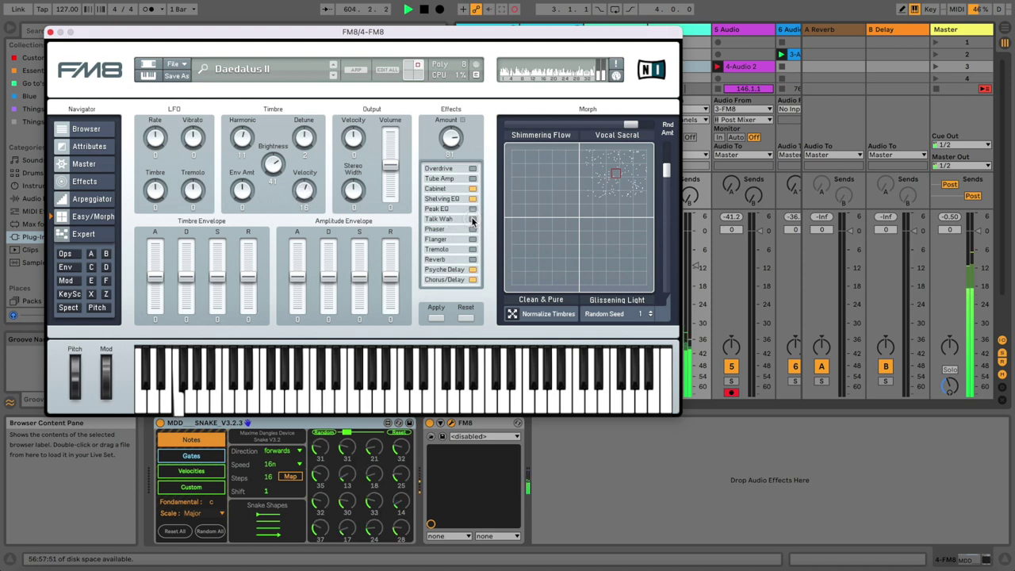
pyautogui.click(472, 168)
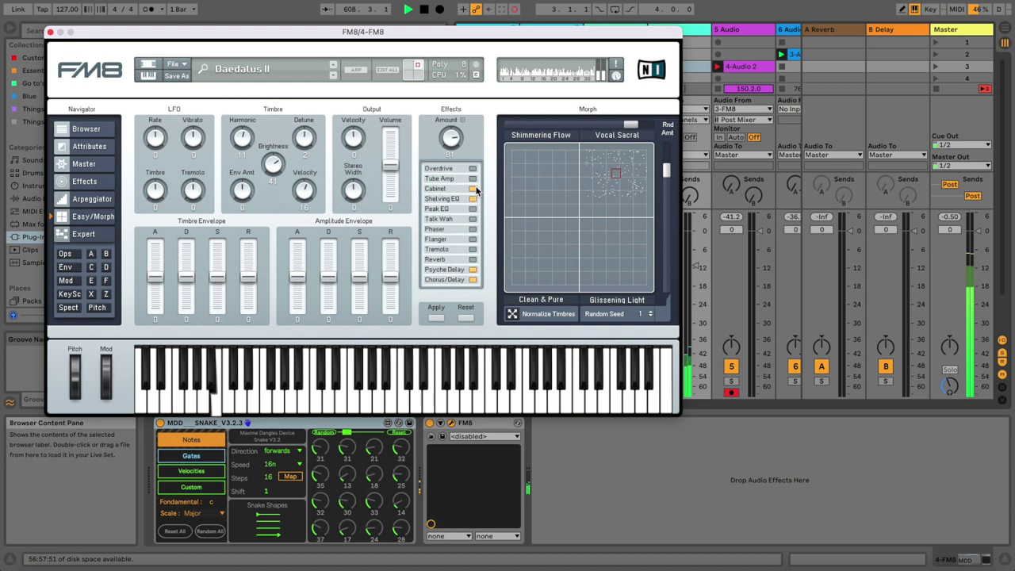
# Sweep FM8's Brightness down to -41 and back up to 1, and set Env Amt to 38 and Harmonic to 13.
pyautogui.moveTo(273, 164); pyautogui.dragTo(276, 202)
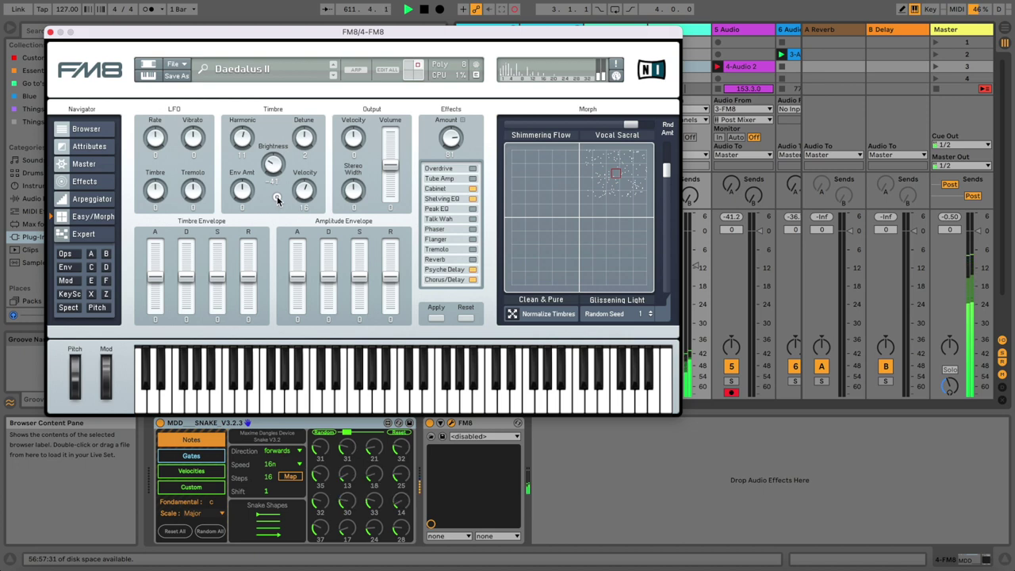
pyautogui.moveTo(277, 199); pyautogui.dragTo(275, 182)
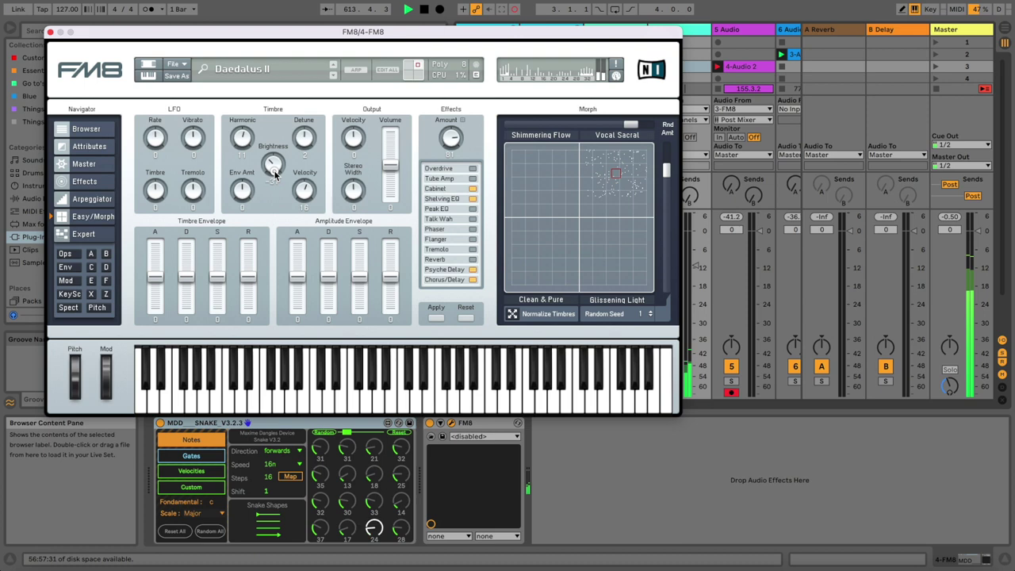
pyautogui.moveTo(278, 165); pyautogui.dragTo(253, 147)
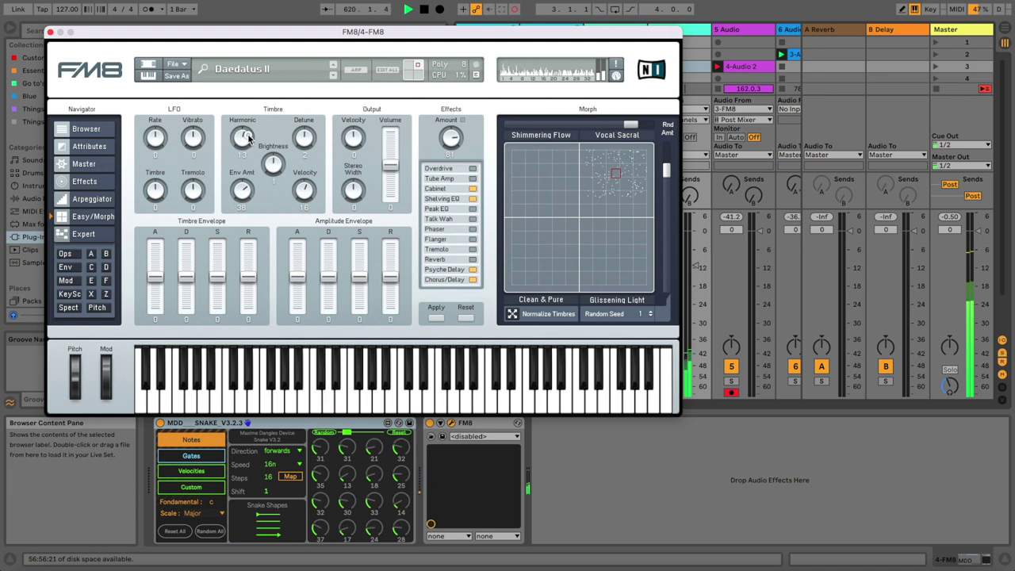
# Vary FM8's Harmonic, drop Env Amt to -19, and bring Brightness down to -7.
pyautogui.moveTo(267, 162); pyautogui.dragTo(241, 142)
pyautogui.moveTo(279, 170)
pyautogui.mouseDown()
pyautogui.moveTo(245, 132)
pyautogui.moveTo(275, 168)
pyautogui.mouseUp()
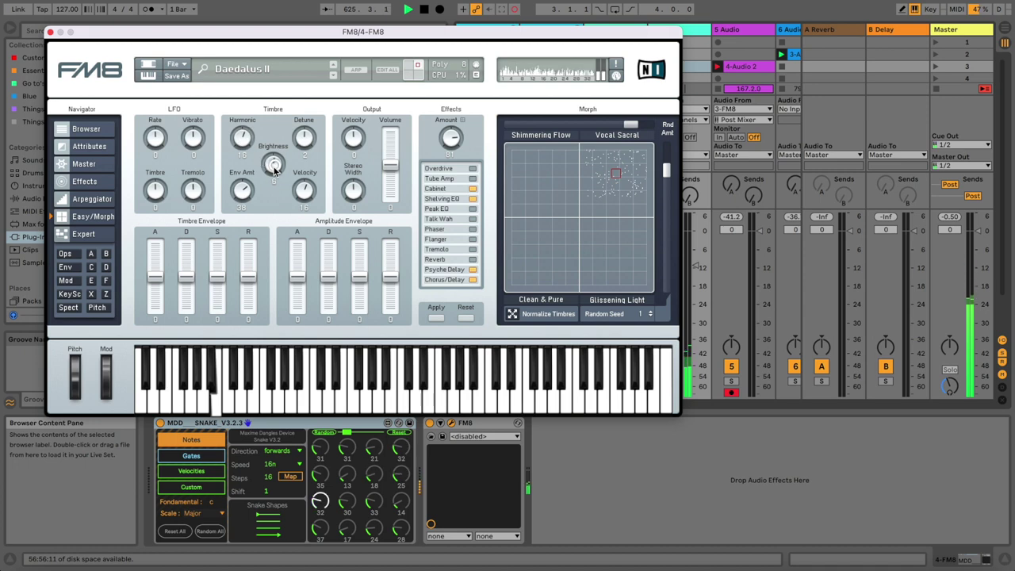
pyautogui.moveTo(247, 204); pyautogui.dragTo(241, 146)
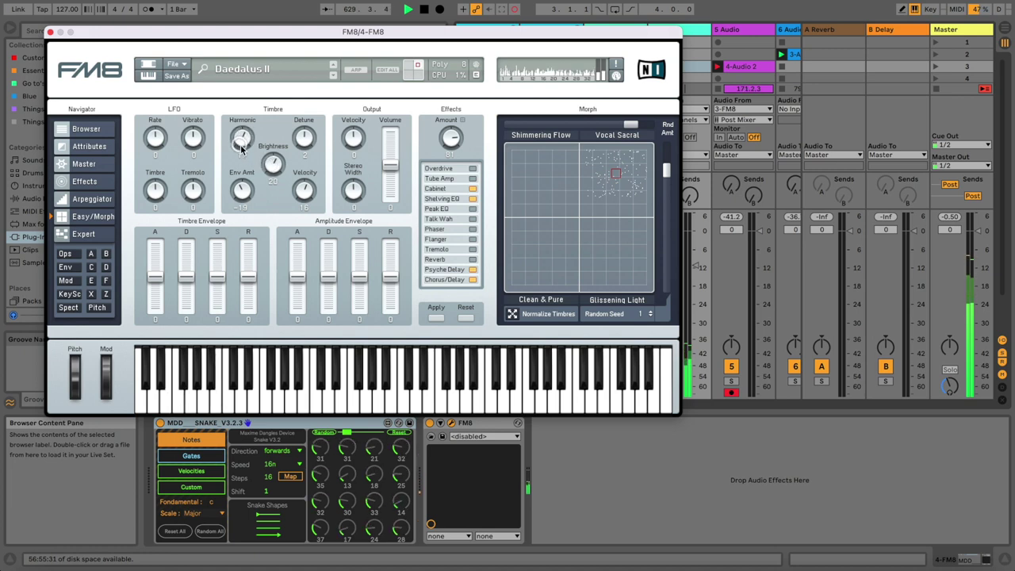
pyautogui.moveTo(272, 164); pyautogui.dragTo(275, 198)
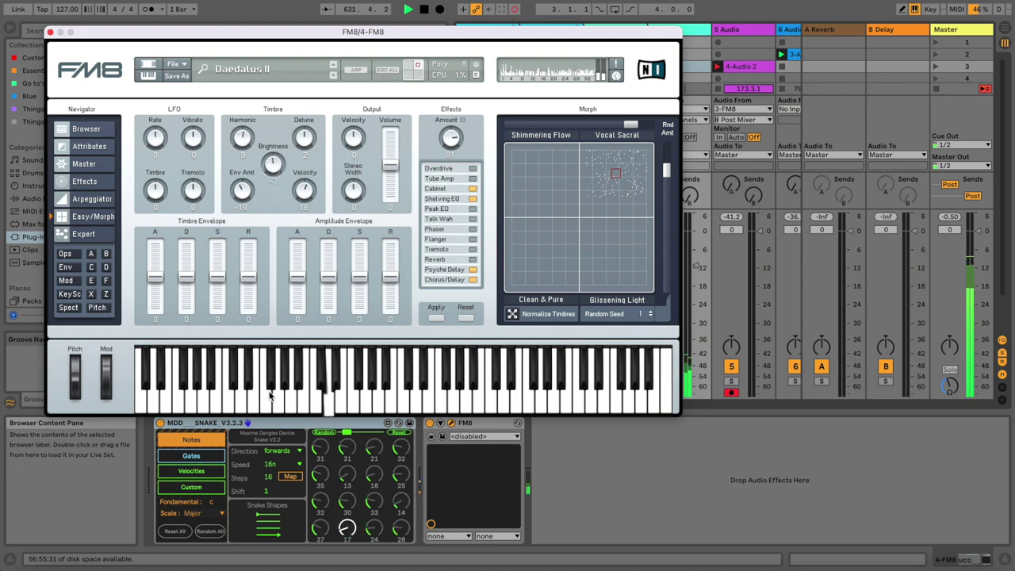
# Switch Snake's Gates to the horizontal snake shape, set FM8's Harmonic to -46 and Brightness to -22, and close FM8.
pyautogui.click(219, 457)
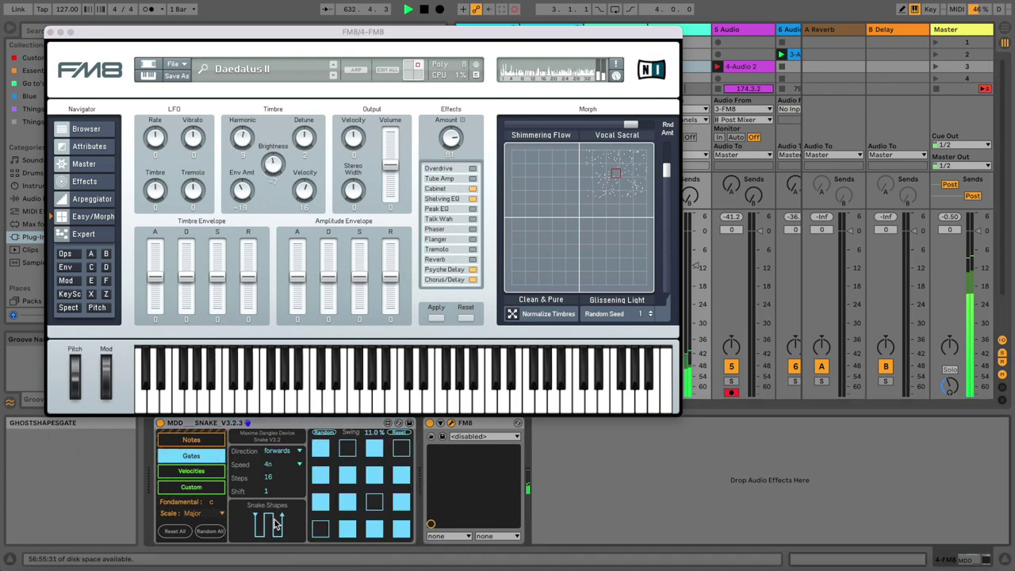
pyautogui.moveTo(248, 139); pyautogui.dragTo(248, 133)
pyautogui.moveTo(274, 168); pyautogui.dragTo(276, 184)
pyautogui.moveTo(243, 140); pyautogui.dragTo(243, 180)
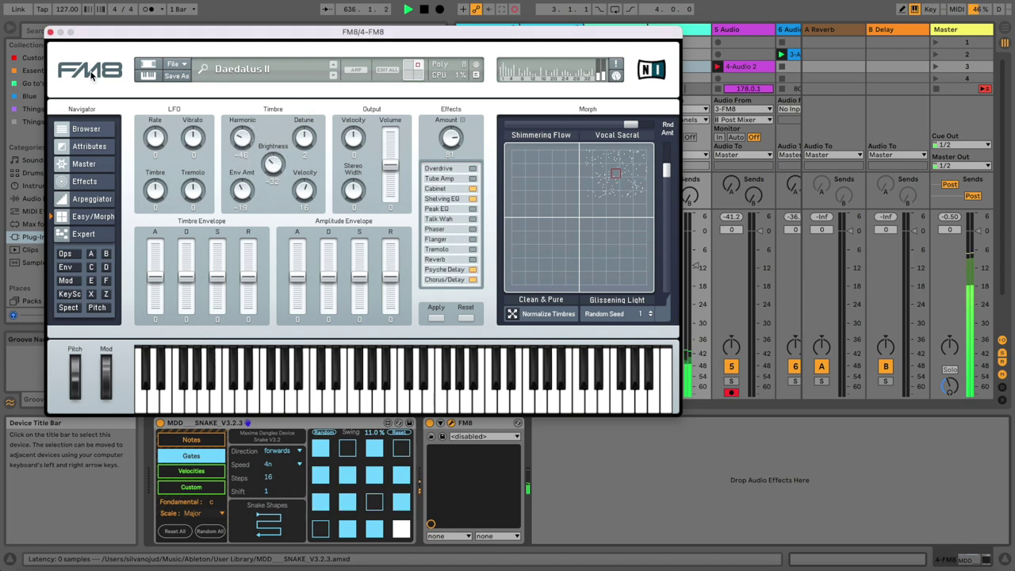
pyautogui.click(50, 31)
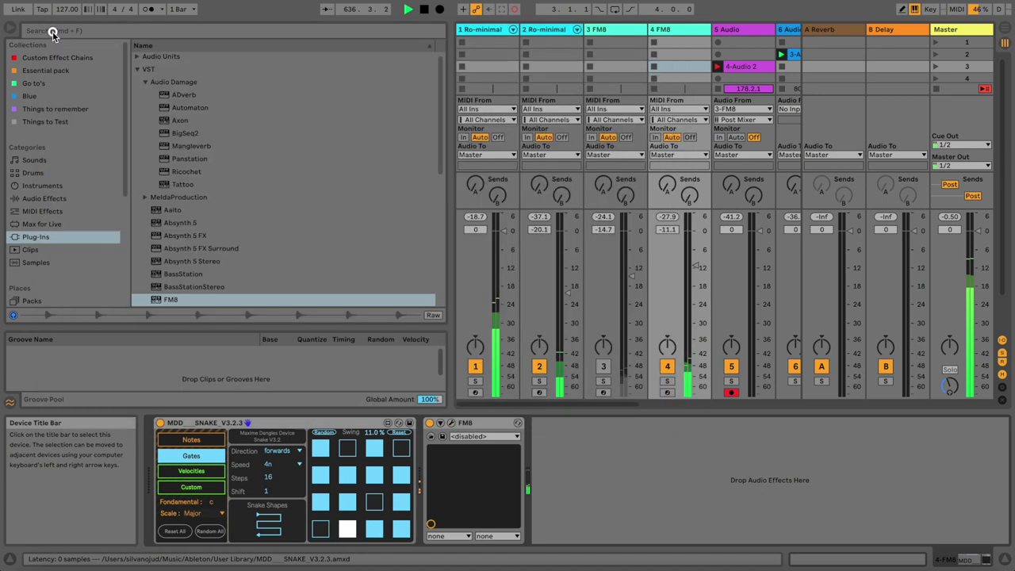
# Stop recording, open the 4-Audio 2 clip, raise its gain to 9.50 dB, and lower the 5 Audio track to -7.2 dB.
pyautogui.click(716, 89)
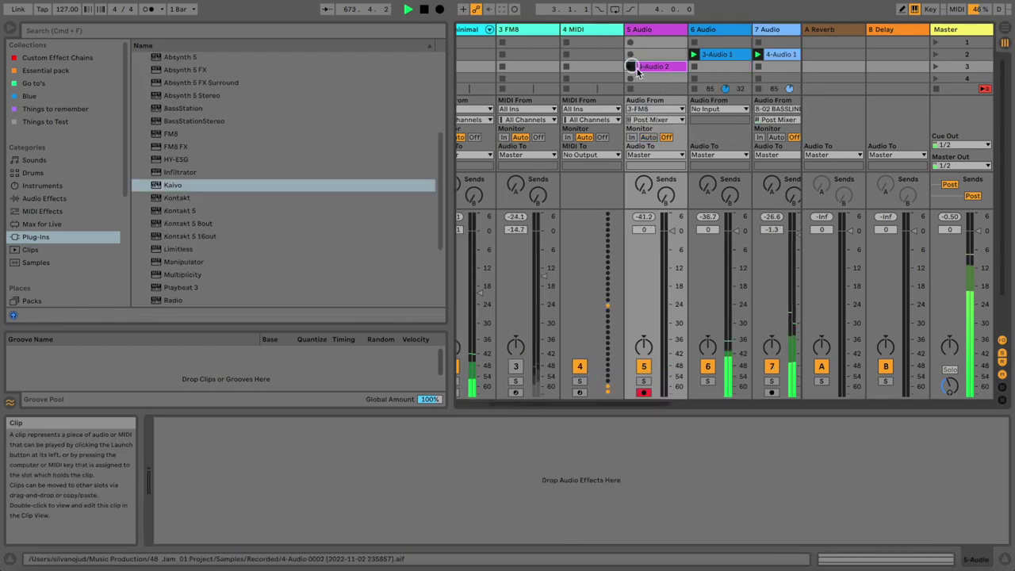
pyautogui.doubleClick(638, 69)
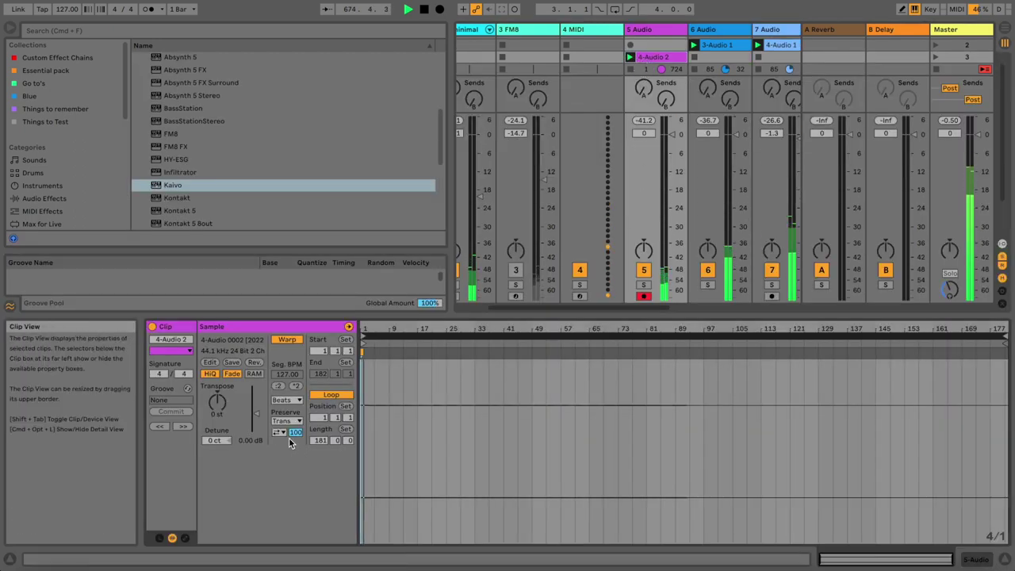
pyautogui.moveTo(252, 414); pyautogui.dragTo(242, 410)
pyautogui.moveTo(402, 328); pyautogui.dragTo(403, 325)
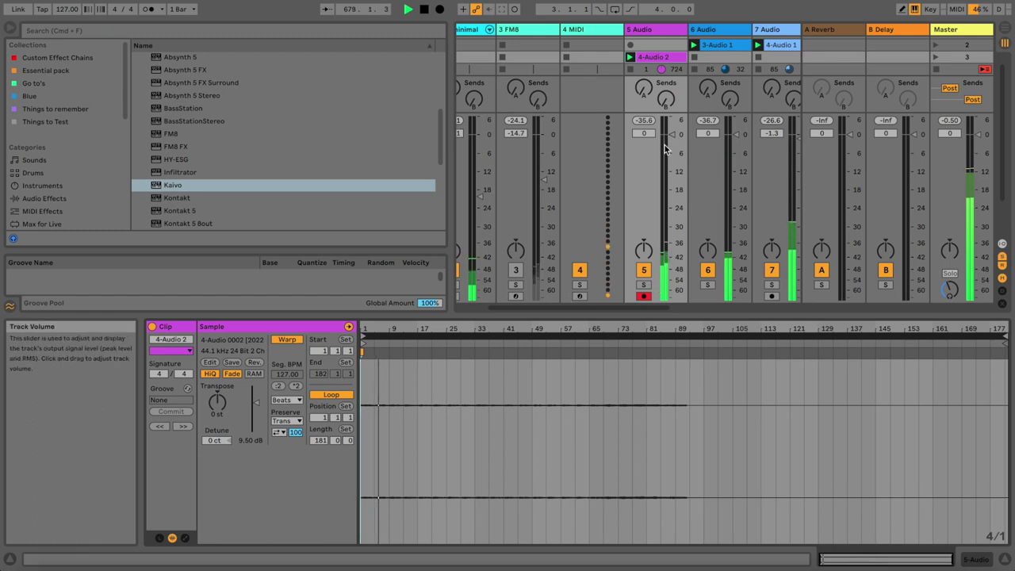
pyautogui.moveTo(671, 135); pyautogui.dragTo(671, 156)
# Group Raum and BigSeq2 on the 11 Audio track into an audio effect rack and copy the rack onto the 5 Audio track.
pyautogui.moveTo(623, 309); pyautogui.dragTo(811, 310)
pyautogui.click(609, 32)
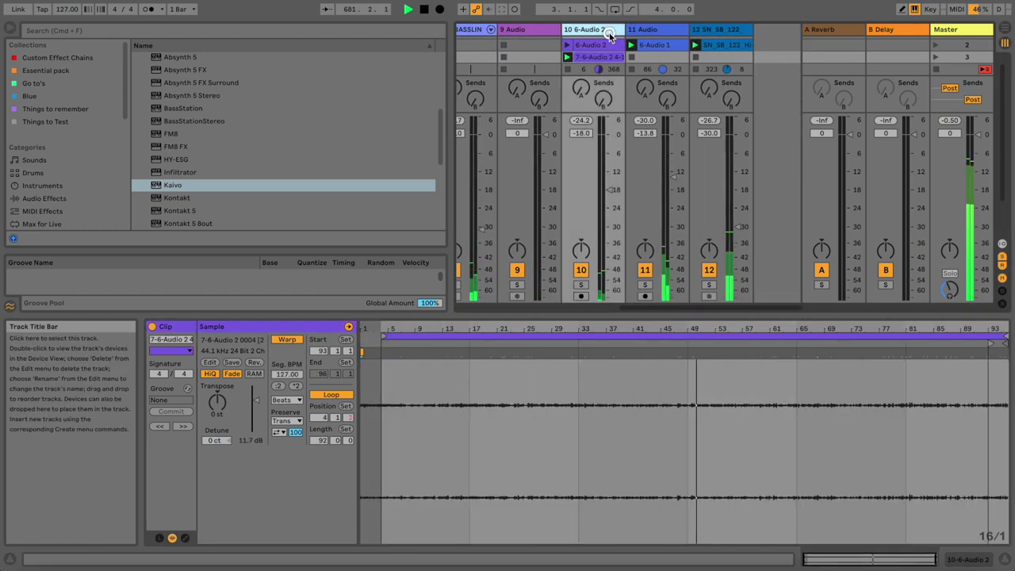
pyautogui.click(636, 31)
pyautogui.doubleClick(637, 30)
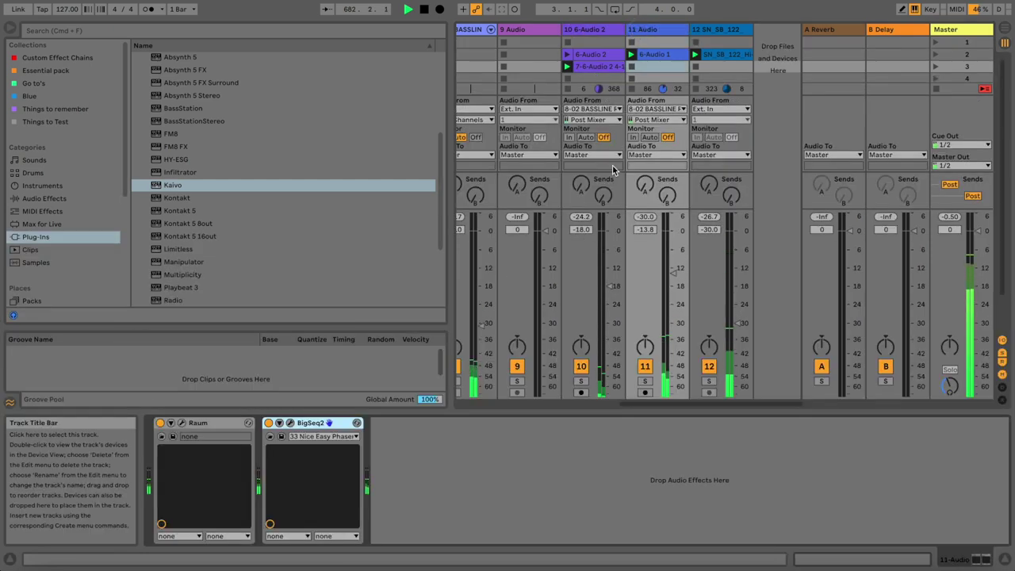
pyautogui.keyDown('shift'); pyautogui.click(213, 423); pyautogui.keyUp('shift')
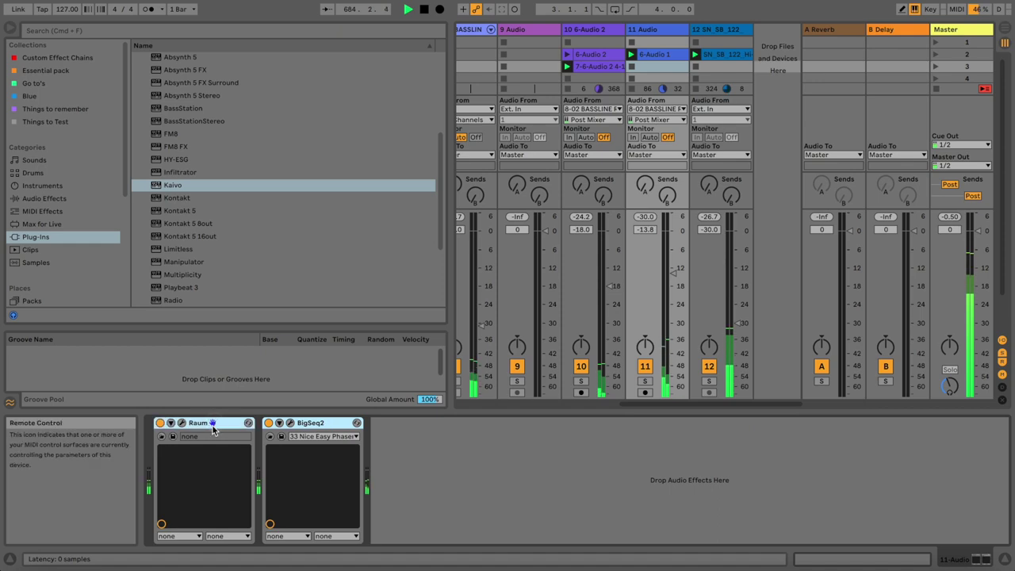
pyautogui.press('super+g')
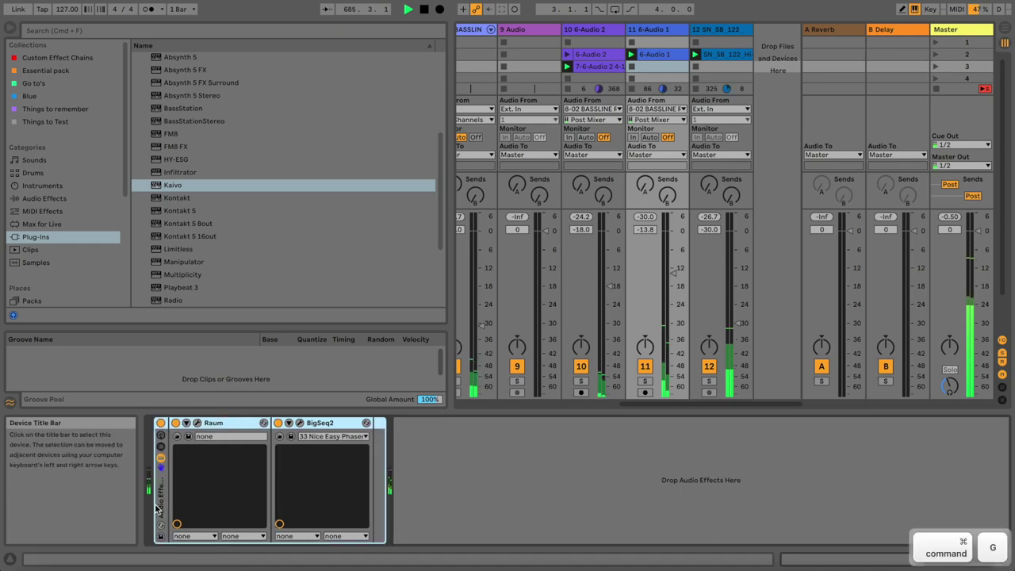
pyautogui.press('super+c')
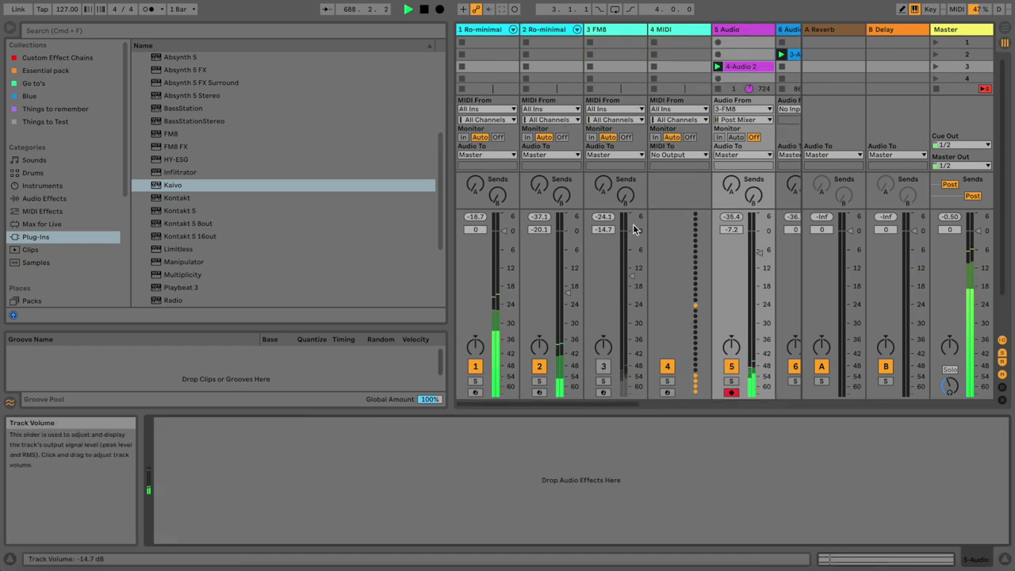
pyautogui.press('super+v')
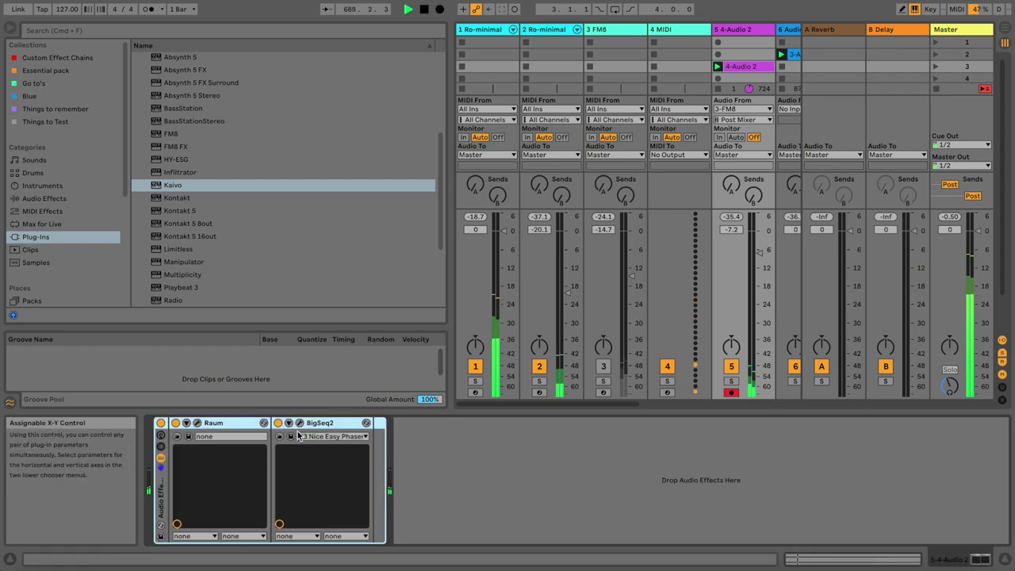
# Solo the 4-Audio 2 track, try BigSeq2's 27 Panfilter and 13 Low Pass Gate 1 presets, and bypass BigSeq2.
pyautogui.click(333, 436)
pyautogui.click(325, 294)
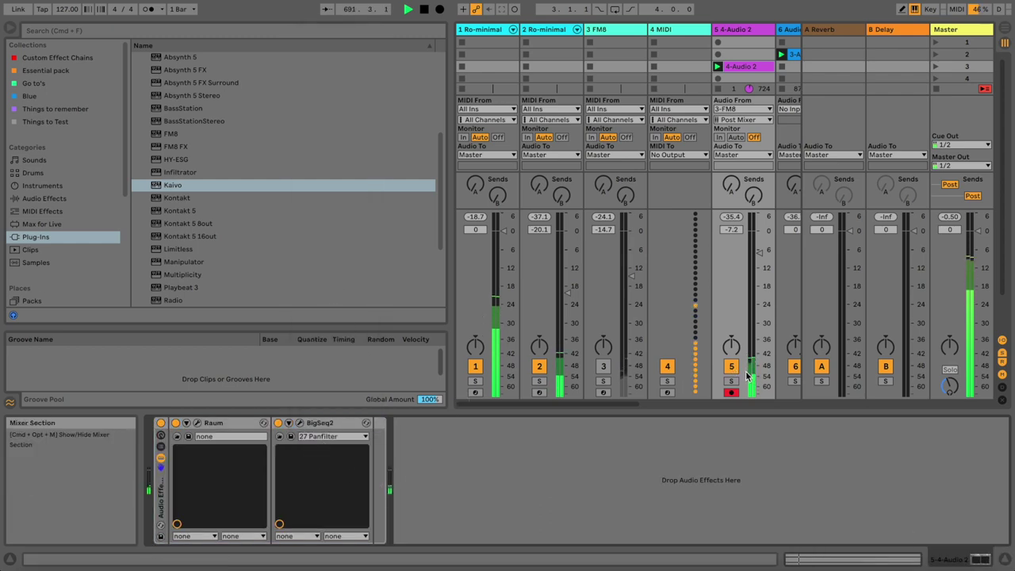
pyautogui.click(731, 380)
pyautogui.click(280, 437)
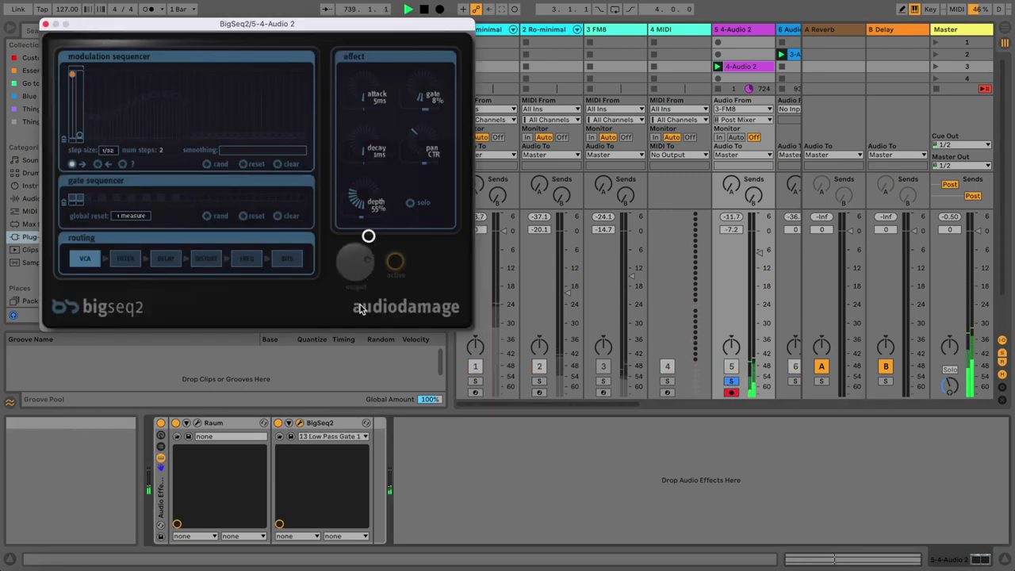
pyautogui.click(278, 424)
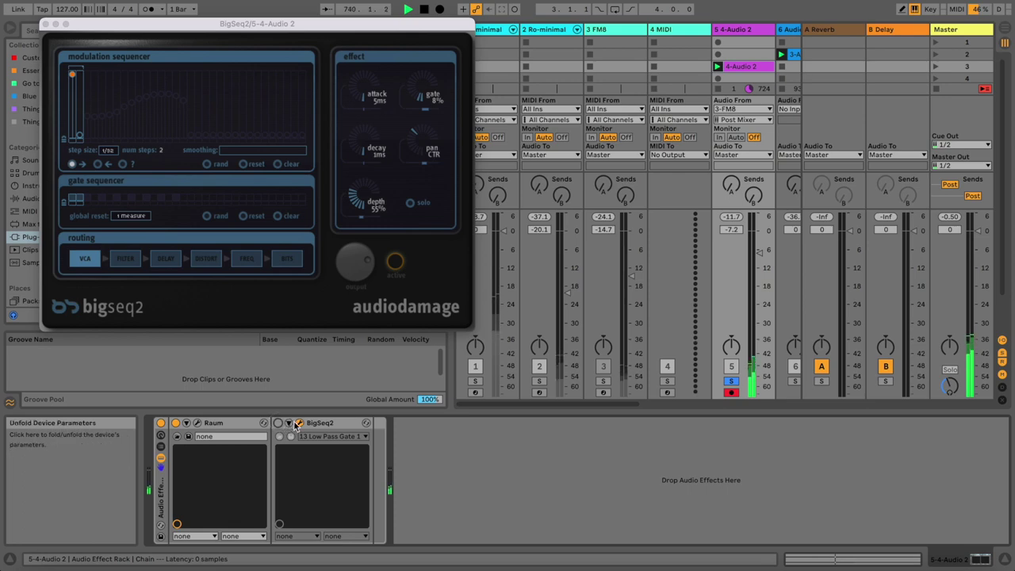
# Open Raum on the 4-Audio 2 track, audition Fuzzy Tissue, Guitar Reverse and Ice Cave, and load the Weird Metal preset.
pyautogui.click(196, 424)
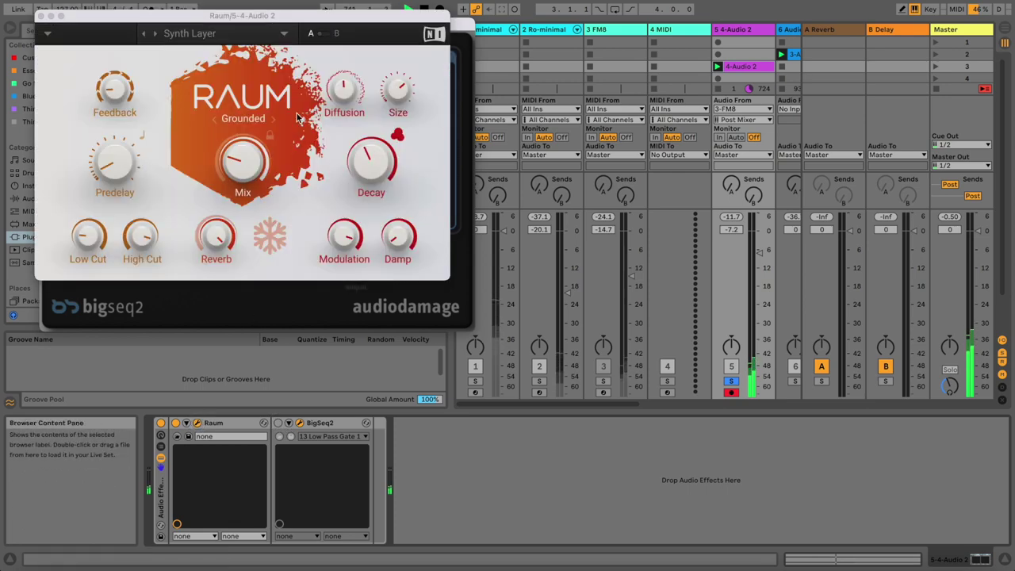
pyautogui.click(228, 35)
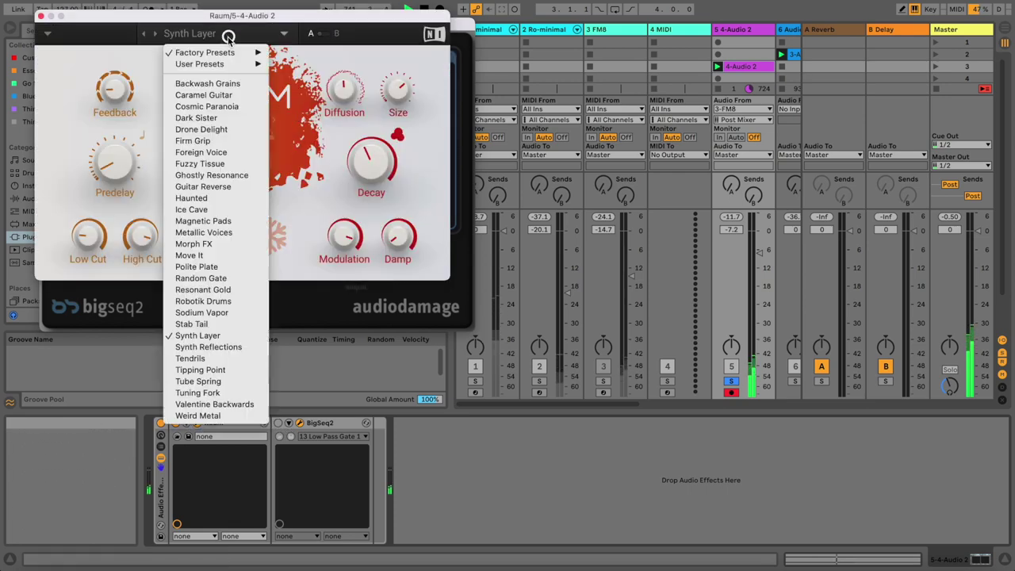
pyautogui.click(218, 163)
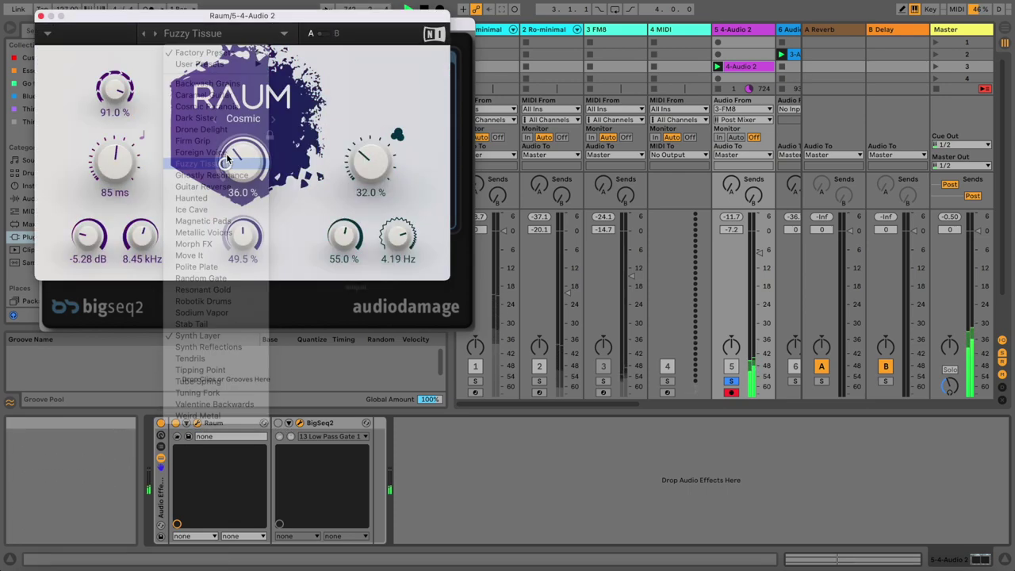
pyautogui.click(155, 34)
pyautogui.click(156, 34)
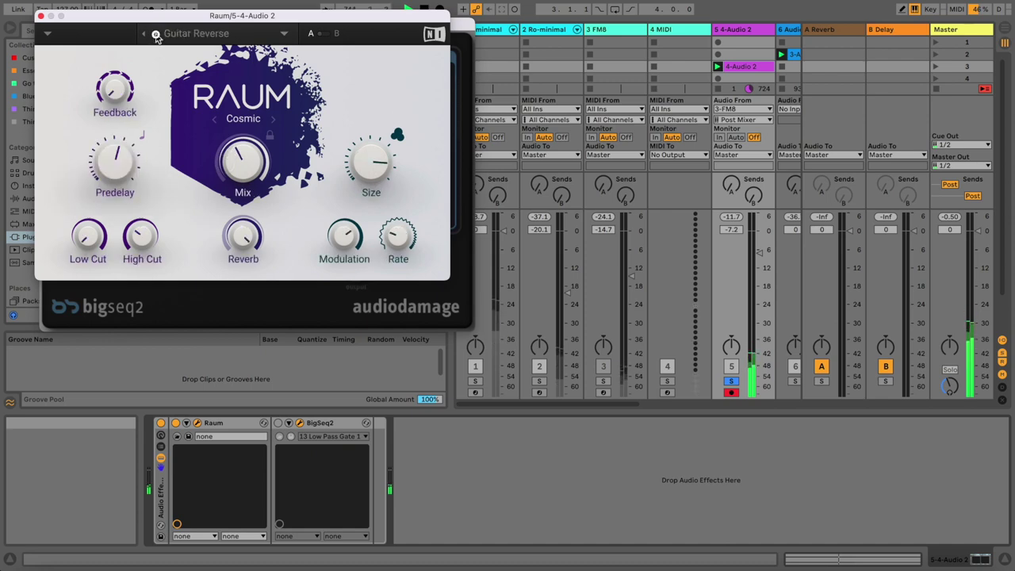
pyautogui.click(155, 34)
pyautogui.click(155, 34)
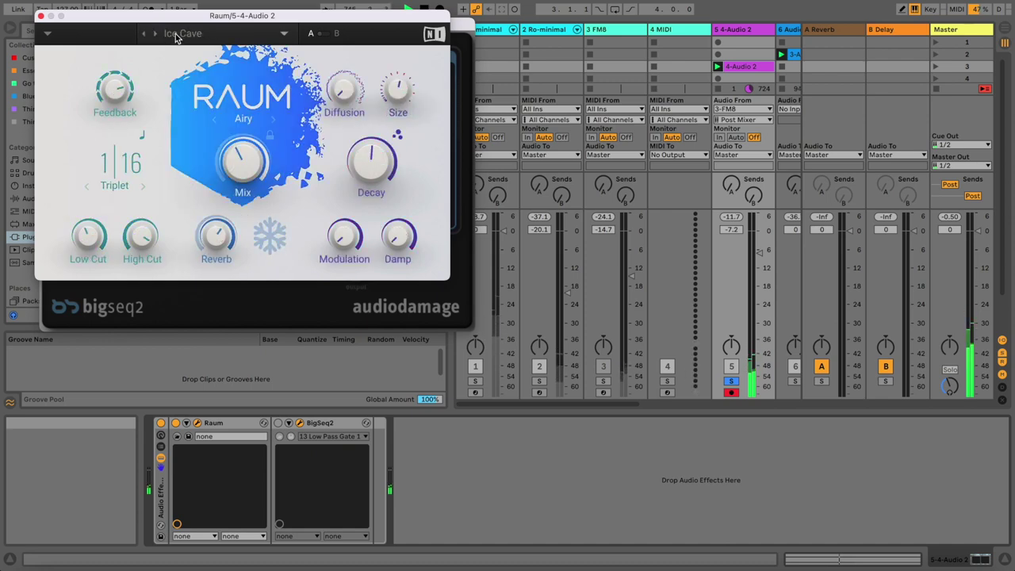
pyautogui.click(176, 34)
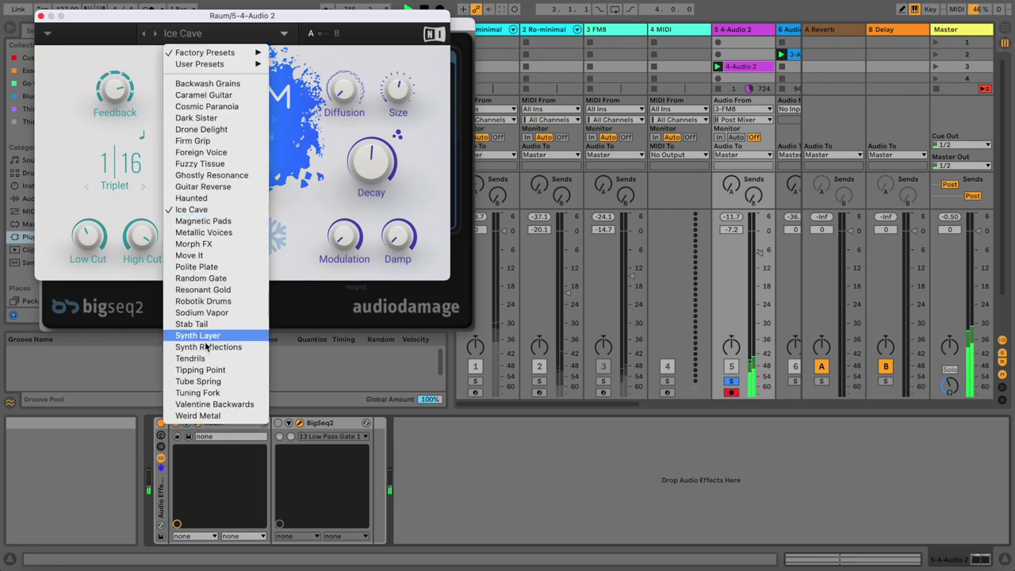
pyautogui.click(214, 424)
pyautogui.click(222, 40)
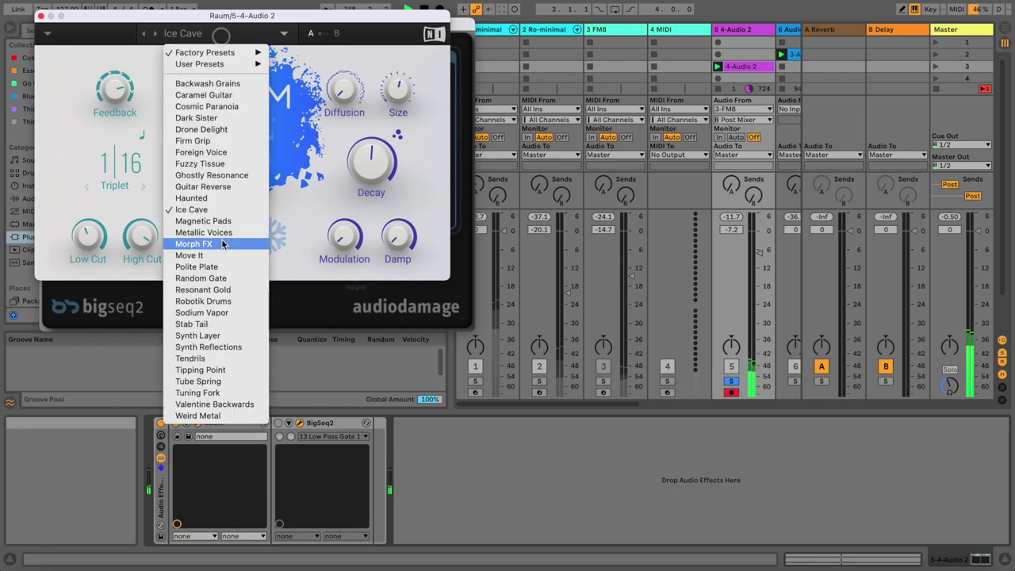
pyautogui.click(204, 415)
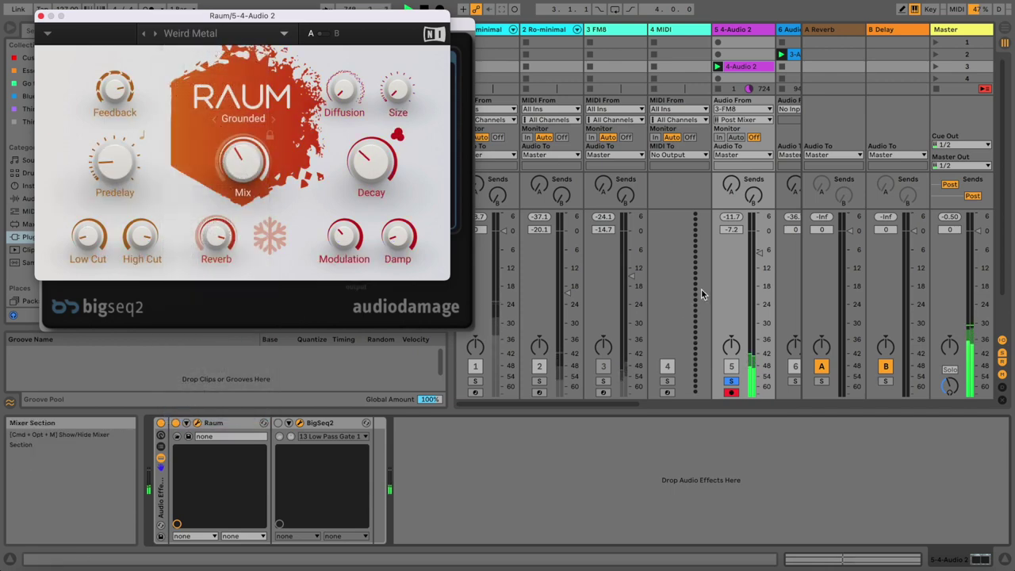
# Lower the 4-Audio 2 track to -11.8 dB and reduce Raum's Mix.
pyautogui.moveTo(758, 251); pyautogui.dragTo(759, 270)
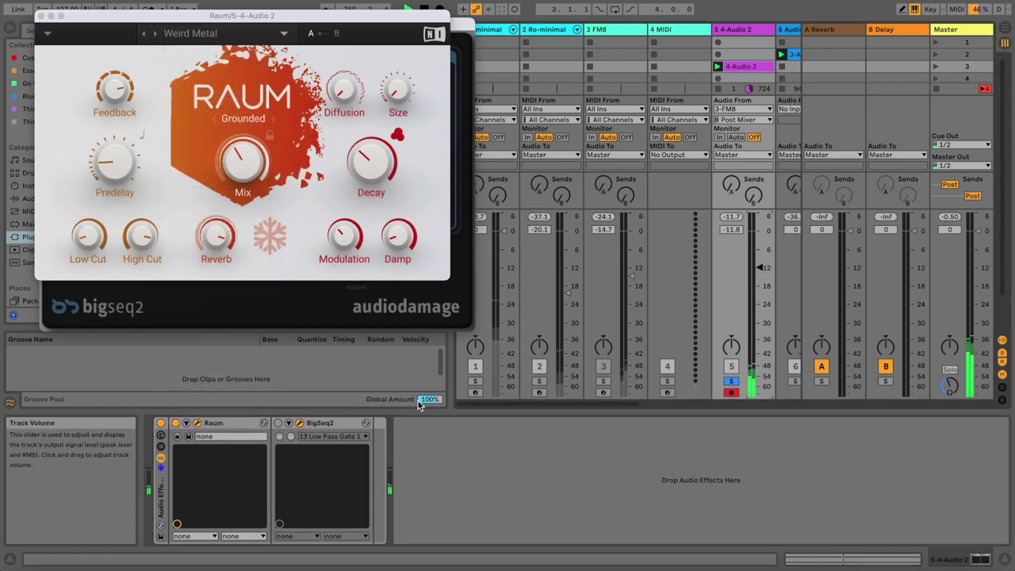
pyautogui.click(250, 164)
pyautogui.moveTo(251, 164); pyautogui.dragTo(243, 206)
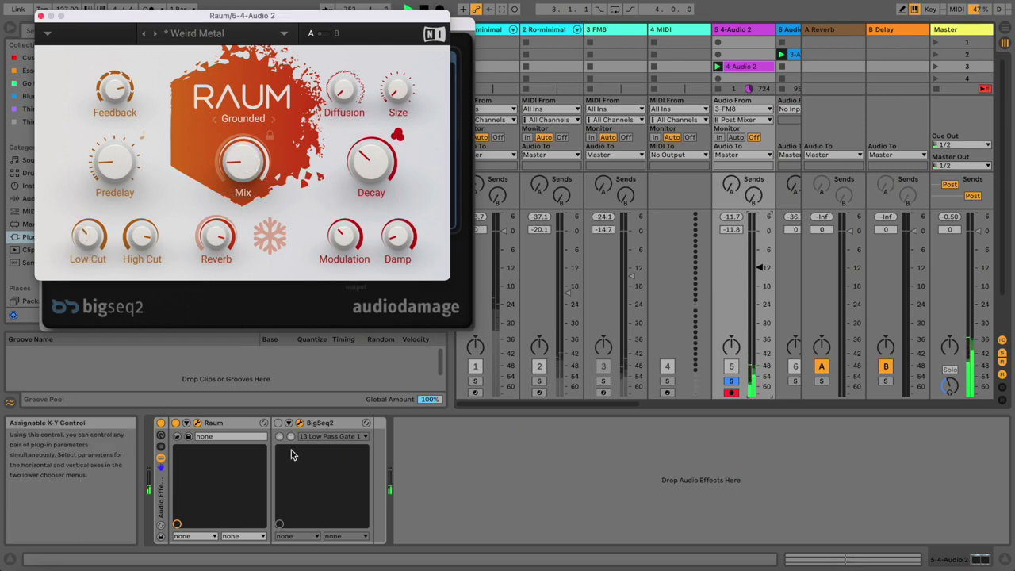
# Delete BigSeq2 from the 4-Audio 2 rack and toggle Raum and the rack to compare the dry and processed sound.
pyautogui.click(321, 424)
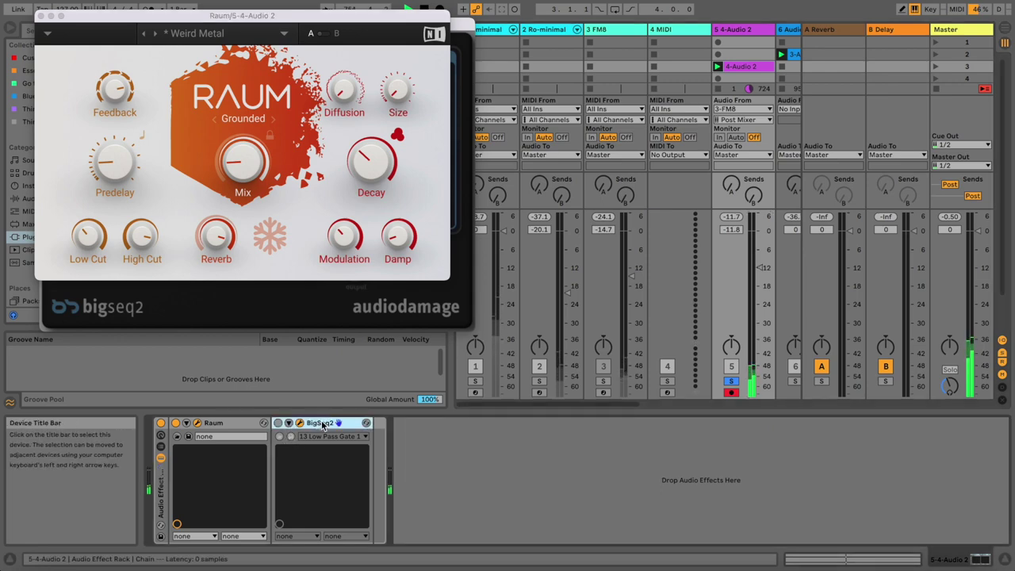
pyautogui.press('Delete')
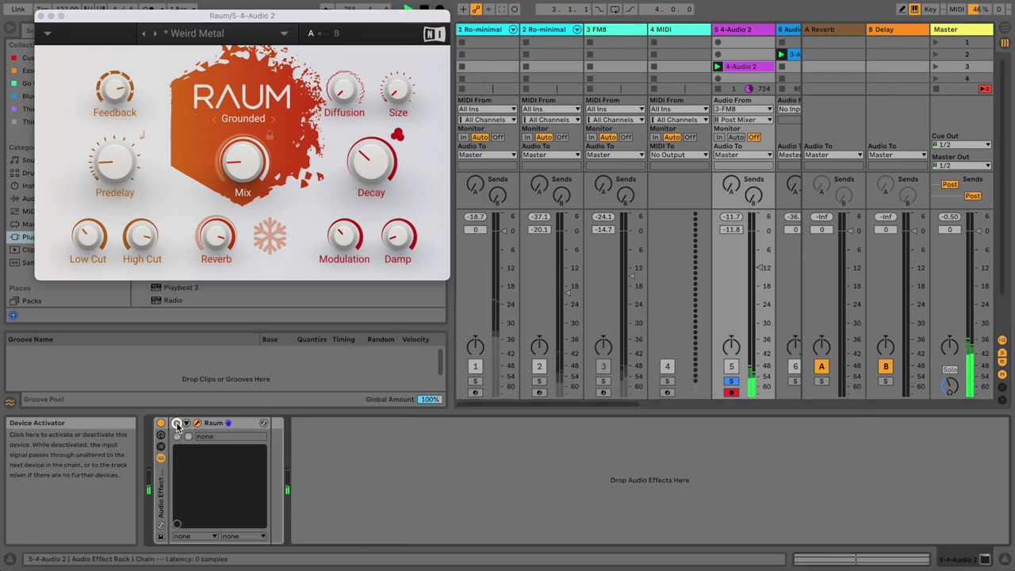
pyautogui.click(177, 425)
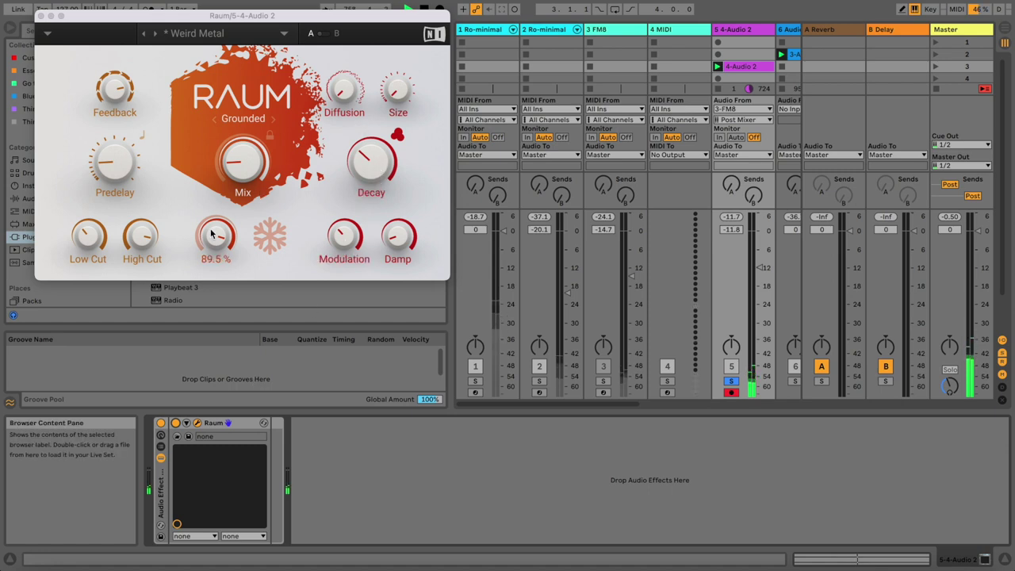
pyautogui.click(160, 423)
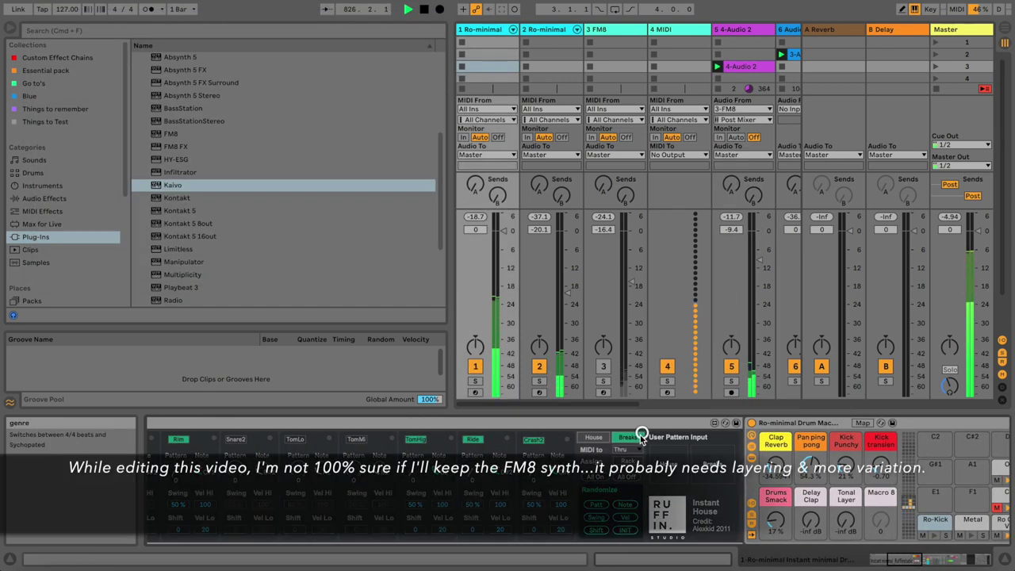
# Switch the drum sequencer to House and set Clap Reverb to -63.669, Pan ping pong to 56.7 %, Delay Clap to -30.923 and Tonal Layer to -69.524.
pyautogui.click(591, 437)
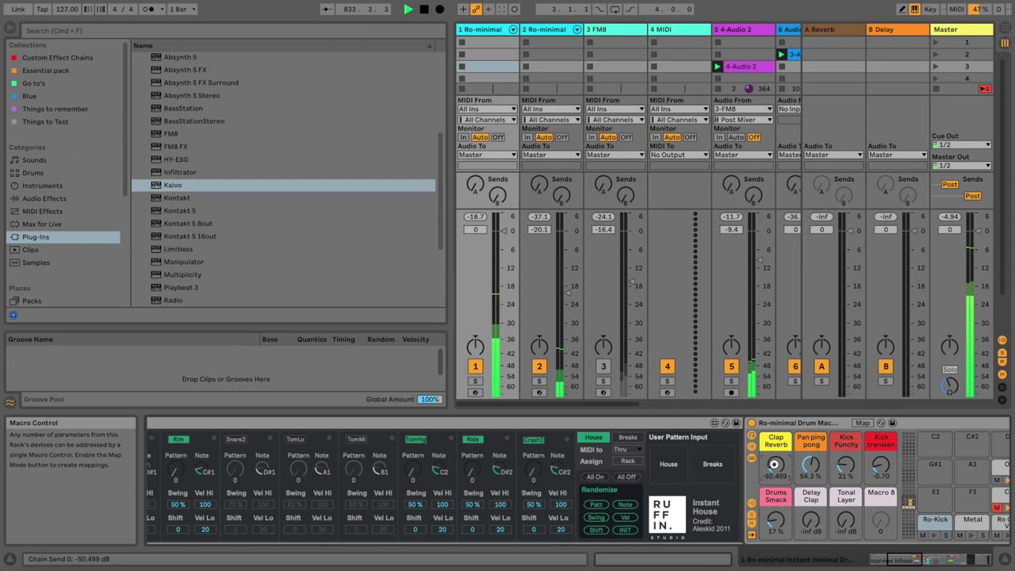
pyautogui.moveTo(774, 465); pyautogui.dragTo(773, 461)
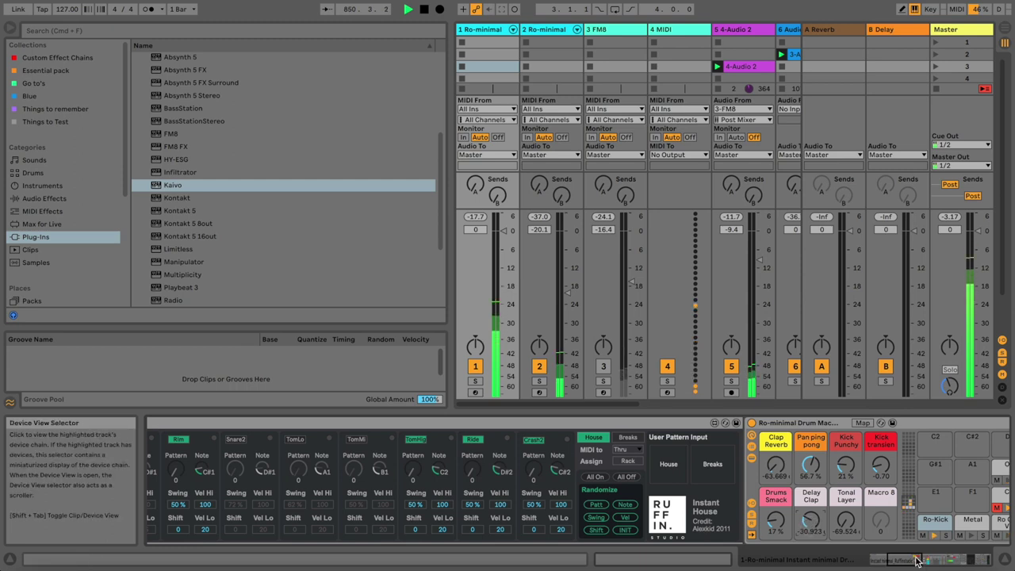
# Strip the groove down by muting tracks 1, 2, 12, 11, 8, 10 and 7 in turn.
pyautogui.hscroll(-10, 816, 539)
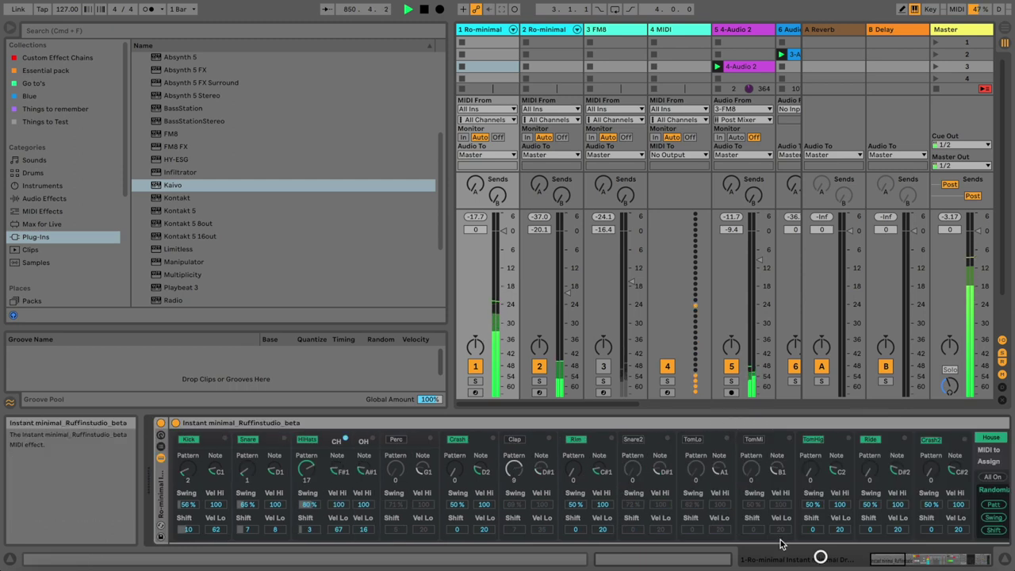
pyautogui.click(473, 366)
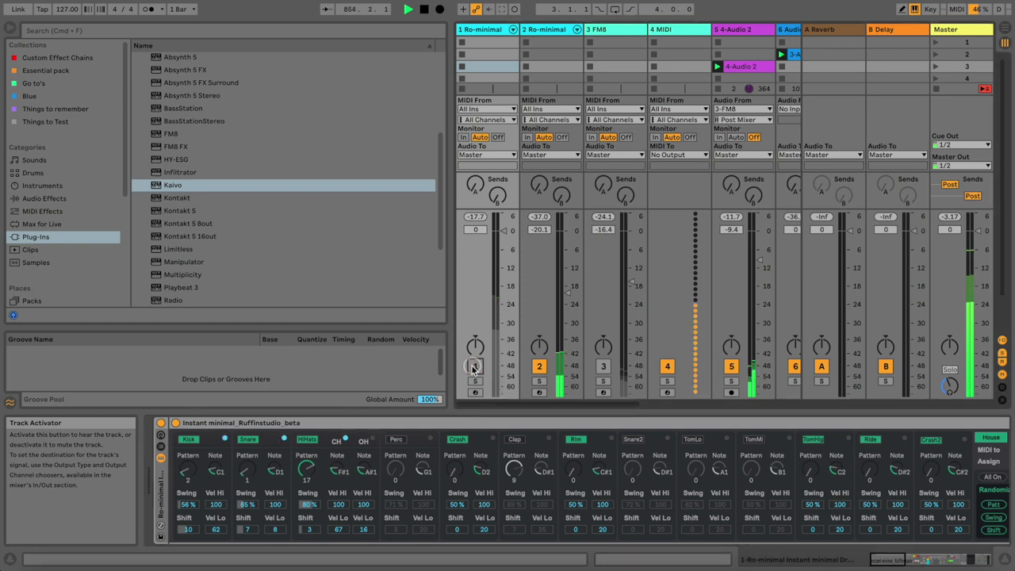
pyautogui.click(539, 366)
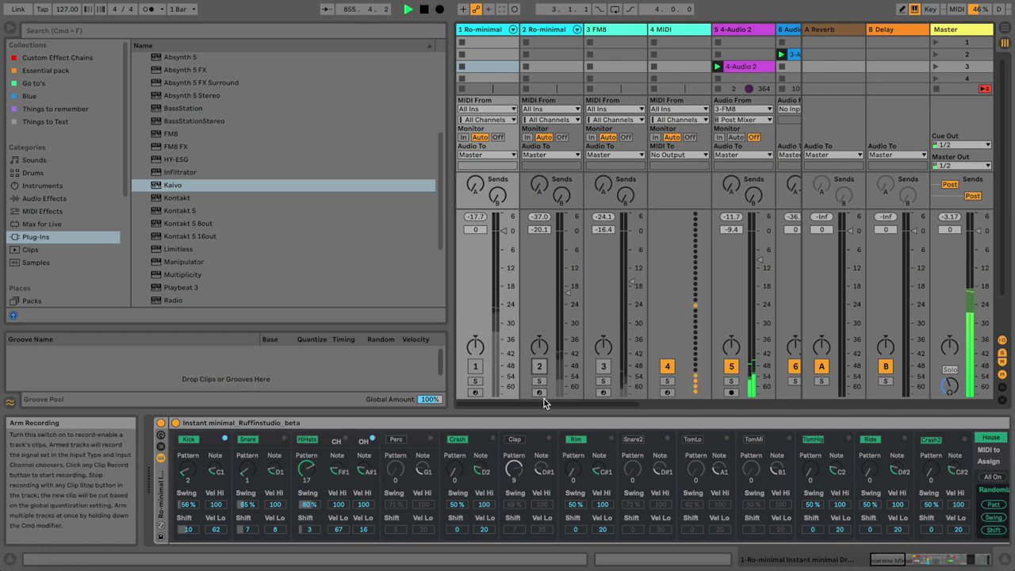
pyautogui.hscroll(10, 554, 344)
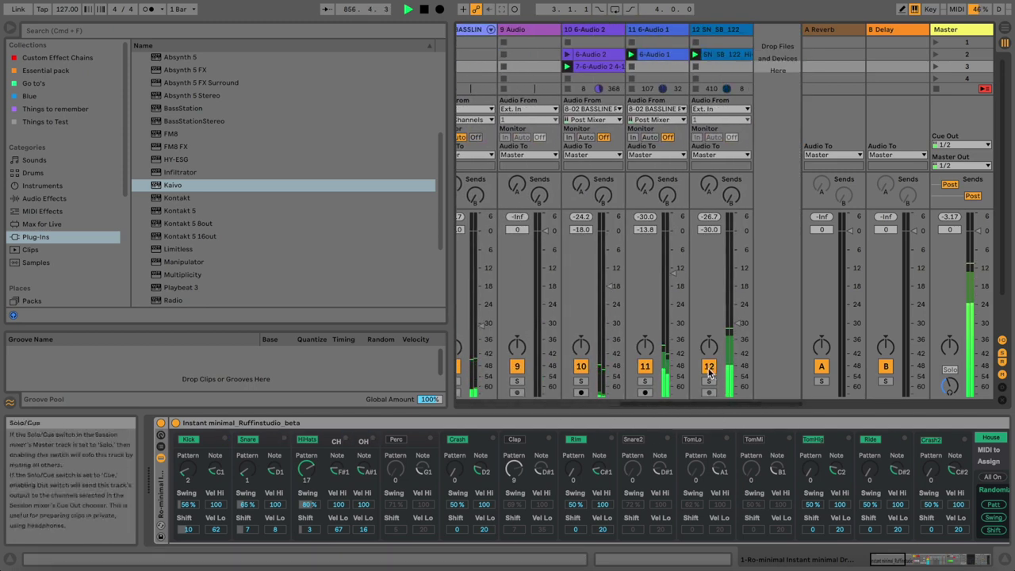
pyautogui.click(709, 366)
pyautogui.click(645, 367)
pyautogui.moveTo(646, 404); pyautogui.dragTo(607, 393)
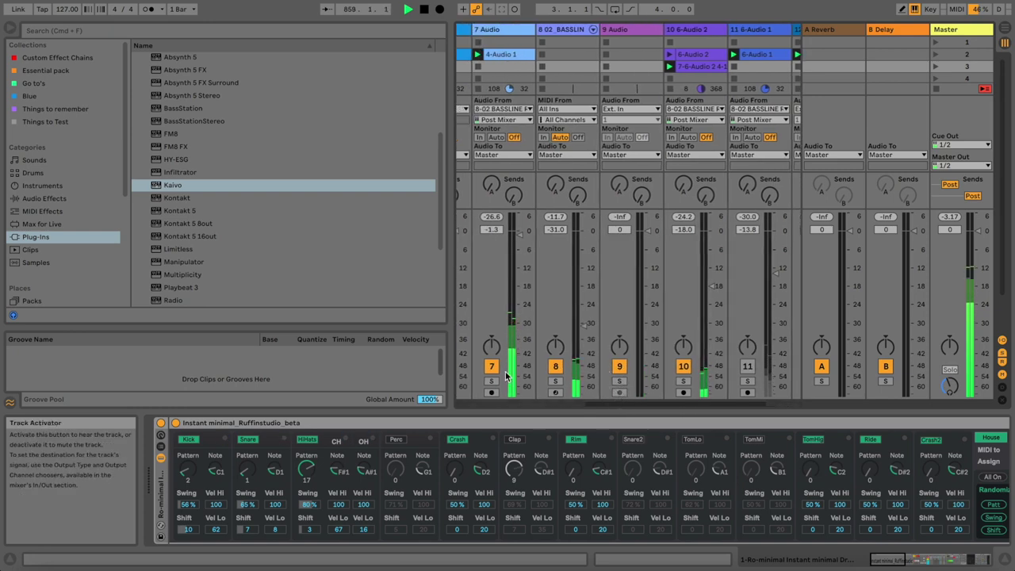
pyautogui.click(555, 367)
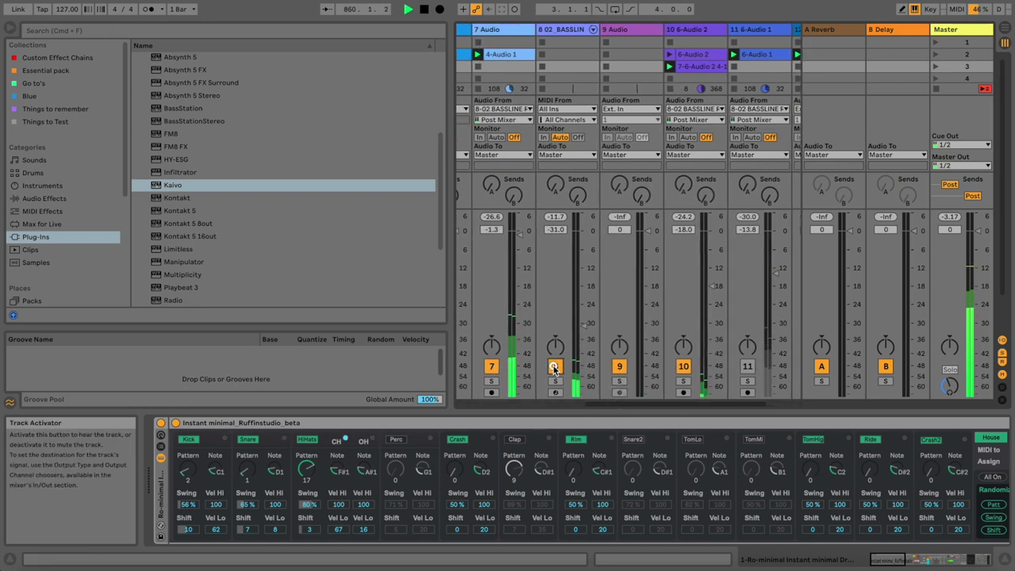
pyautogui.click(682, 366)
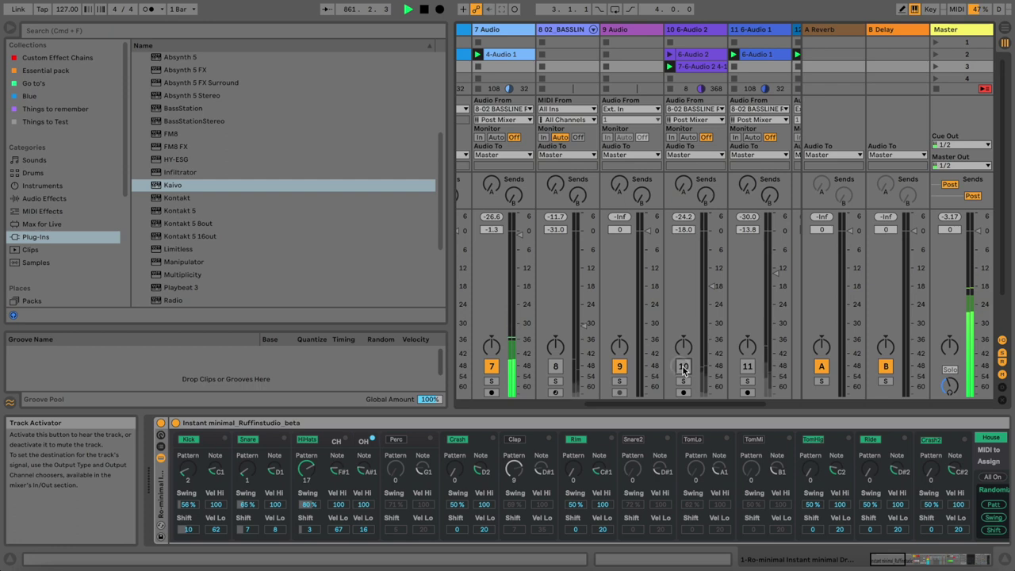
pyautogui.click(498, 370)
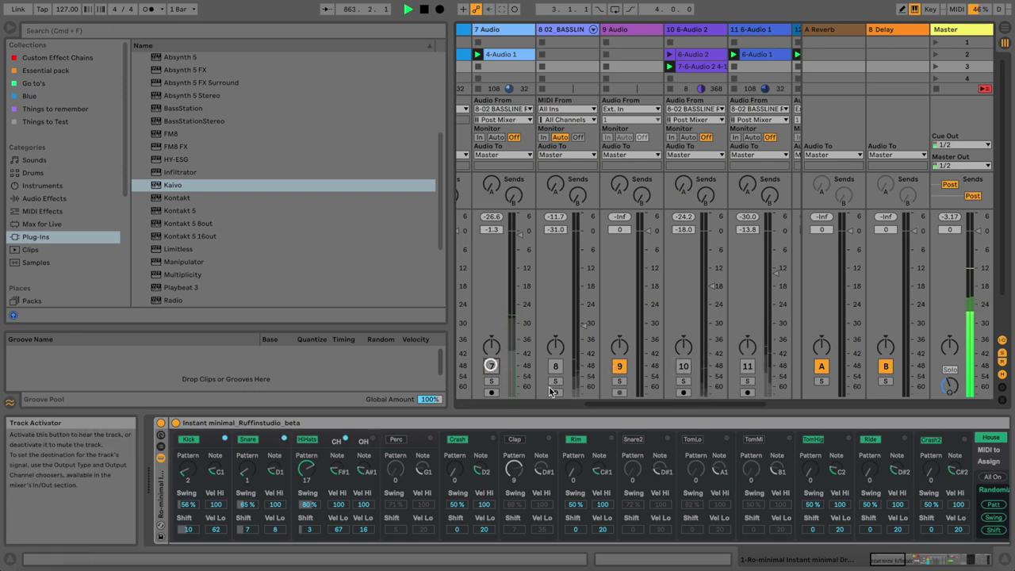
# Toggle the two Ro-minimal drum tracks in and out to bring the drums back into the groove.
pyautogui.moveTo(601, 405); pyautogui.dragTo(475, 402)
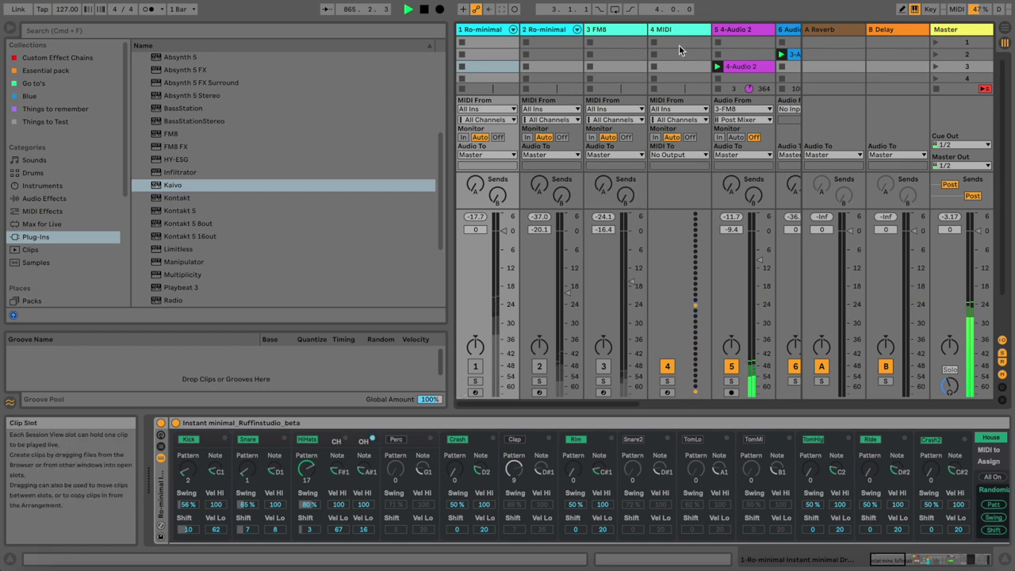
pyautogui.click(476, 365)
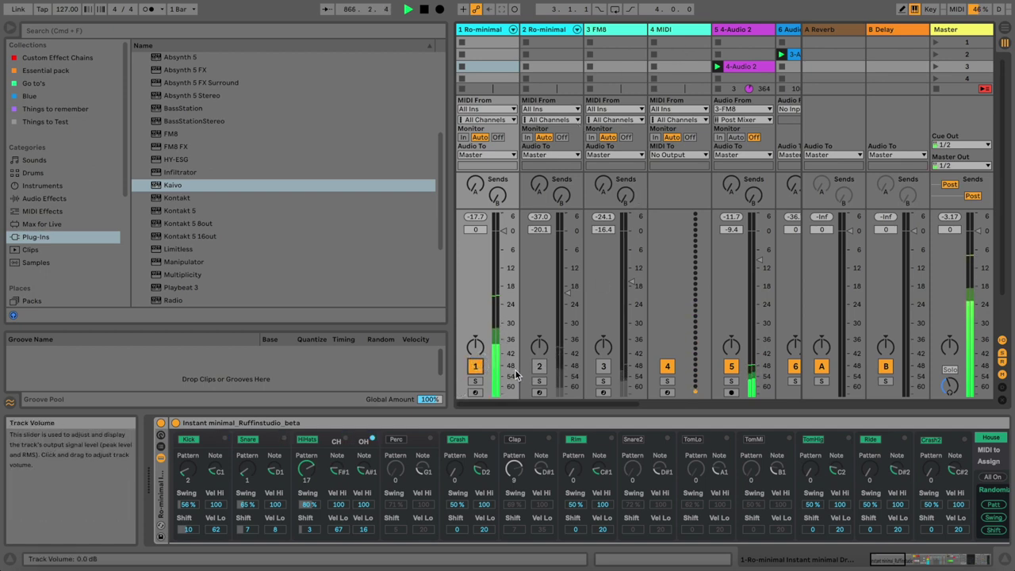
pyautogui.click(476, 366)
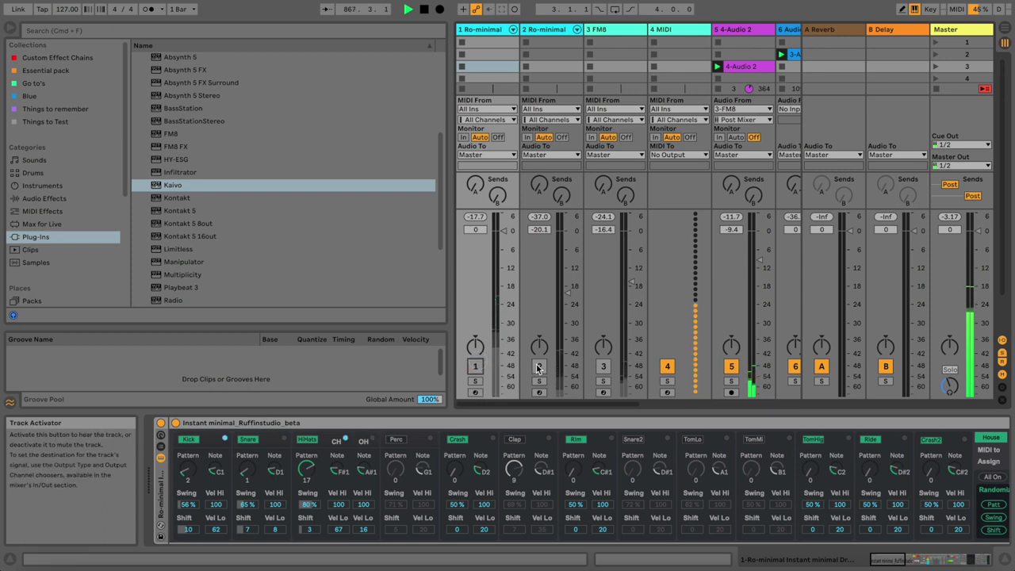
pyautogui.click(539, 366)
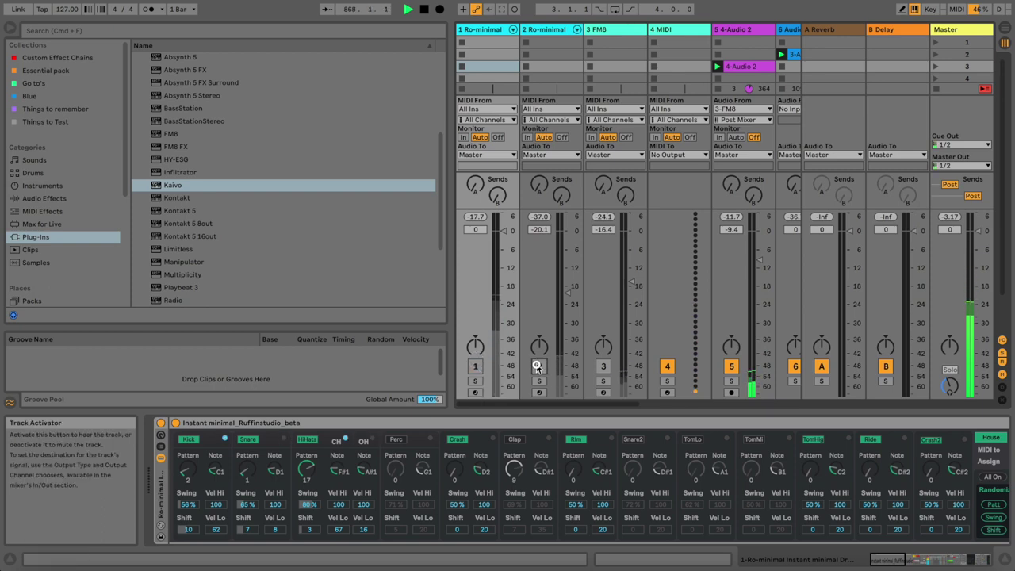
pyautogui.click(477, 367)
# Rebuild the groove by unmuting tracks 7, 8, 12, 11 and 10.
pyautogui.moveTo(516, 405); pyautogui.dragTo(585, 404)
pyautogui.click(650, 366)
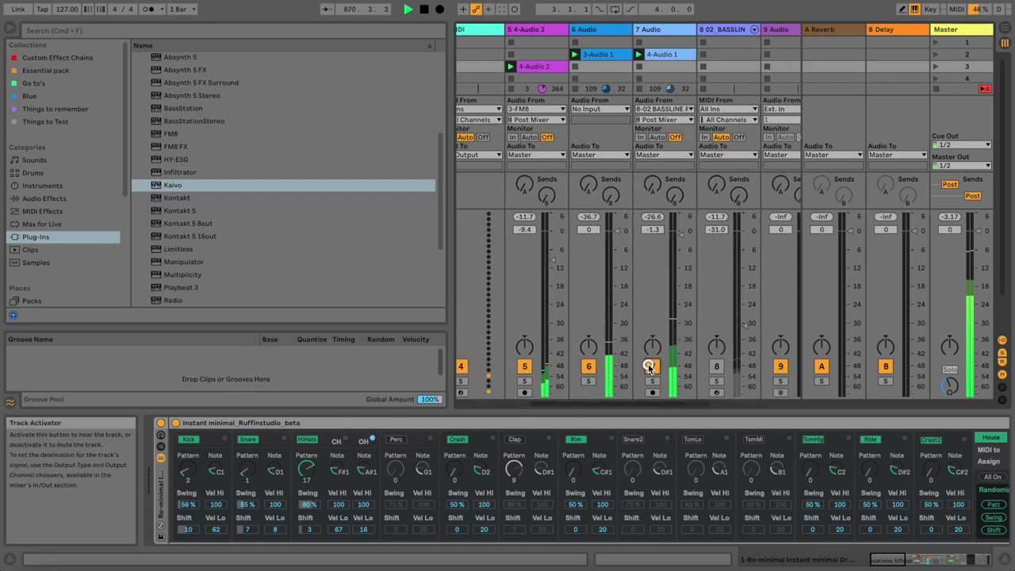
pyautogui.moveTo(650, 407); pyautogui.dragTo(622, 391)
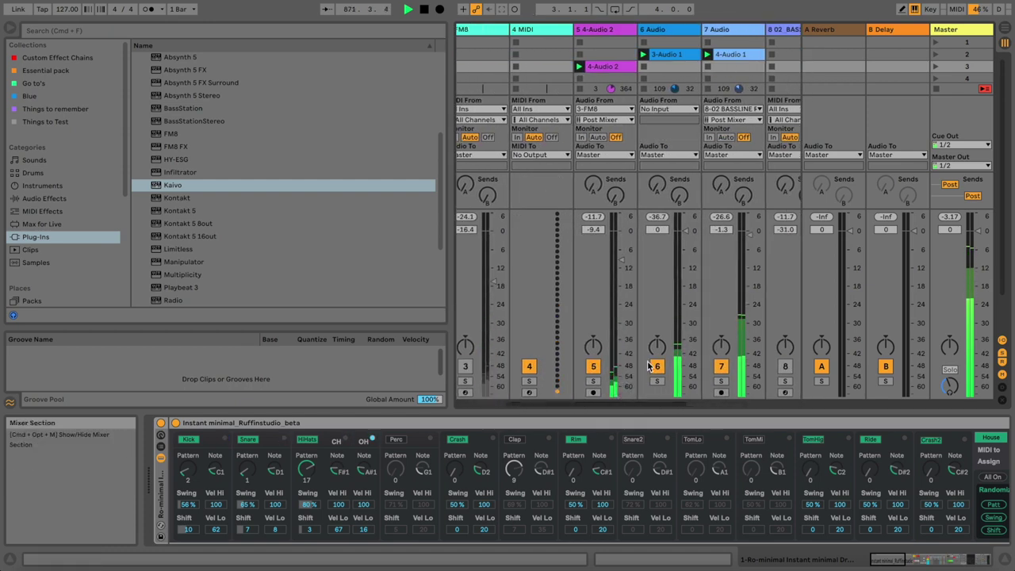
pyautogui.moveTo(674, 406); pyautogui.dragTo(732, 407)
pyautogui.click(643, 366)
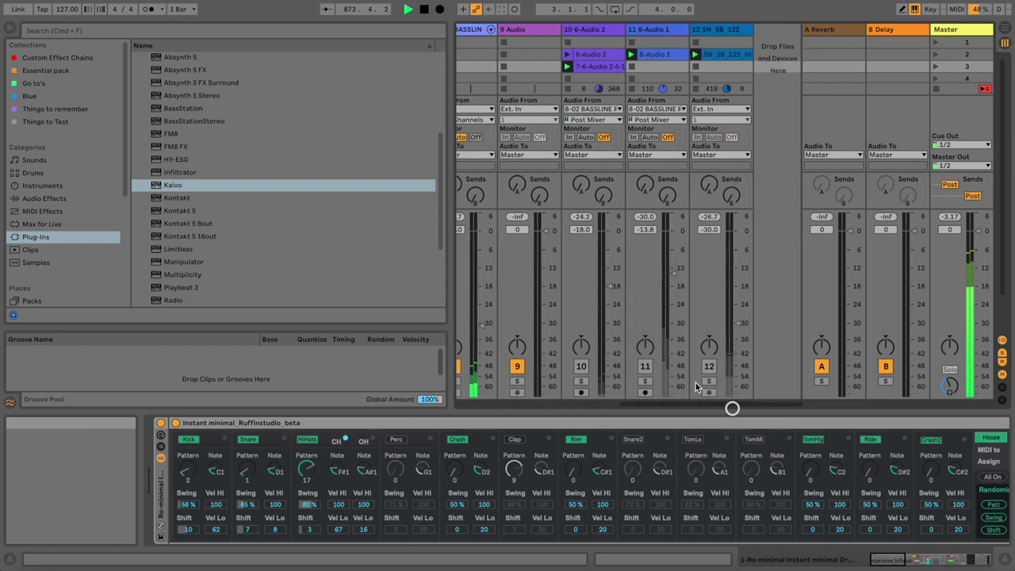
pyautogui.click(645, 367)
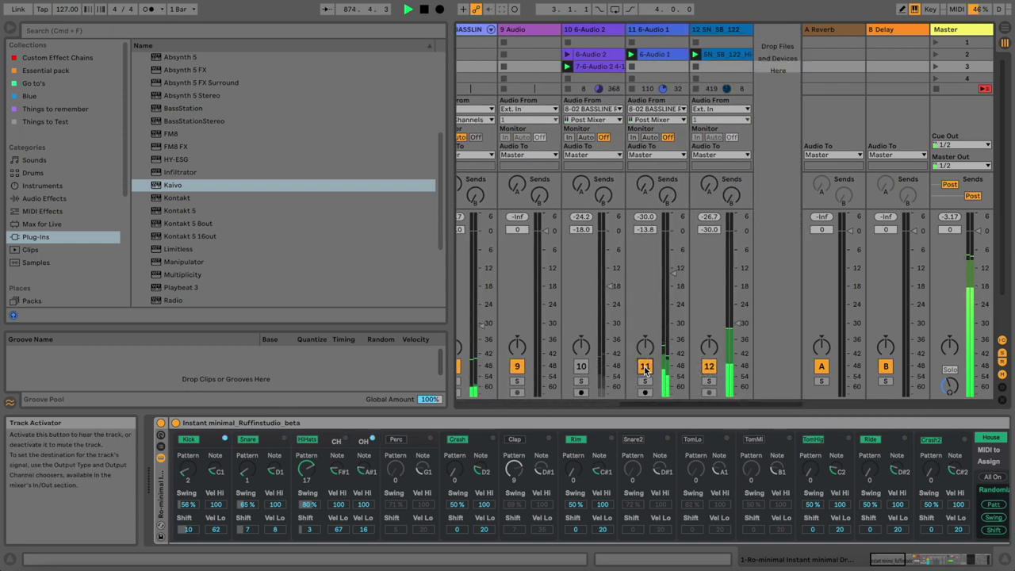
pyautogui.click(579, 367)
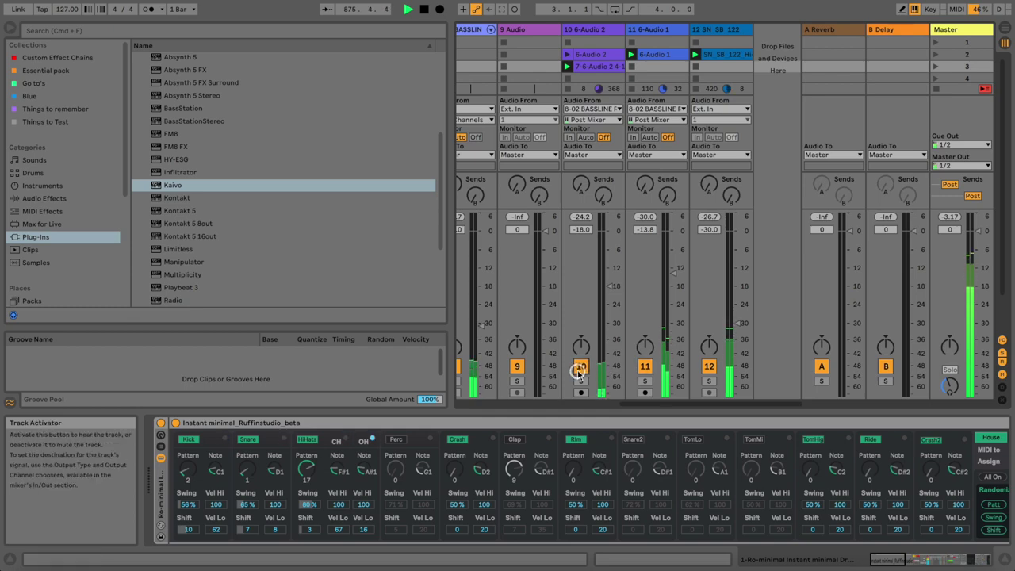